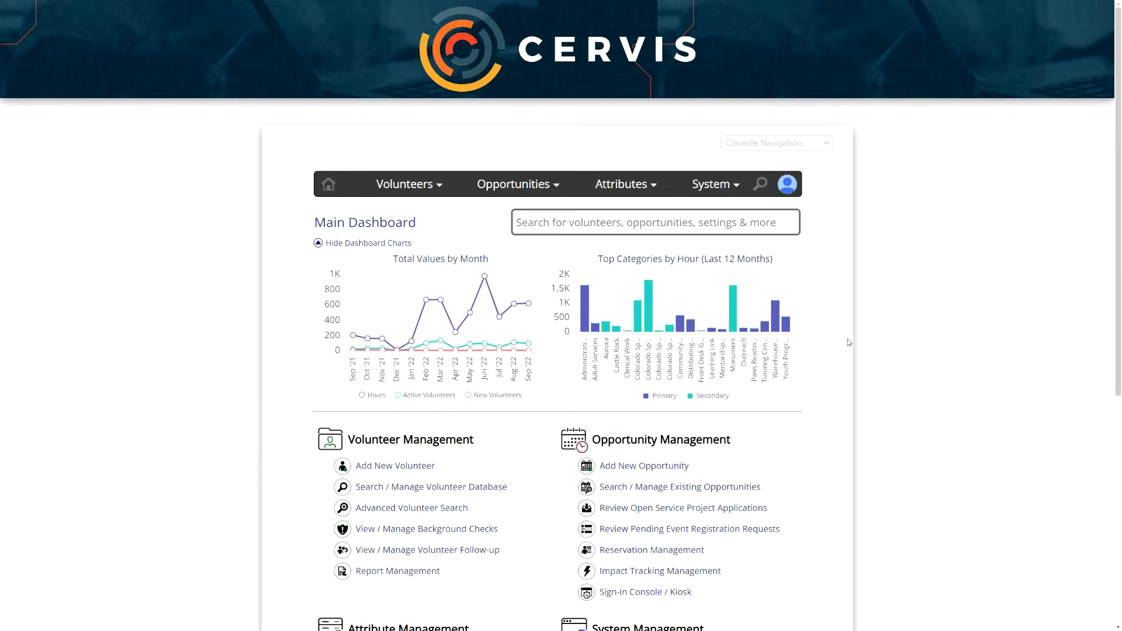
# - Scroll down the Main Dashboard and open Impact Tracking Management under Opportunity Management
pyautogui.scroll(-2, 842, 316)
pyautogui.moveTo(601, 308); pyautogui.dragTo(727, 309)
pyautogui.click(730, 309)
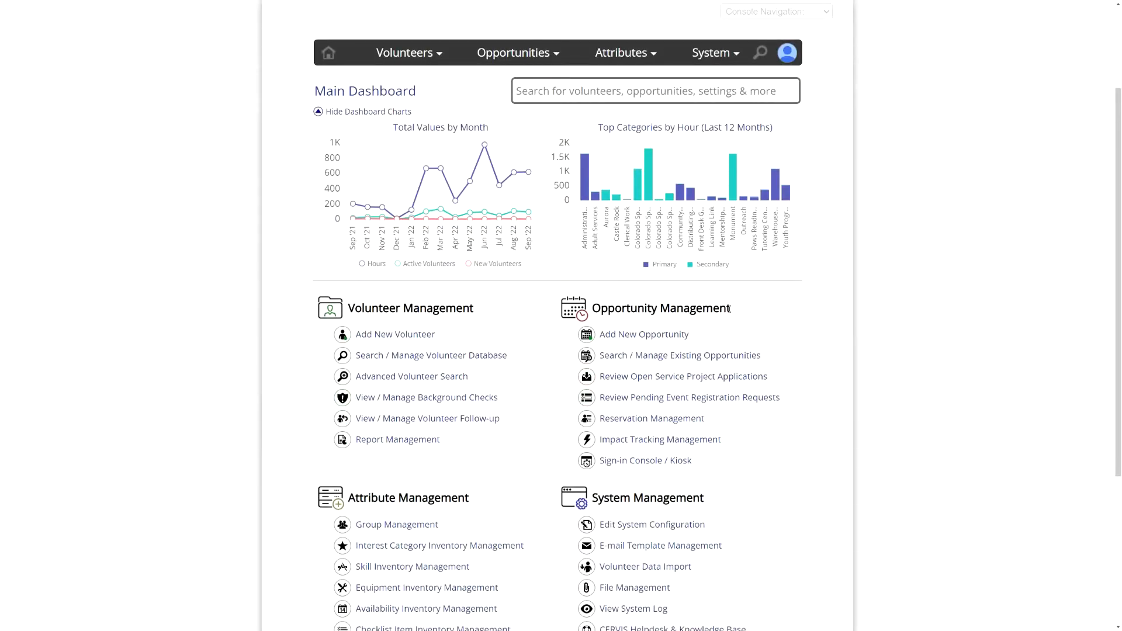
pyautogui.scroll(-2, 730, 309)
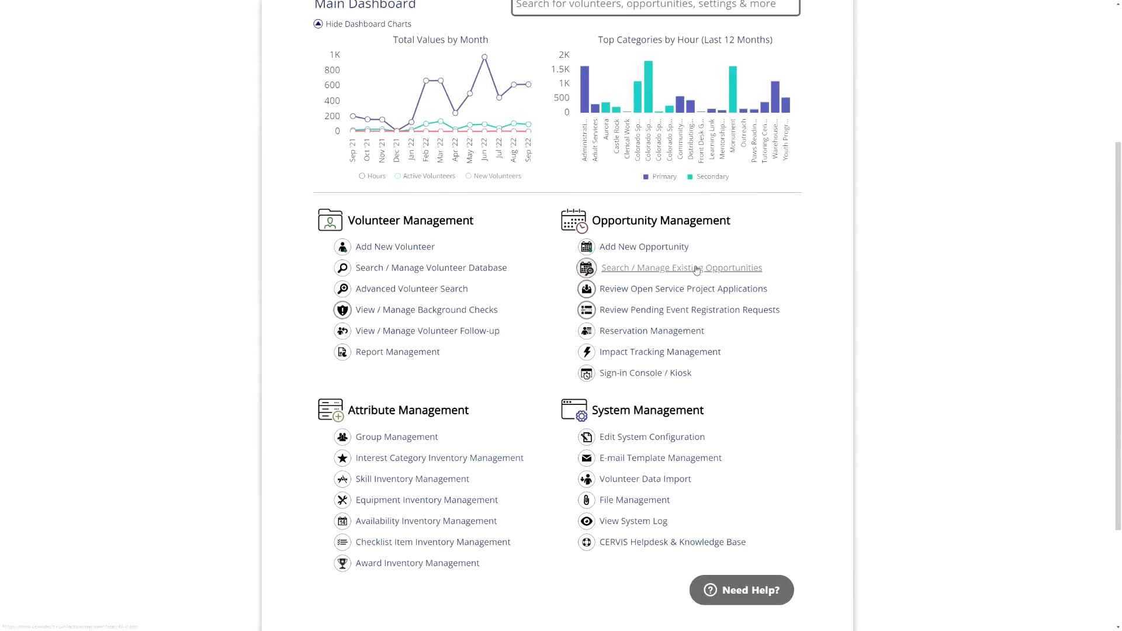
pyautogui.click(638, 355)
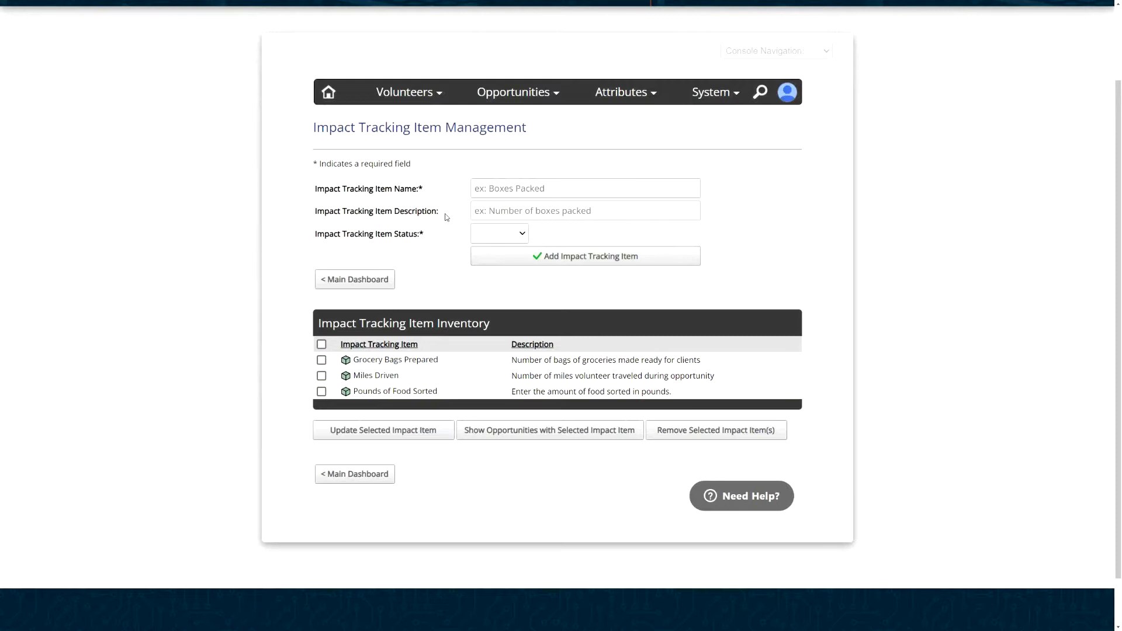
# - Leave Name and Description blank and set the Impact Tracking Item Status to Disabled
pyautogui.click(495, 190)
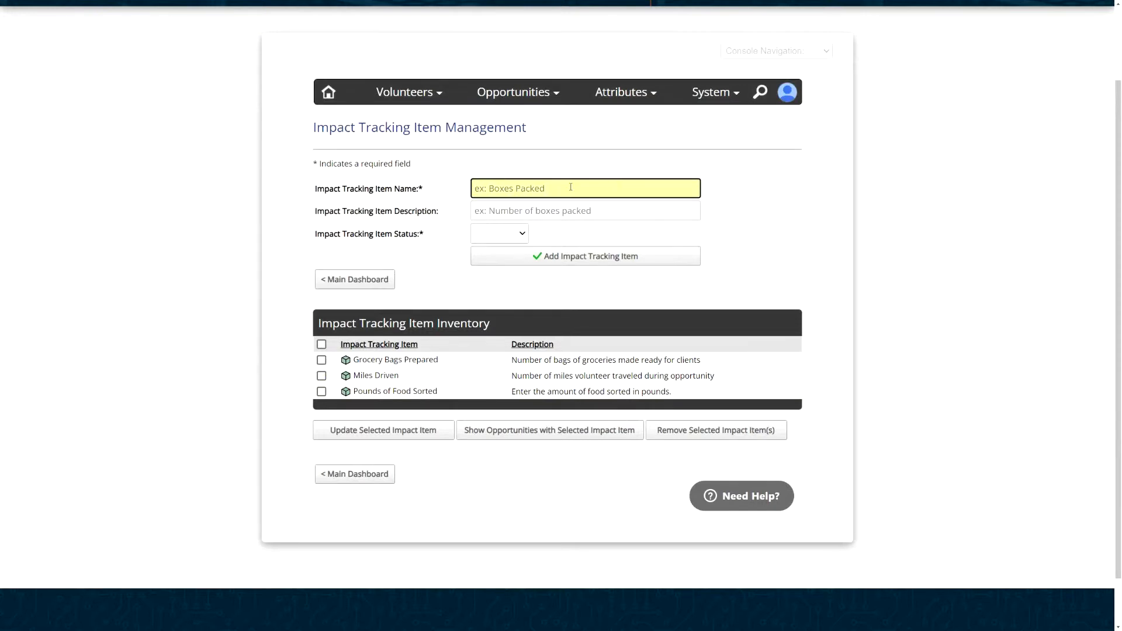
pyautogui.click(487, 212)
pyautogui.click(513, 235)
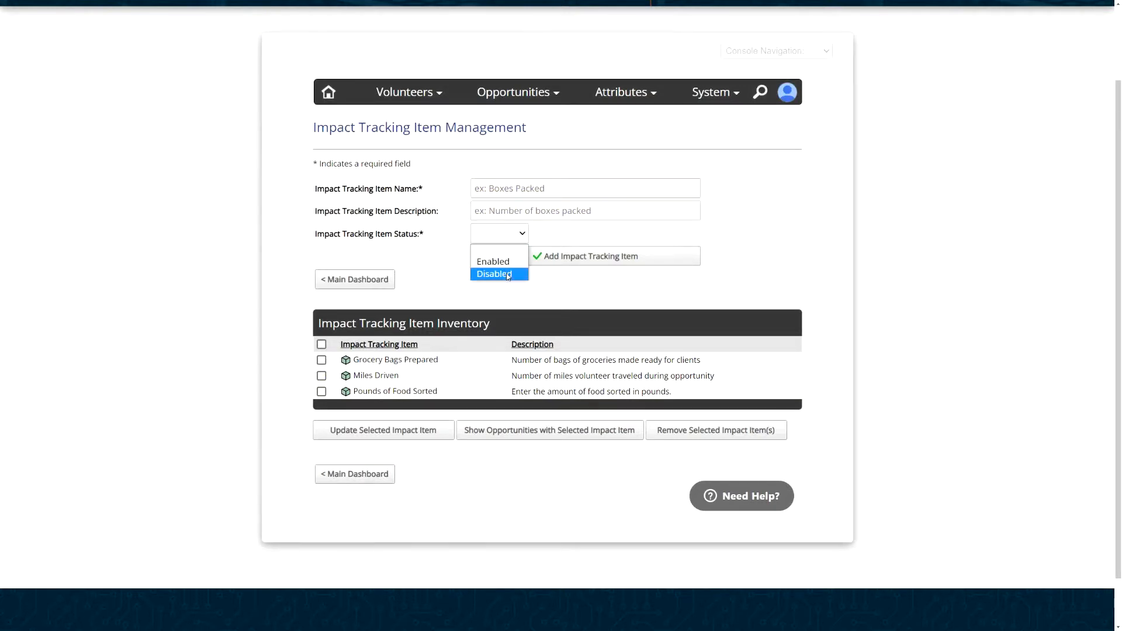
pyautogui.click(501, 267)
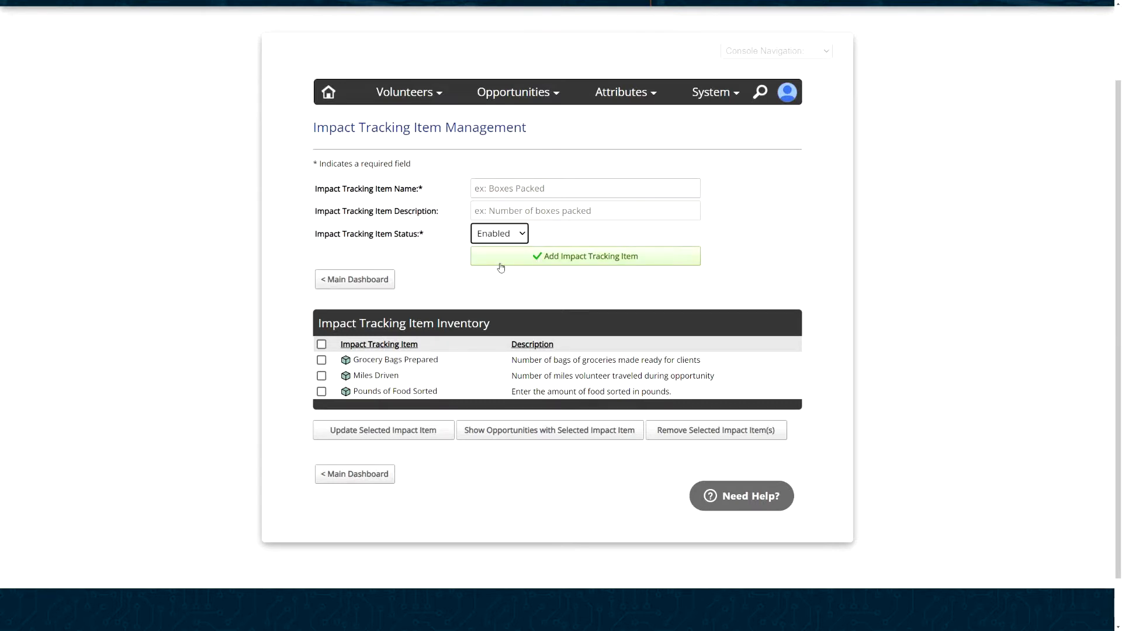
pyautogui.click(468, 227)
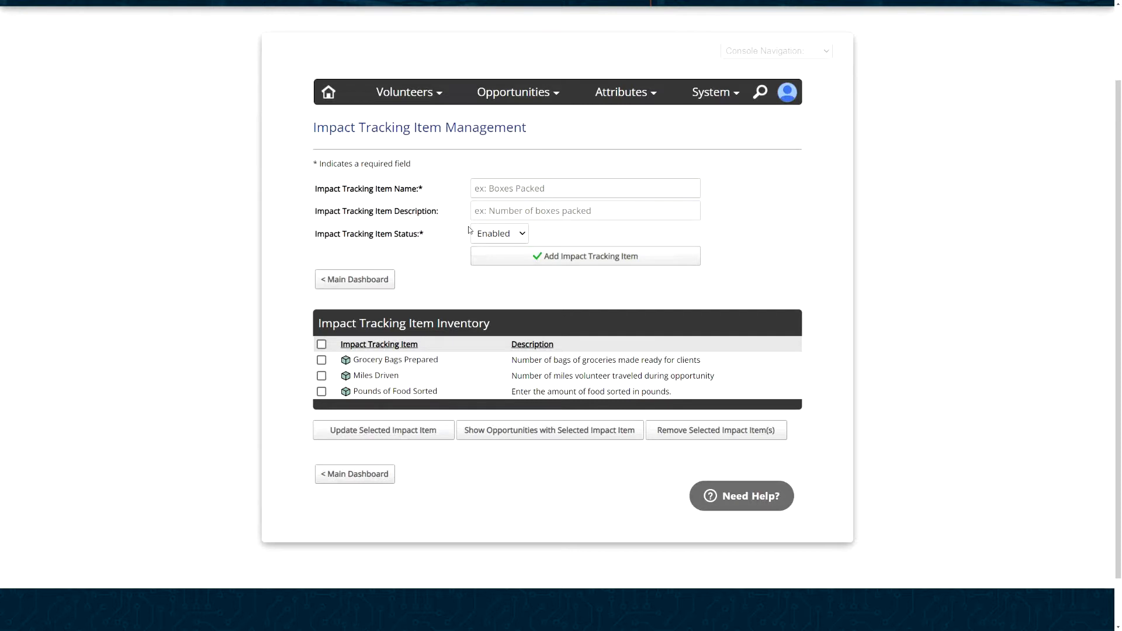
pyautogui.click(493, 234)
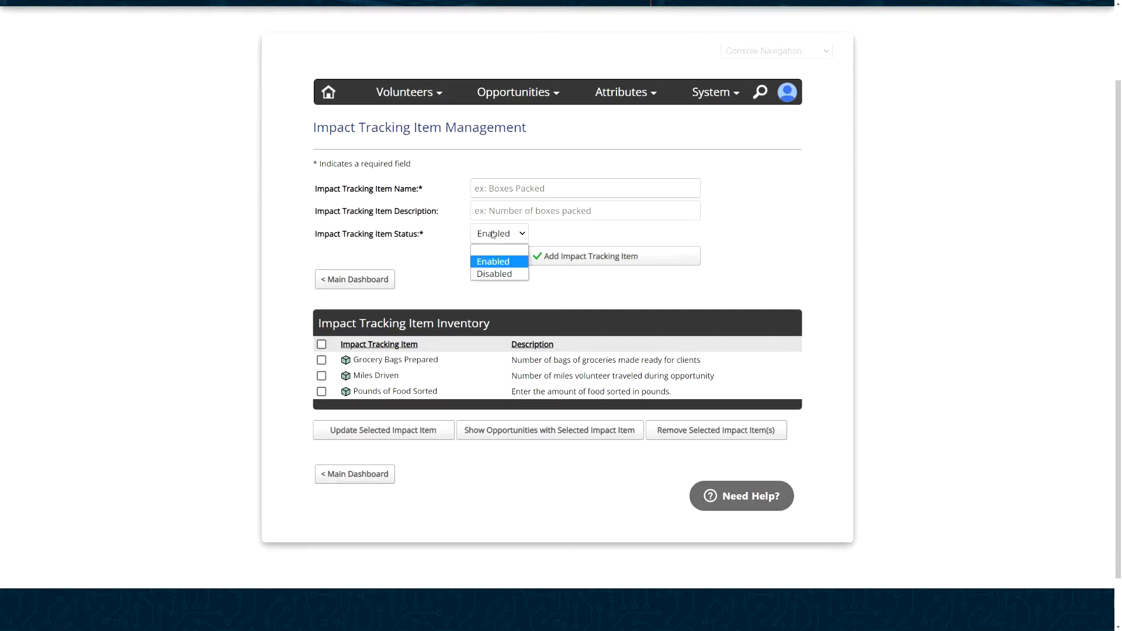
pyautogui.click(496, 274)
pyautogui.click(452, 238)
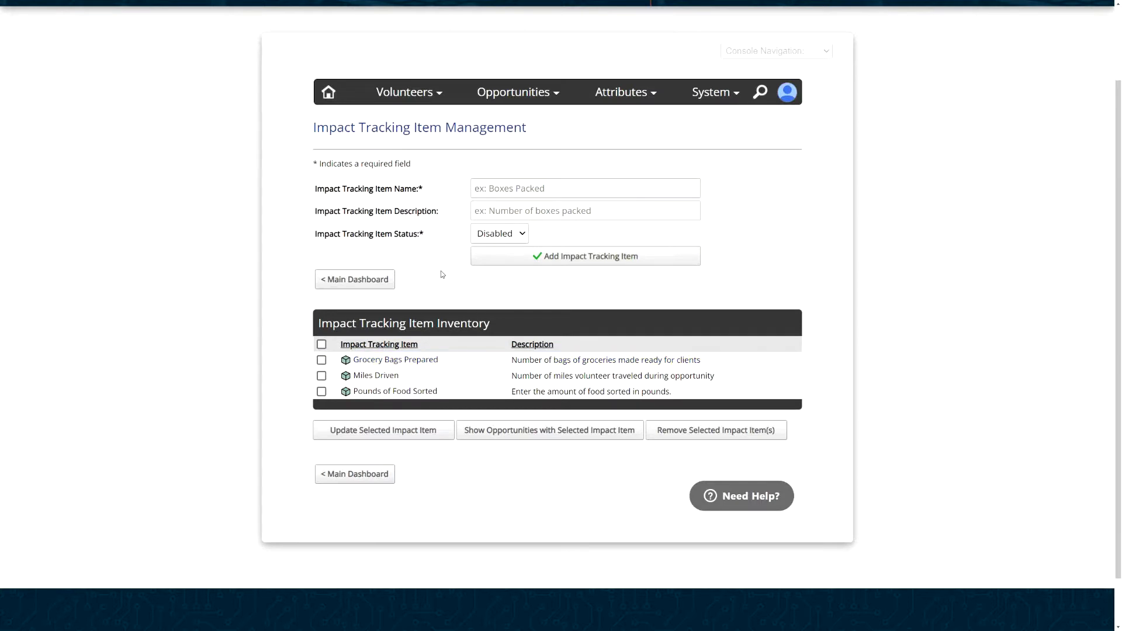
# - Choose Add New Opportunity from Opportunities and expand Advanced Options at the form's bottom
pyautogui.click(522, 90)
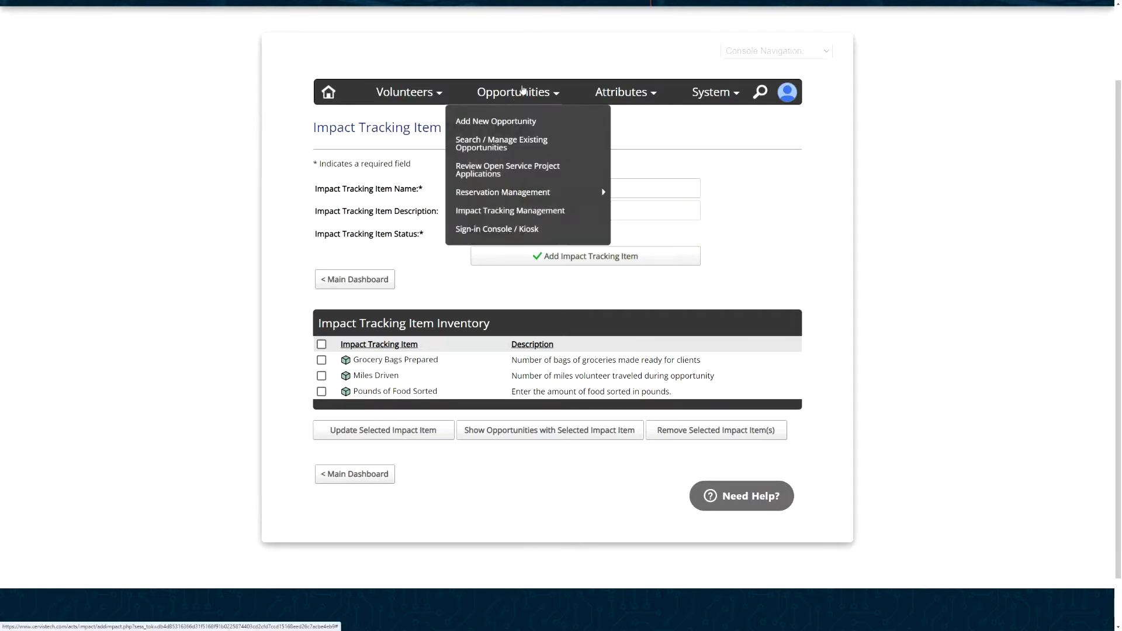
pyautogui.click(514, 127)
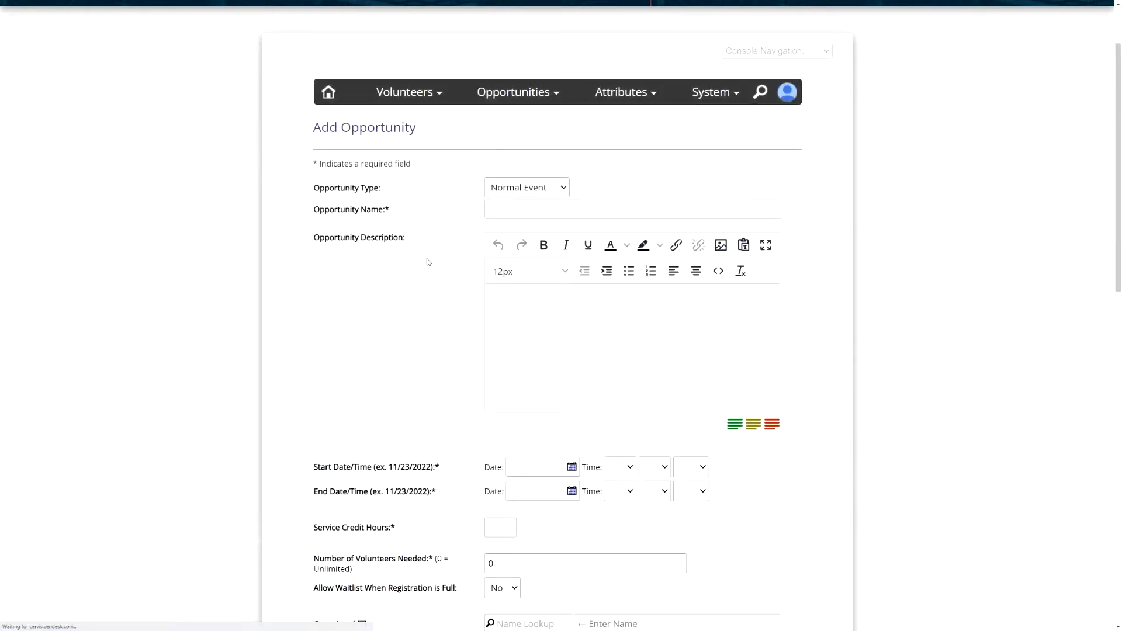
pyautogui.scroll(-10, 432, 269)
pyautogui.scroll(-5, 443, 305)
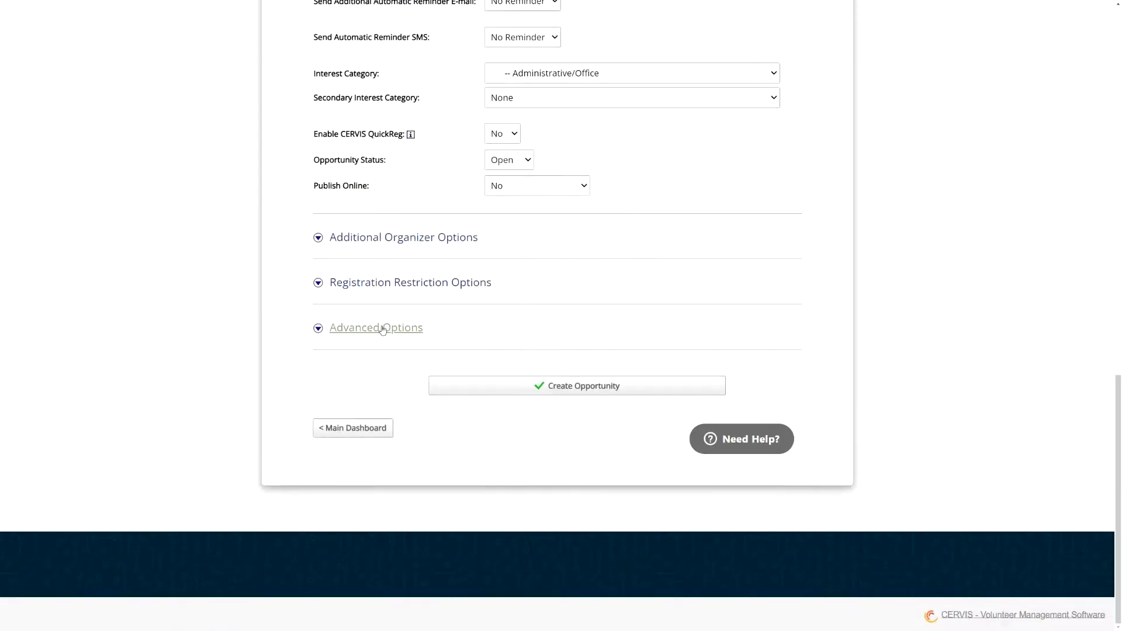
pyautogui.click(383, 328)
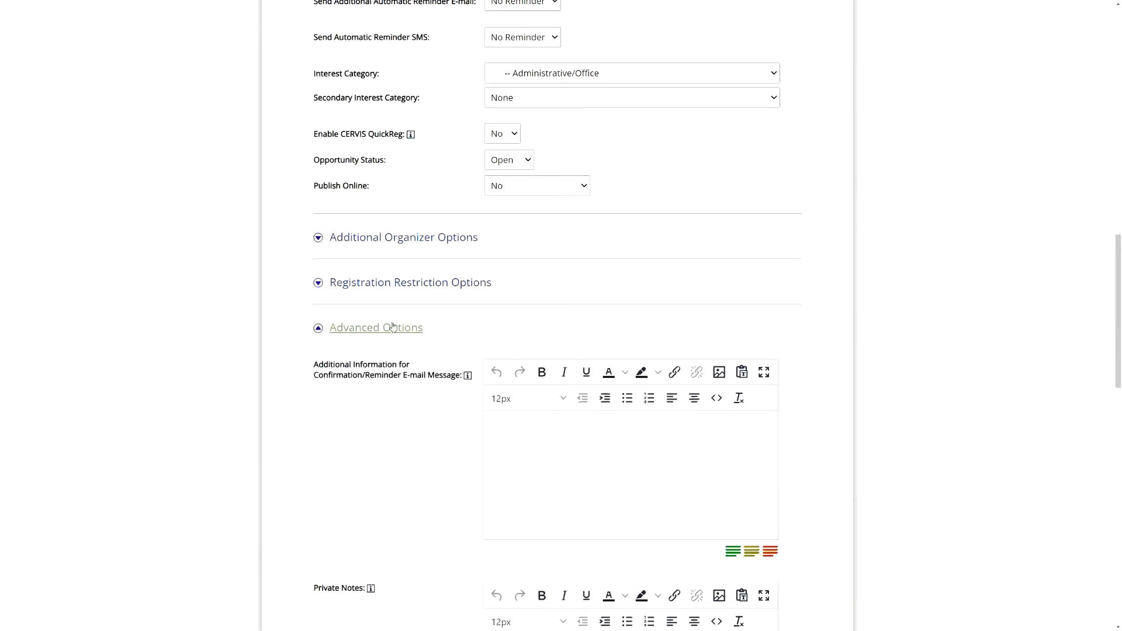
# - Associate only Grocery Bags Prepared, leaving Miles Driven and Pounds of Food Sorted unticked
pyautogui.scroll(-8, 409, 351)
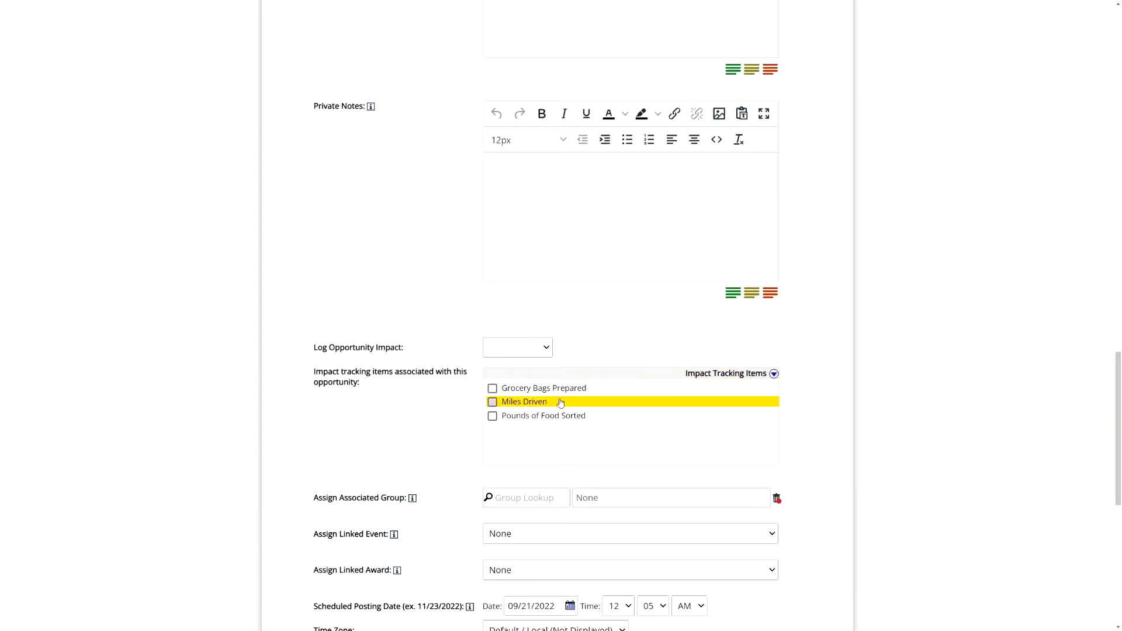
pyautogui.click(518, 389)
pyautogui.click(526, 416)
pyautogui.click(524, 402)
pyautogui.click(524, 403)
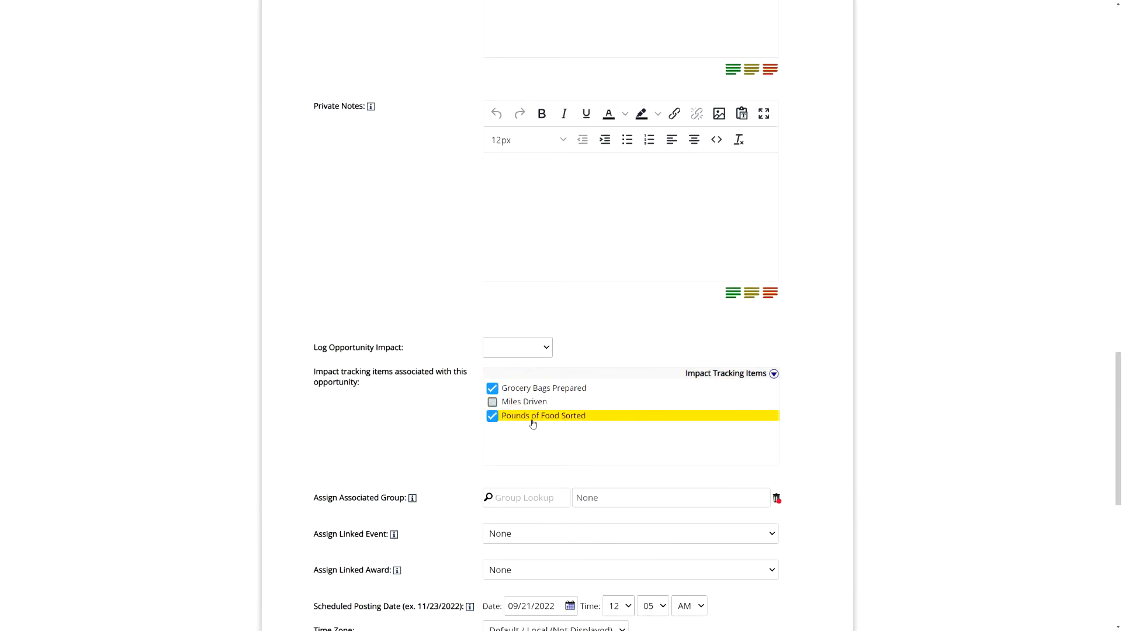
pyautogui.click(550, 416)
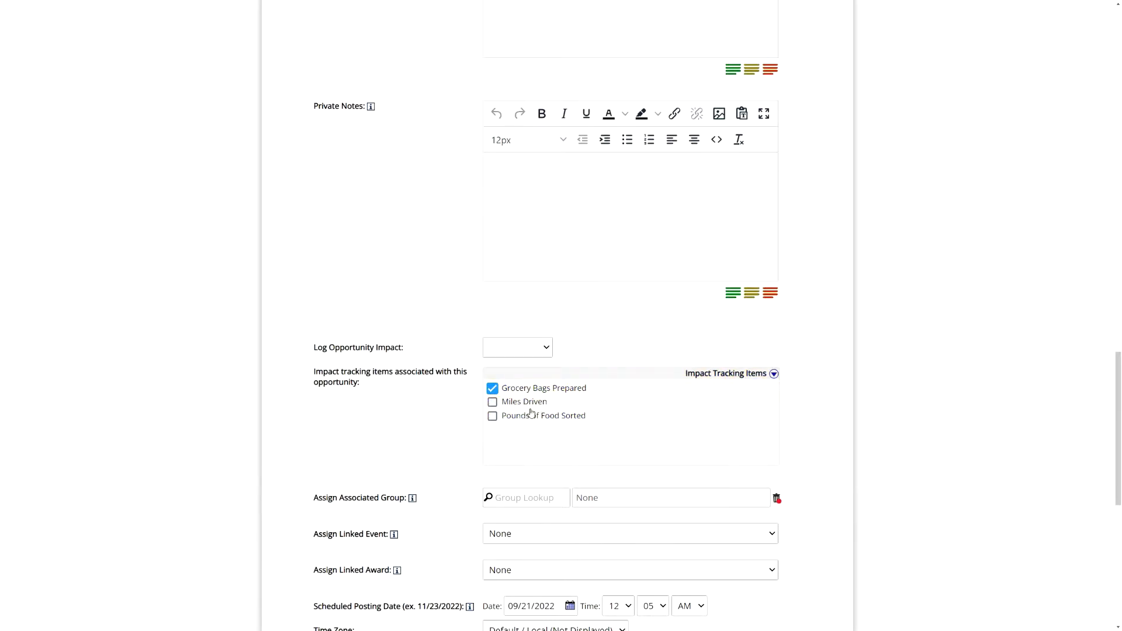
# - Set Log Opportunity Impact to Admin Only
pyautogui.click(534, 354)
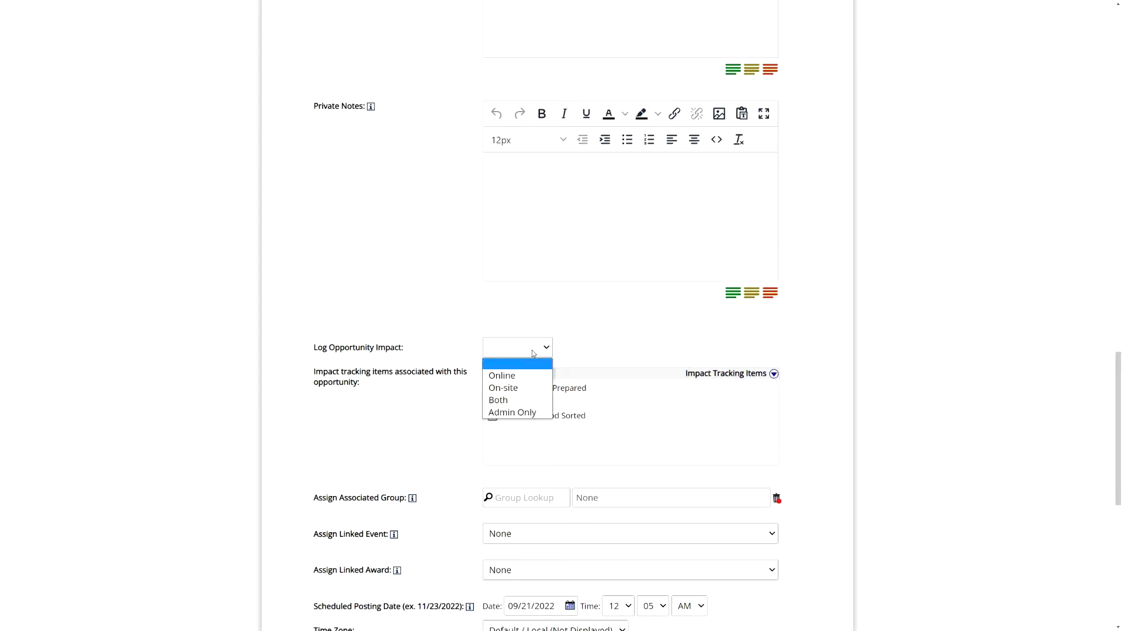
pyautogui.click(427, 343)
pyautogui.moveTo(401, 349); pyautogui.dragTo(339, 349)
pyautogui.click(525, 353)
pyautogui.click(529, 413)
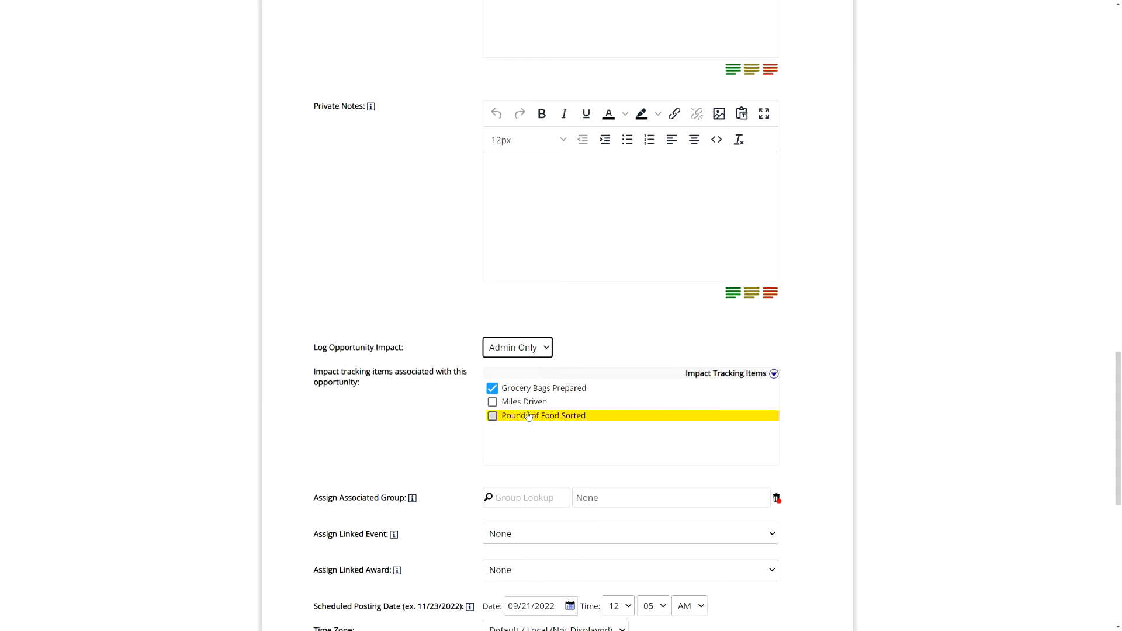
pyautogui.click(523, 357)
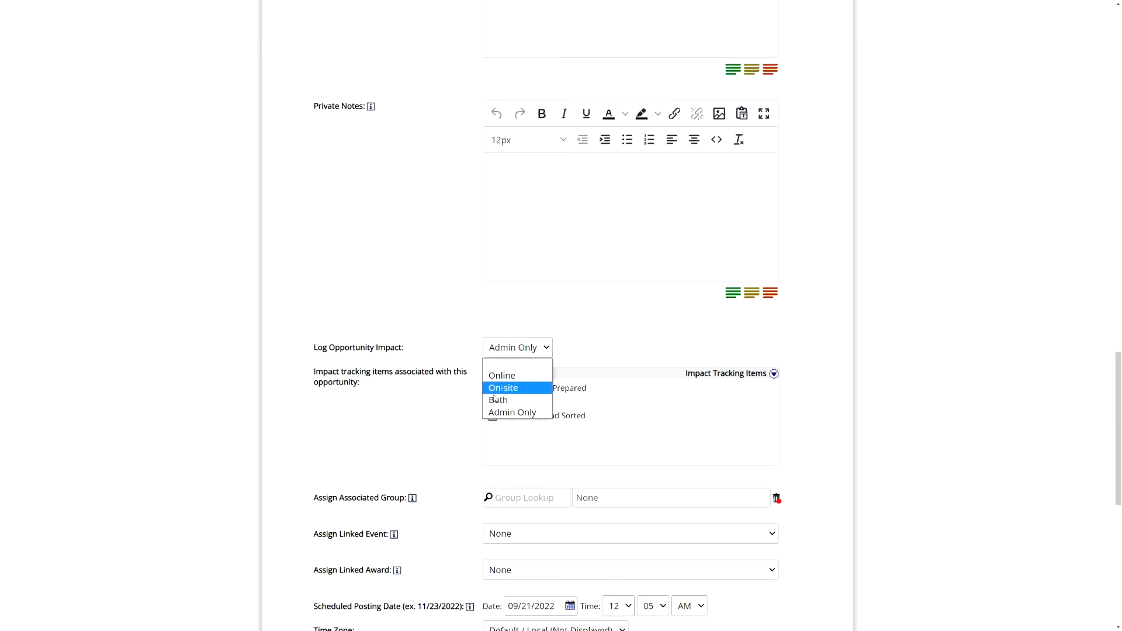
pyautogui.click(449, 353)
# - Change the Opportunity Type to Service Project, keeping hours logging at Admin Only
pyautogui.scroll(20, 464, 341)
pyautogui.click(506, 286)
pyautogui.click(514, 321)
pyautogui.scroll(-1, 462, 362)
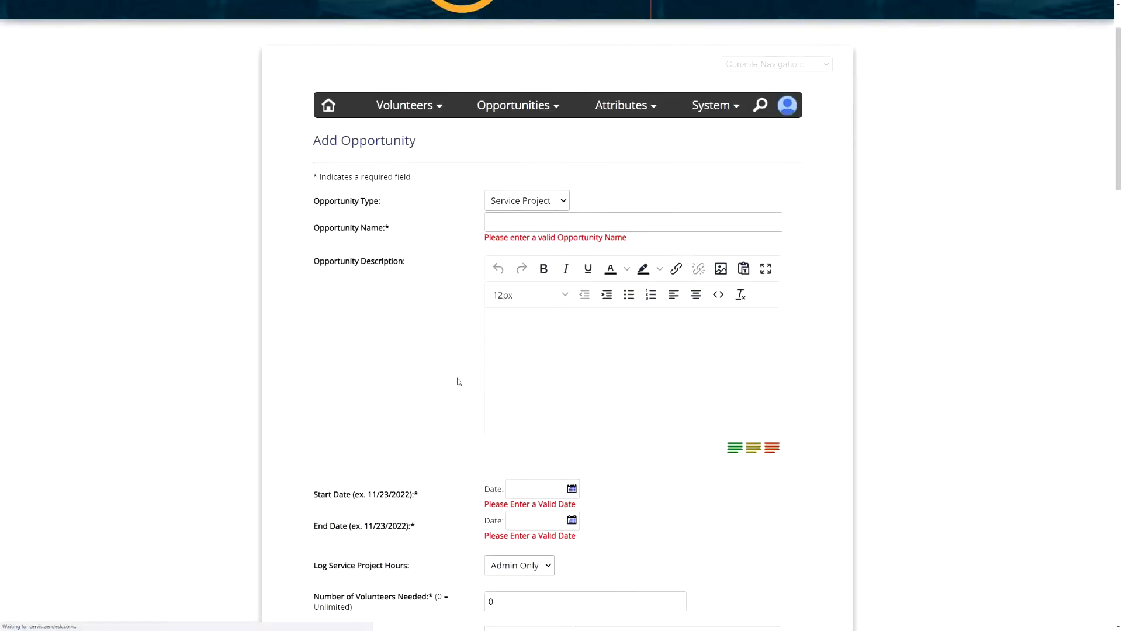
pyautogui.scroll(-4, 458, 381)
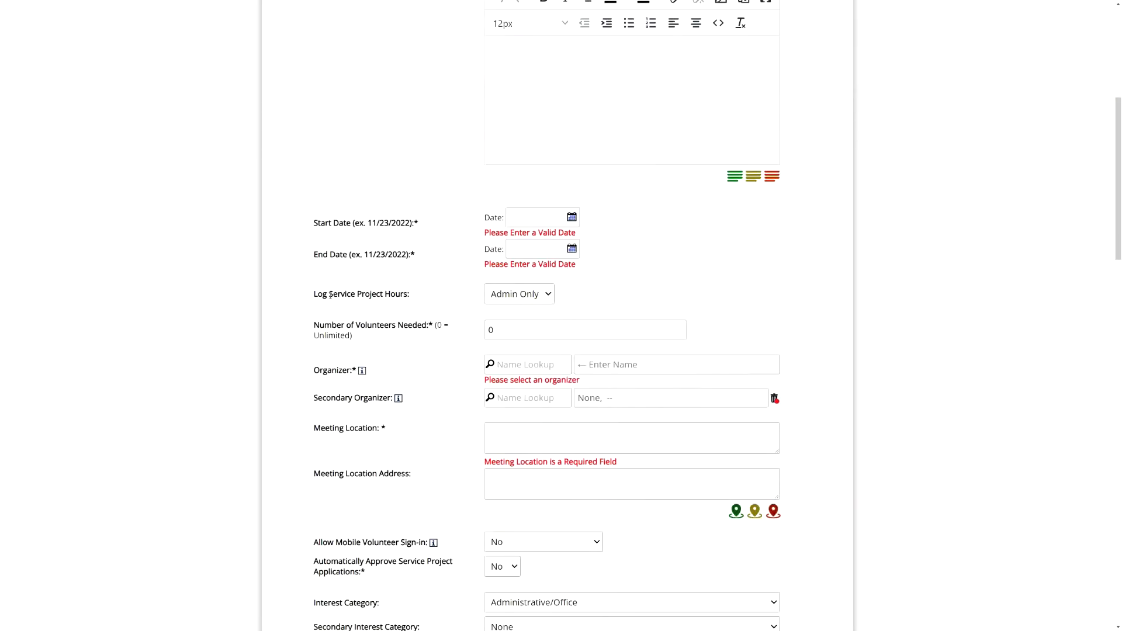
pyautogui.moveTo(330, 295); pyautogui.dragTo(408, 294)
pyautogui.click(513, 295)
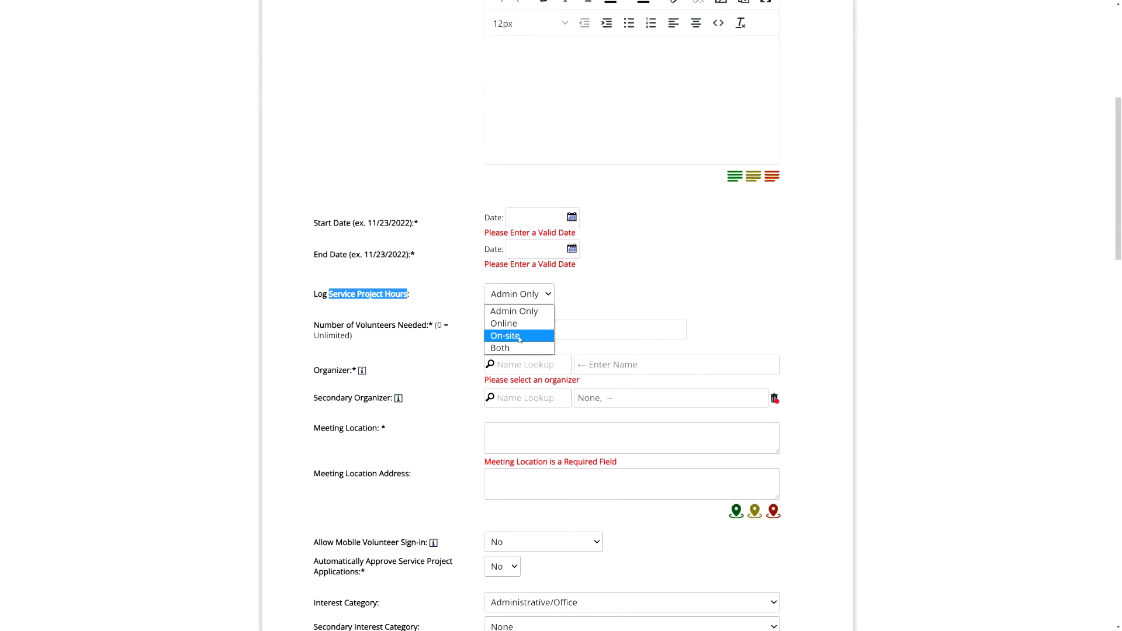
pyautogui.click(426, 307)
# - Set Log Opportunity Impact to Online
pyautogui.scroll(-12, 454, 334)
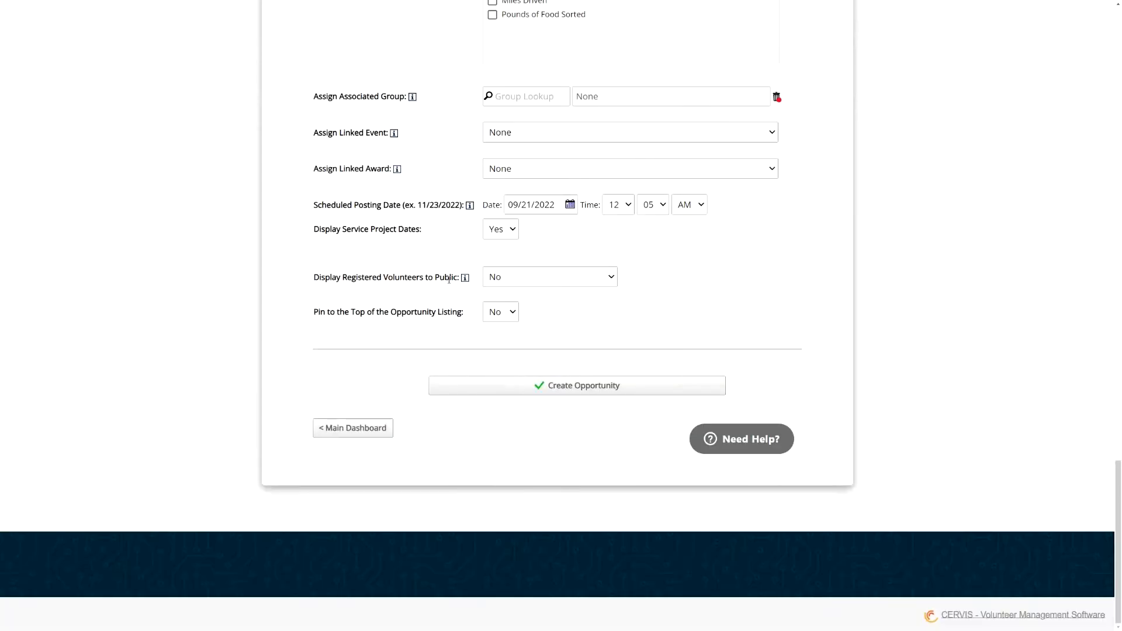
pyautogui.scroll(4, 449, 280)
pyautogui.click(514, 209)
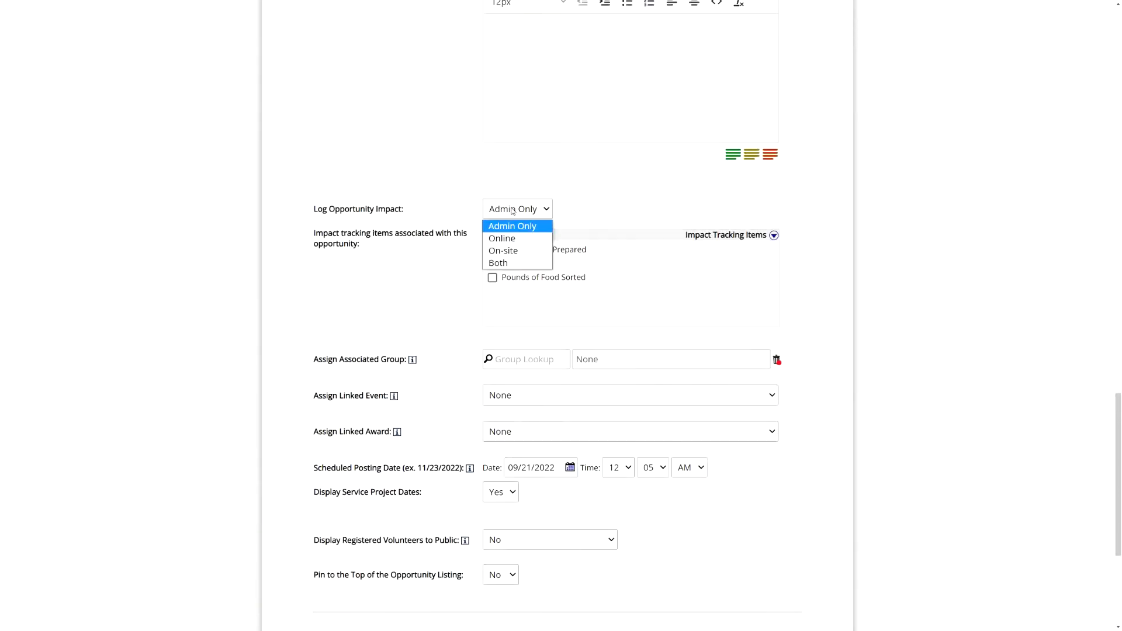
pyautogui.click(515, 240)
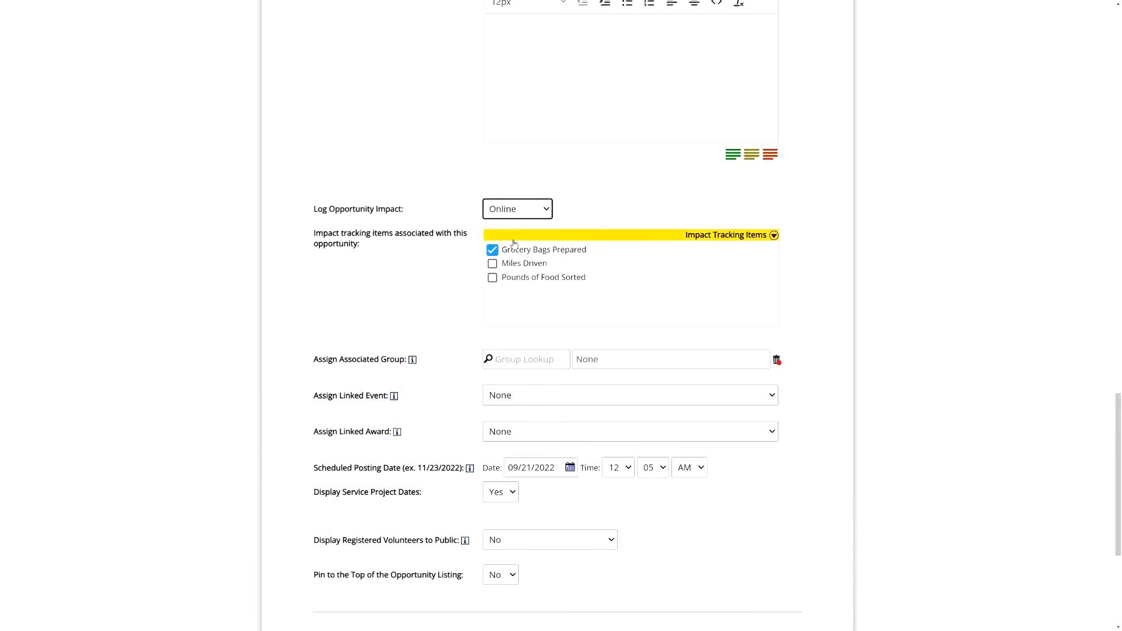
pyautogui.click(449, 218)
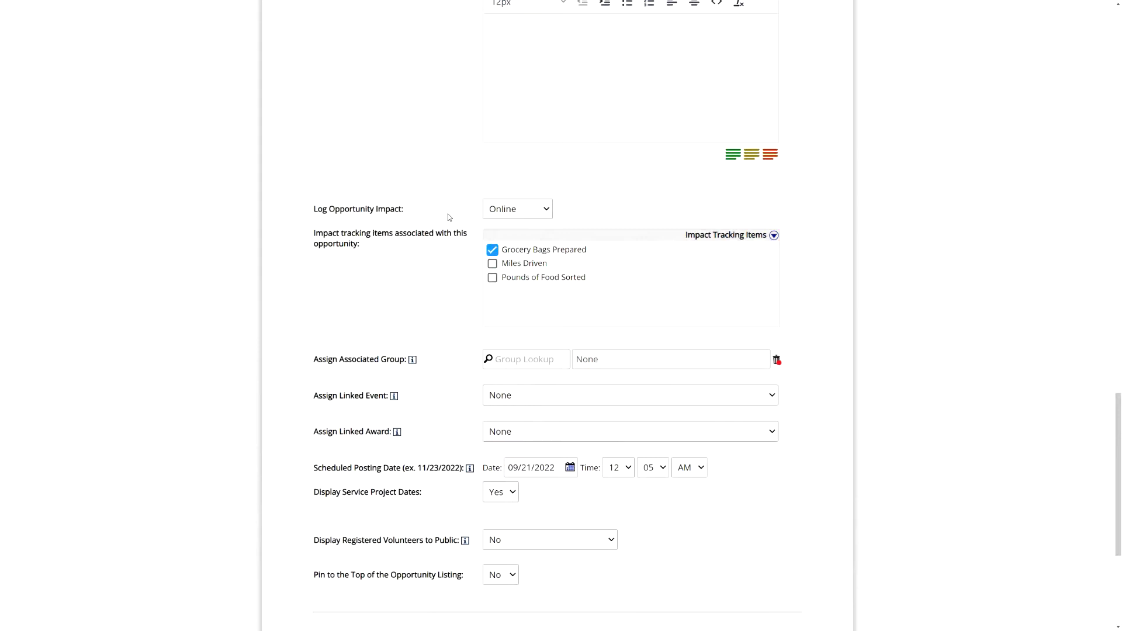
# - Re-tick Grocery Bags Prepared and switch impact logging to On-site
pyautogui.click(507, 214)
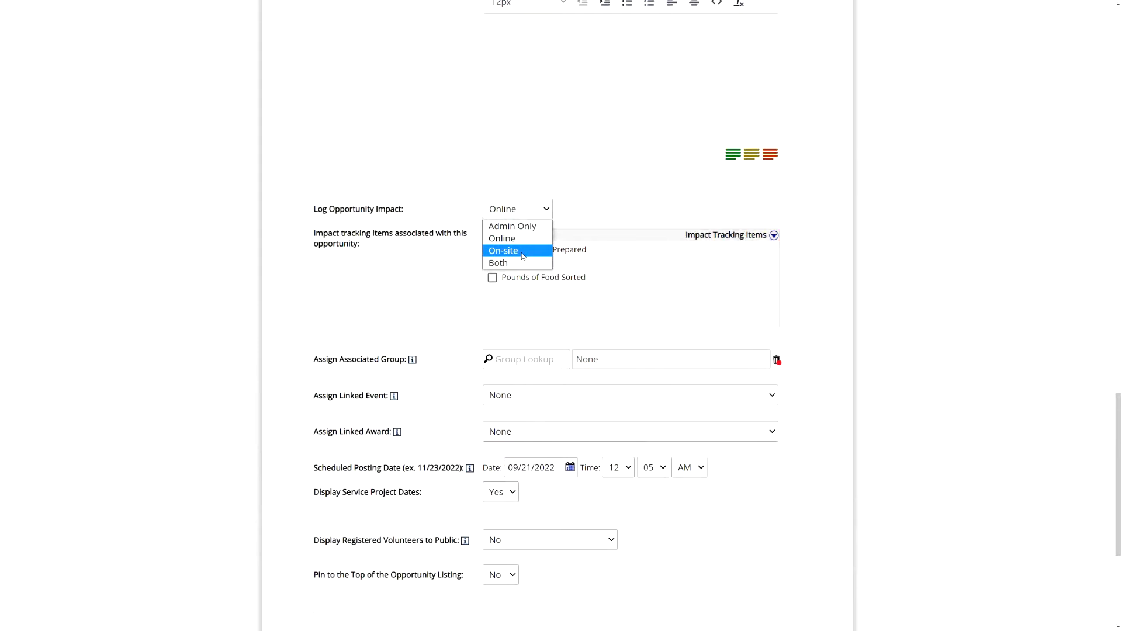
pyautogui.click(583, 253)
pyautogui.click(573, 251)
pyautogui.click(515, 211)
pyautogui.click(508, 251)
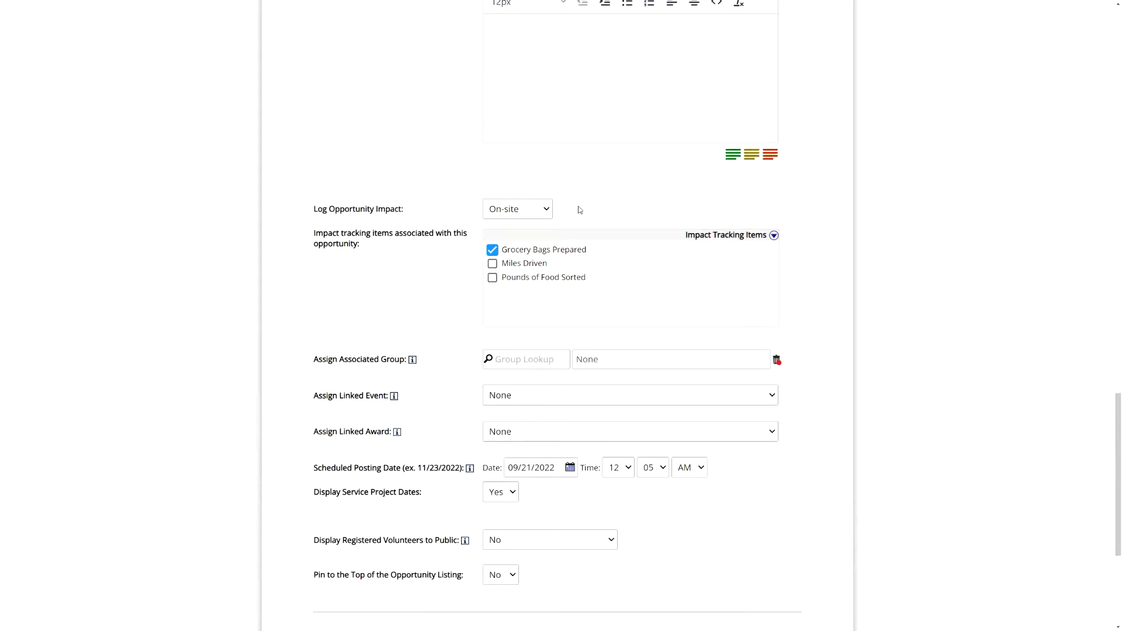
pyautogui.click(523, 211)
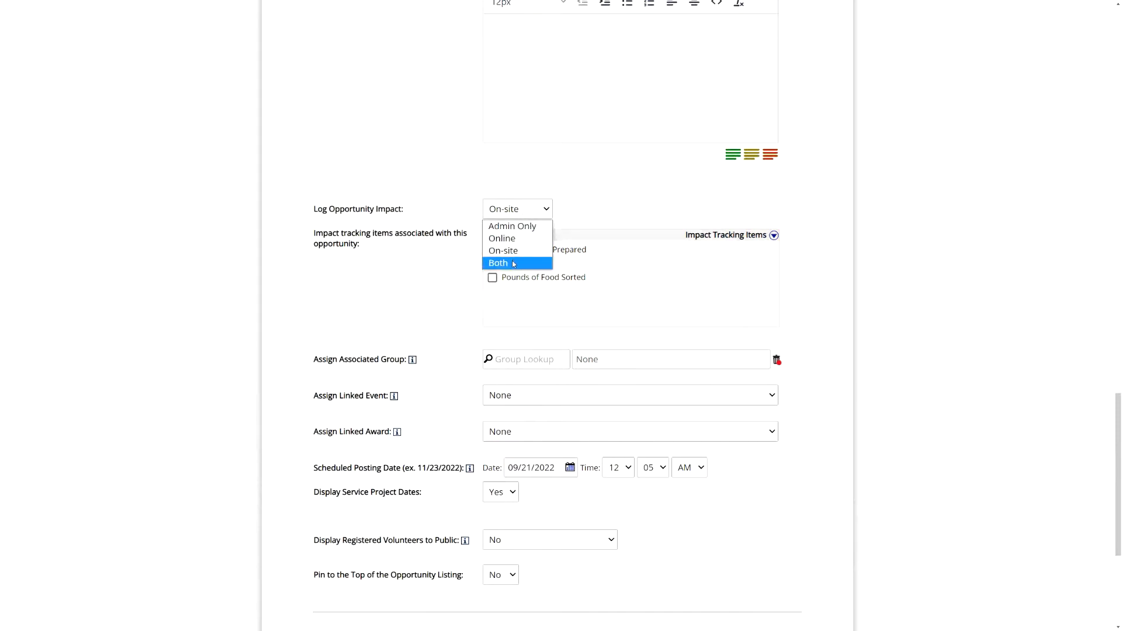
pyautogui.click(597, 234)
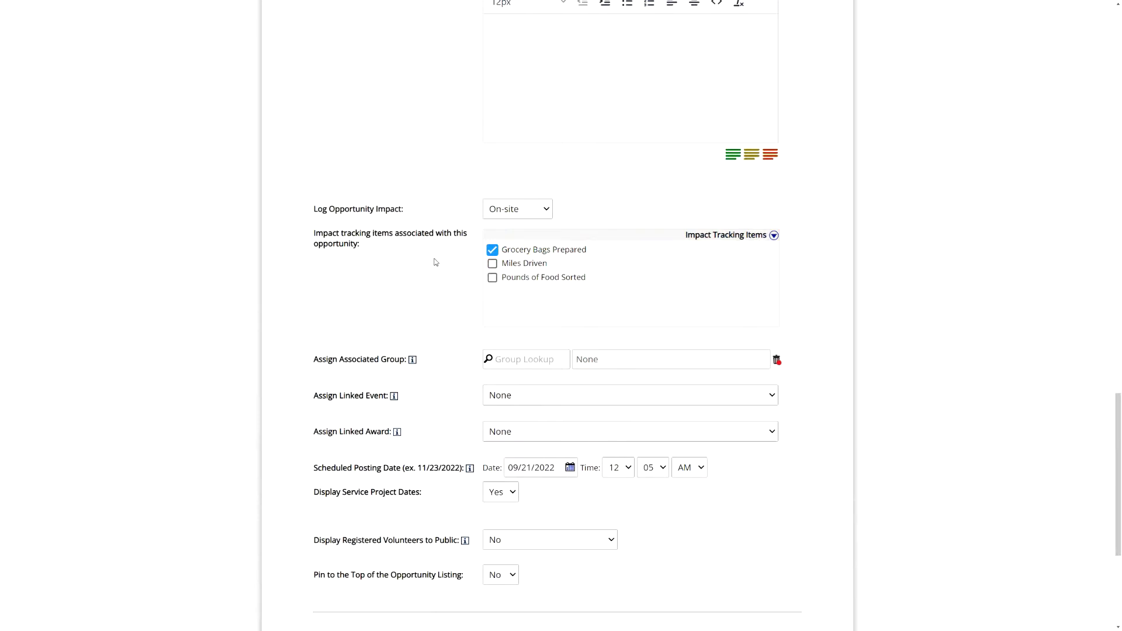
# - Set impact logging back to Admin Only and return to the top of the form
pyautogui.click(508, 214)
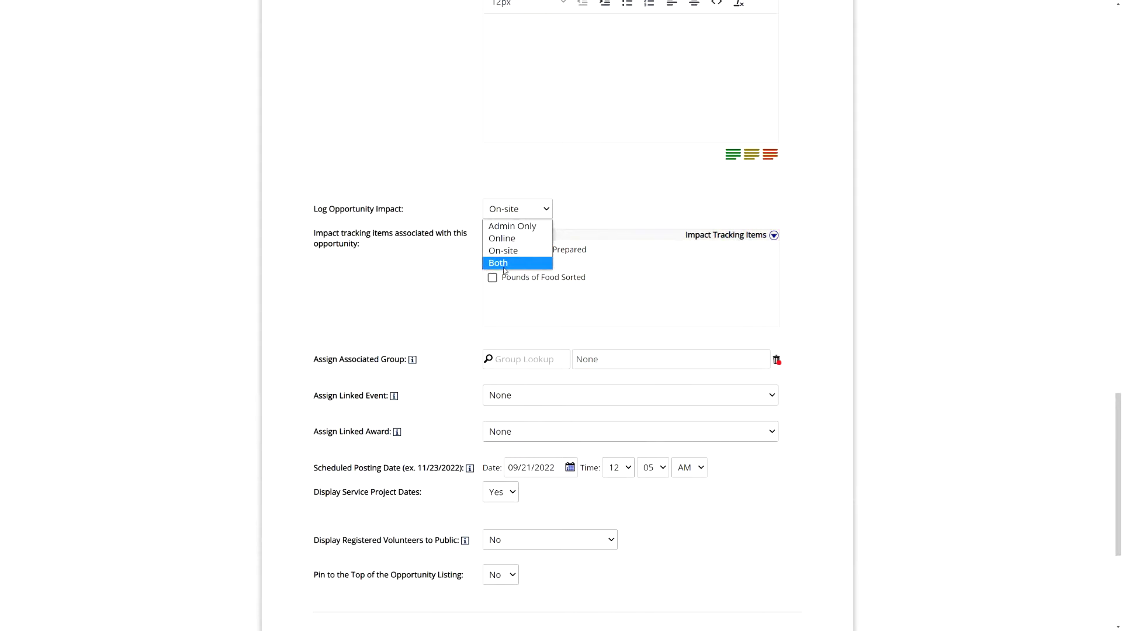
pyautogui.click(449, 264)
pyautogui.click(516, 212)
pyautogui.click(524, 226)
pyautogui.click(456, 246)
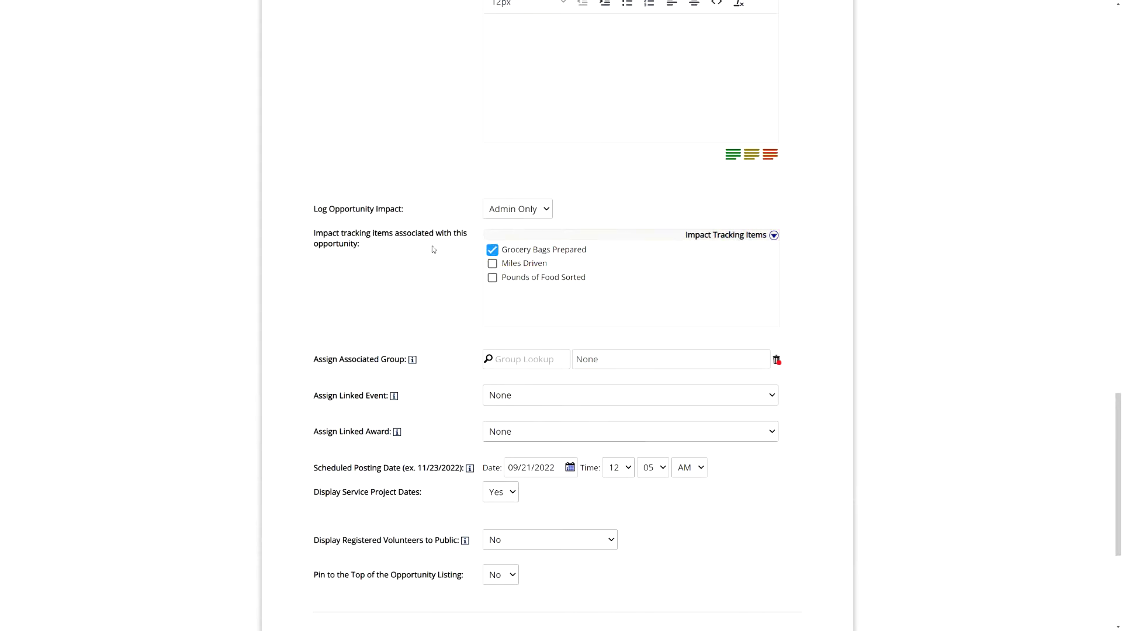
pyautogui.click(529, 209)
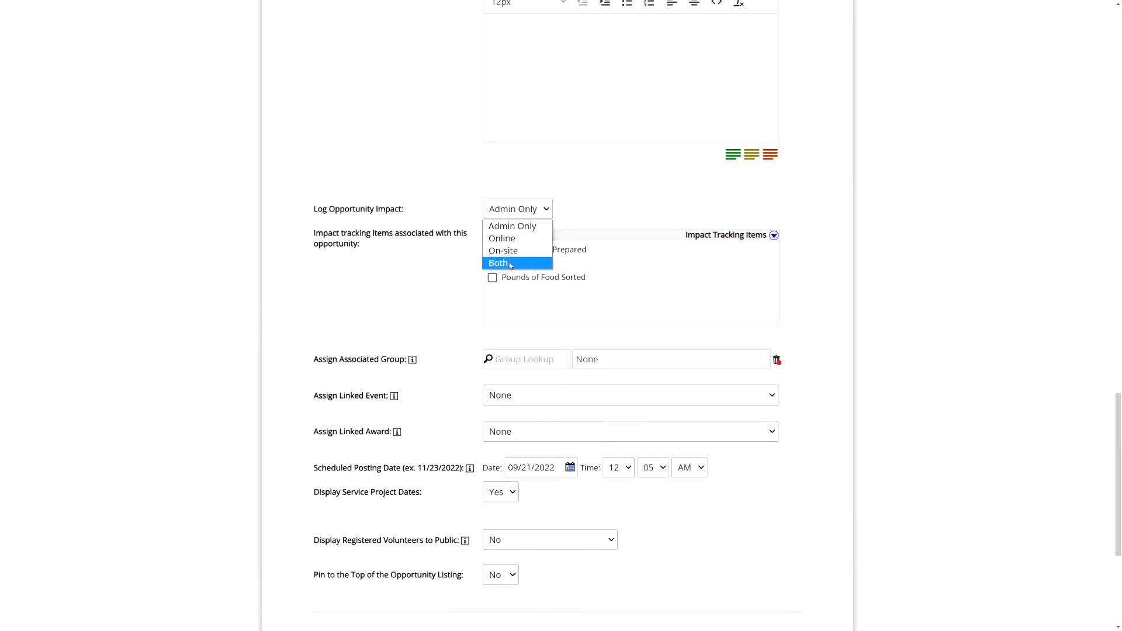
pyautogui.click(400, 284)
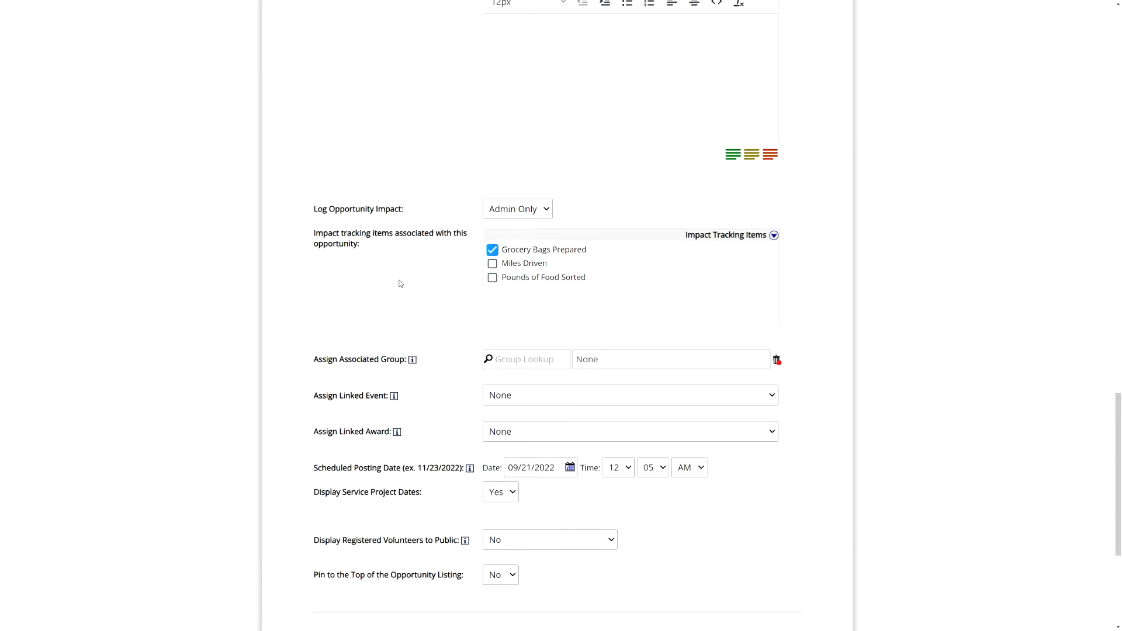
pyautogui.scroll(20, 464, 316)
# - Open Search / Manage Existing Opportunities and the Register Volunteers/Groups roster for Sort and Repack
pyautogui.moveTo(530, 185)
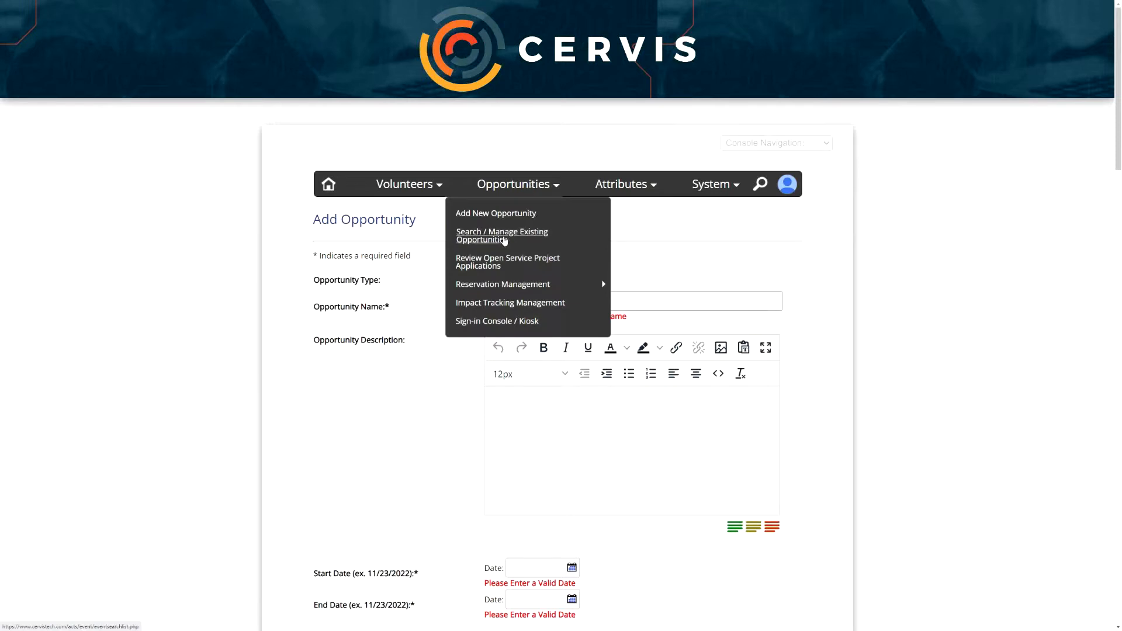
pyautogui.click(500, 239)
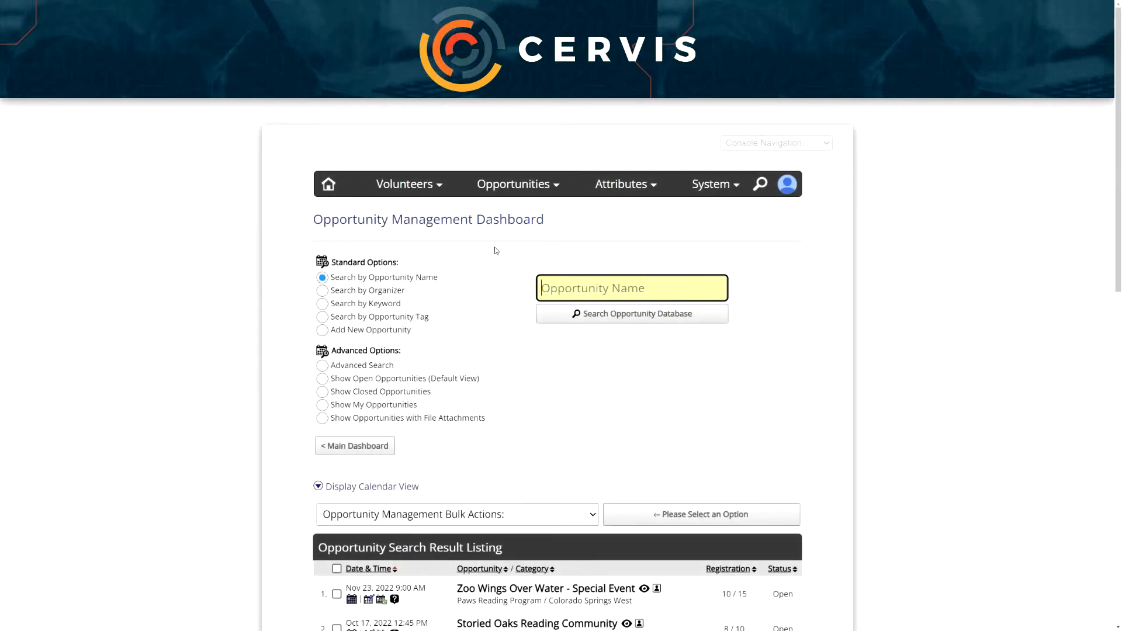
pyautogui.scroll(-5, 496, 251)
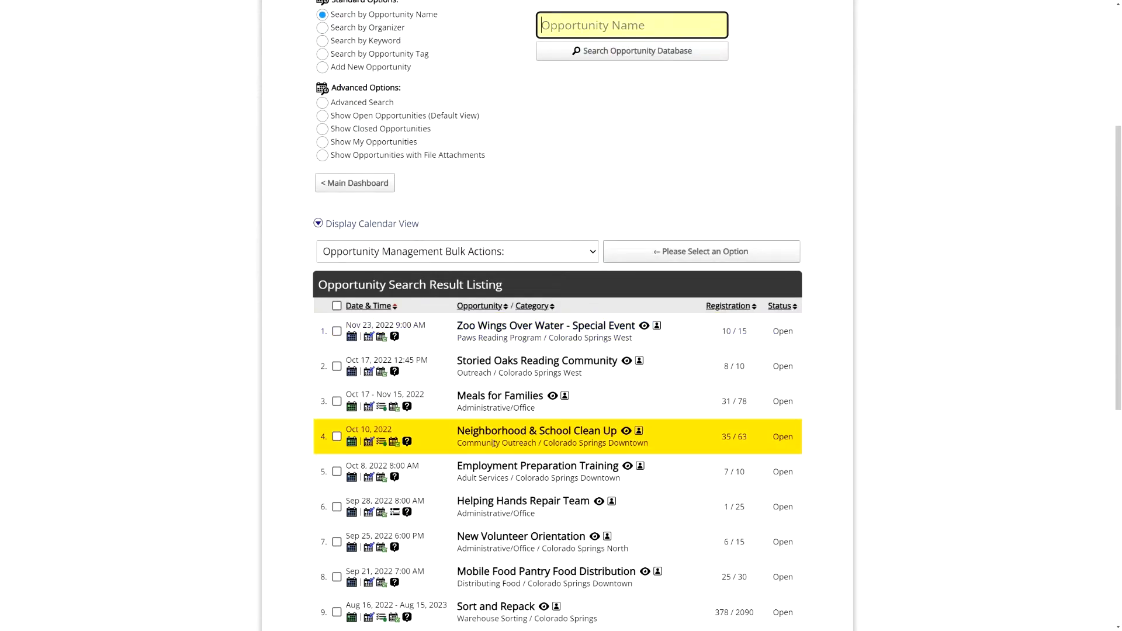
pyautogui.scroll(1, 531, 185)
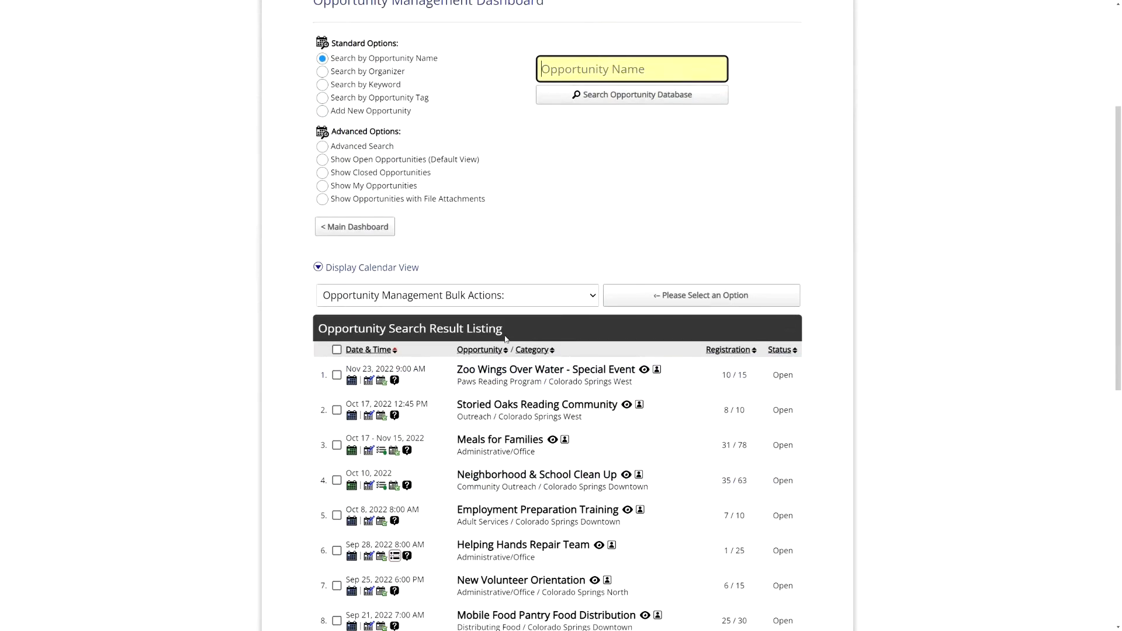
pyautogui.scroll(-4, 507, 339)
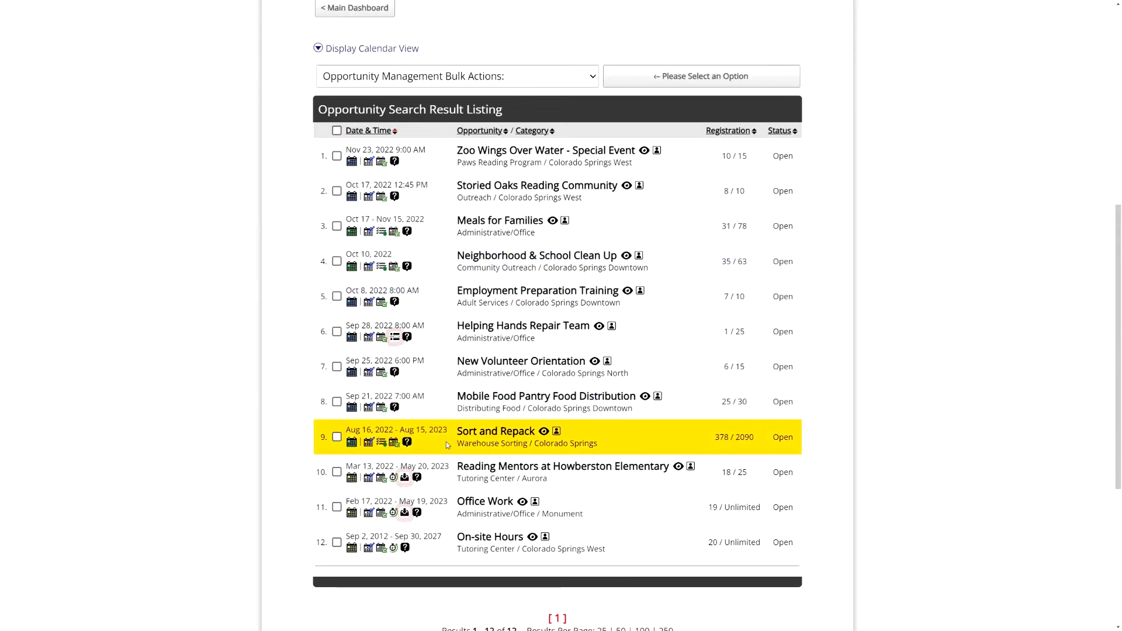
pyautogui.click(393, 443)
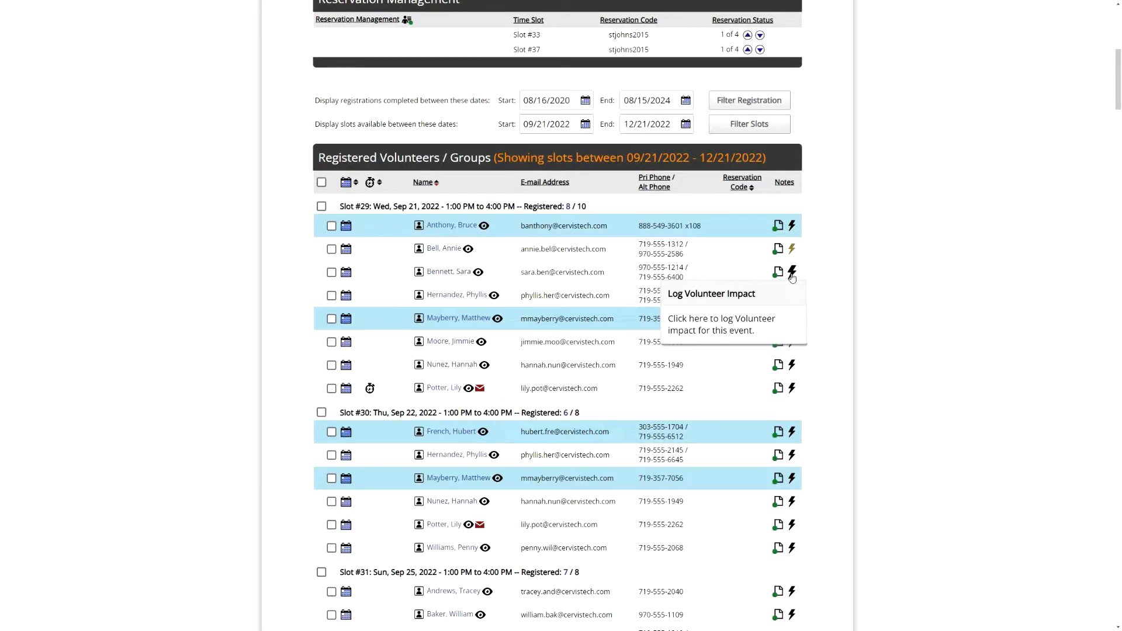
# - Open the impact log for the first Slot #29 volunteer and enter 15 pounds of food sorted
pyautogui.click(792, 227)
pyautogui.click(698, 125)
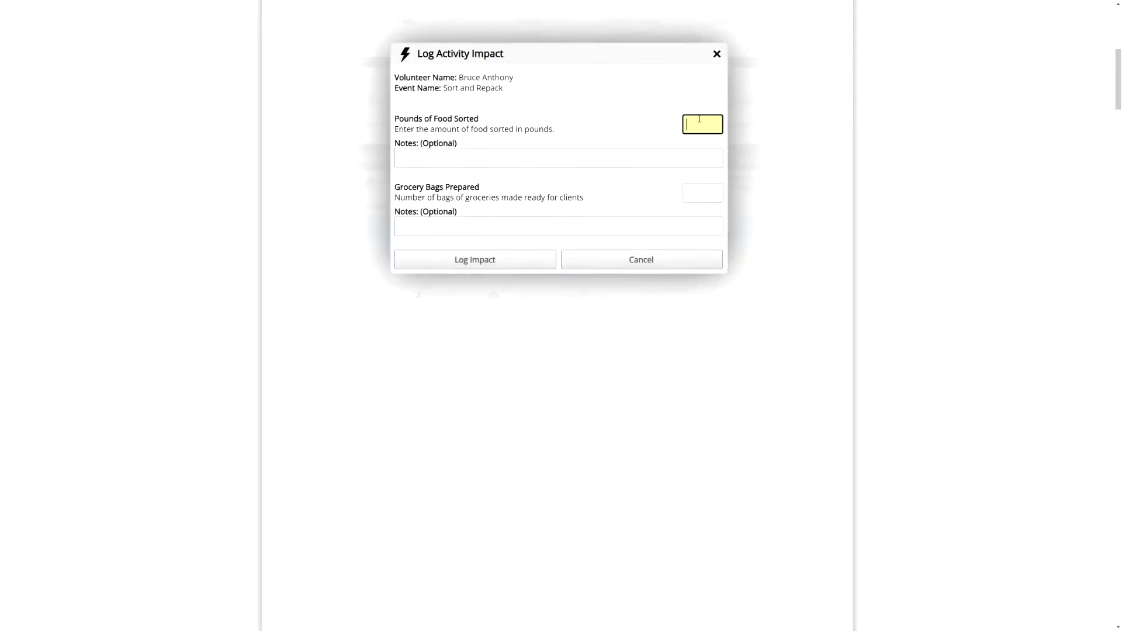
pyautogui.press('Tab')
pyautogui.click(724, 125)
pyautogui.moveTo(436, 120); pyautogui.dragTo(498, 119)
pyautogui.click(588, 124)
pyautogui.click(701, 124)
pyautogui.click(521, 126)
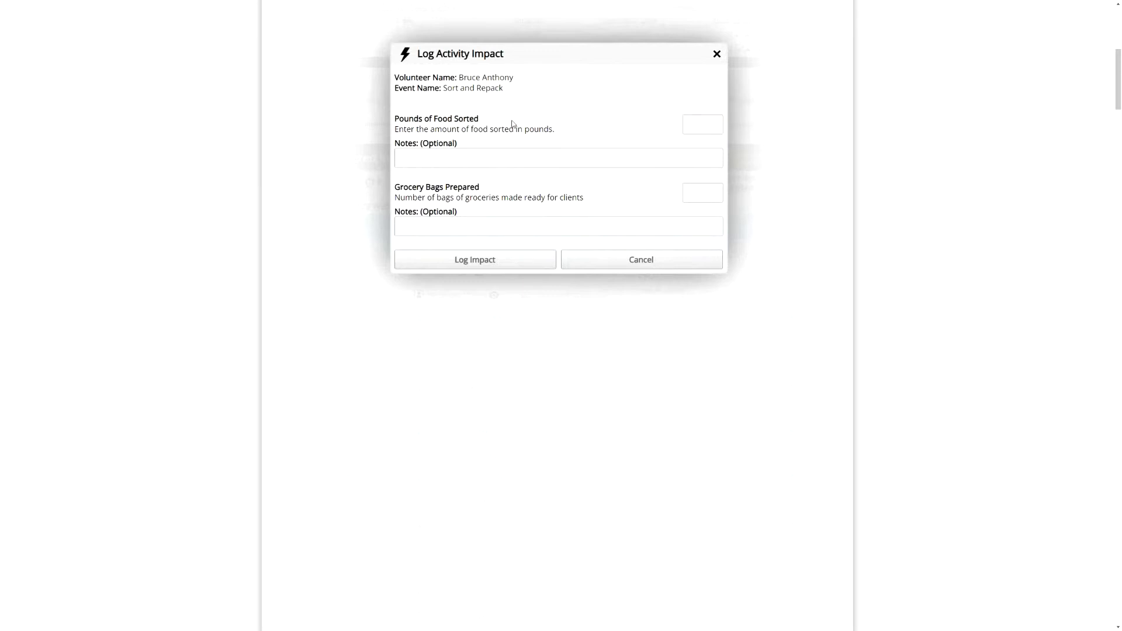
pyautogui.moveTo(492, 188); pyautogui.dragTo(431, 188)
pyautogui.click(528, 115)
pyautogui.click(712, 121)
pyautogui.write('15')
pyautogui.click(581, 158)
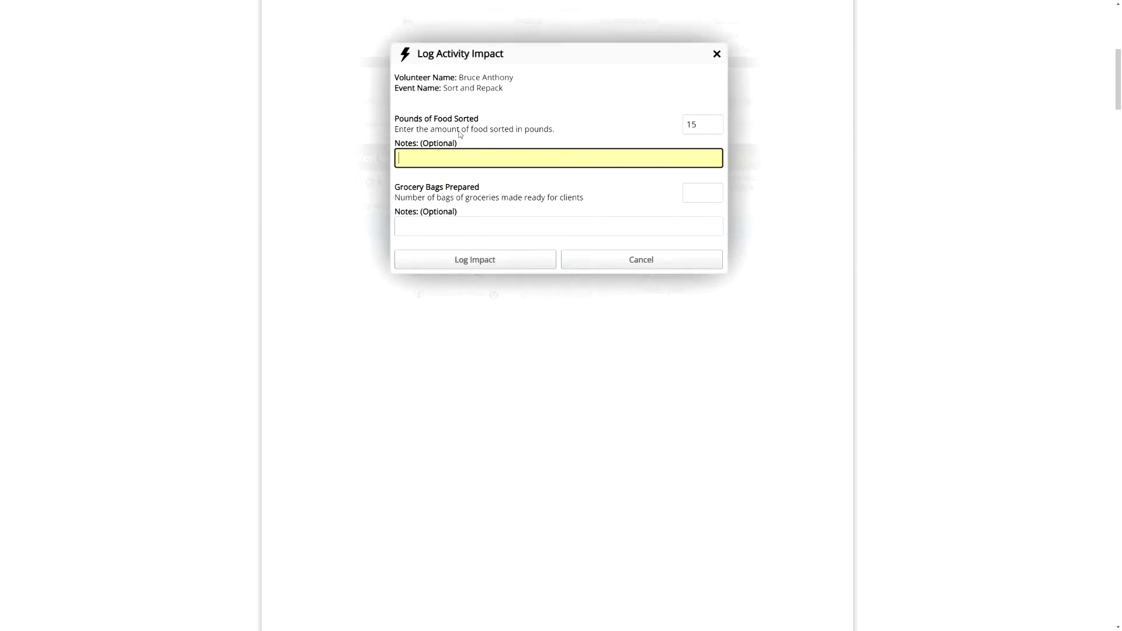
# - Enter 0 grocery bags prepared and save the logged impact
pyautogui.click(691, 185)
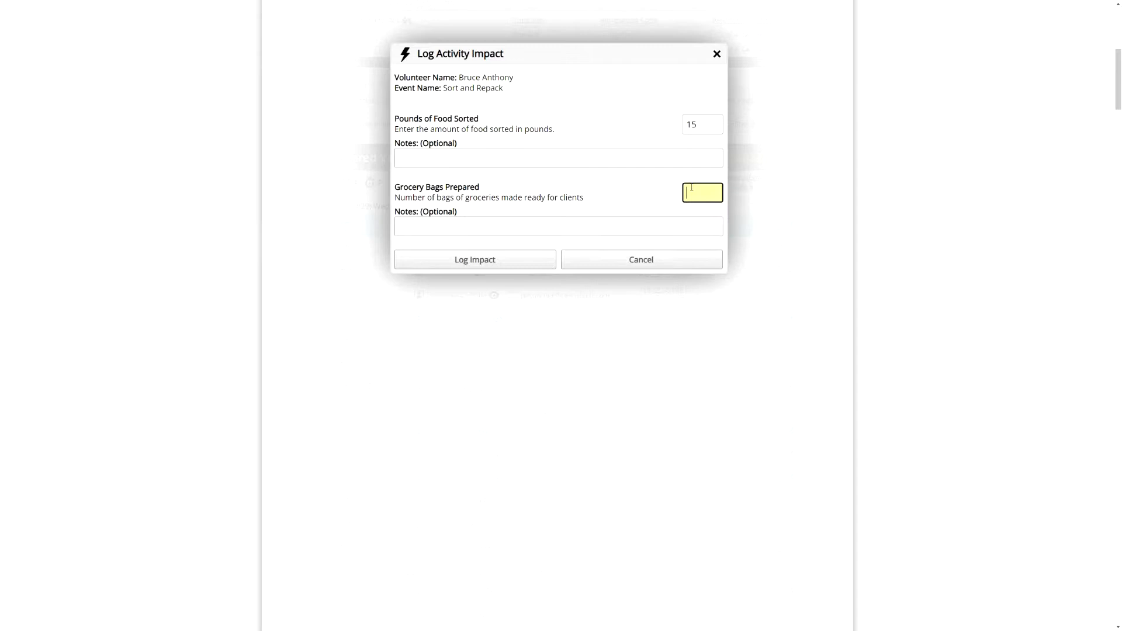
pyautogui.click(511, 259)
pyautogui.click(700, 199)
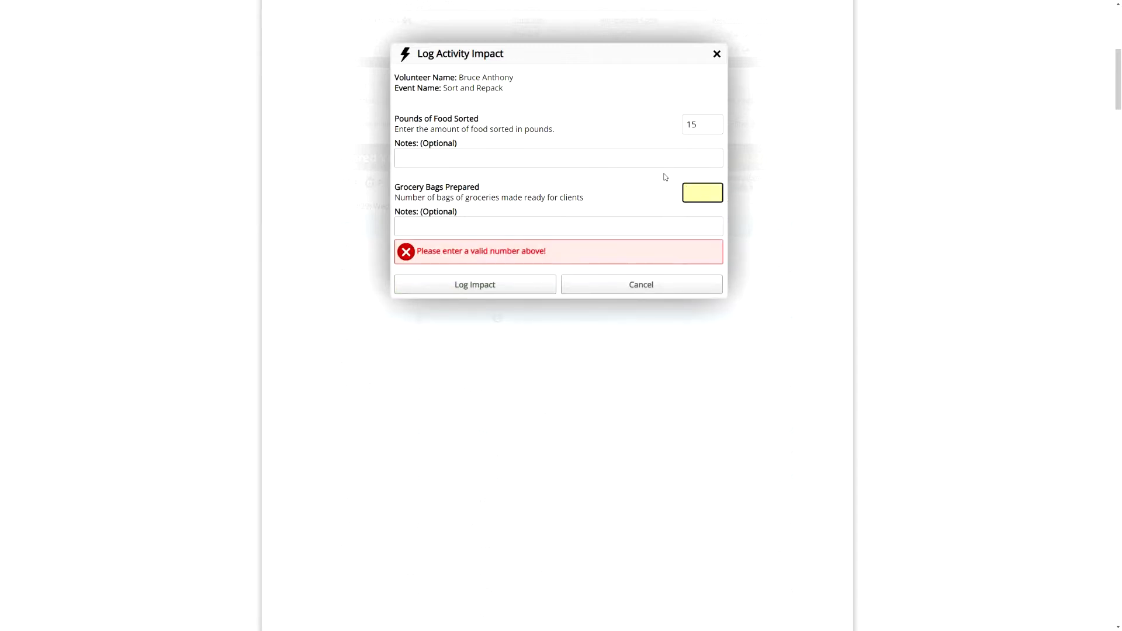
pyautogui.click(705, 123)
pyautogui.click(694, 193)
pyautogui.click(706, 191)
pyautogui.click(680, 203)
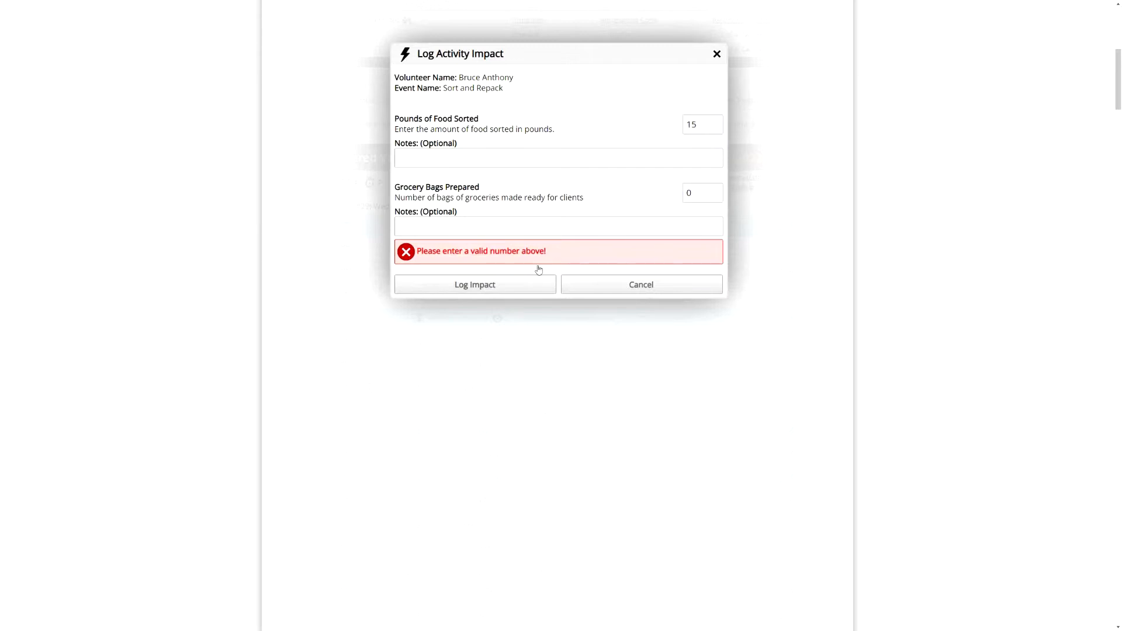
pyautogui.click(466, 162)
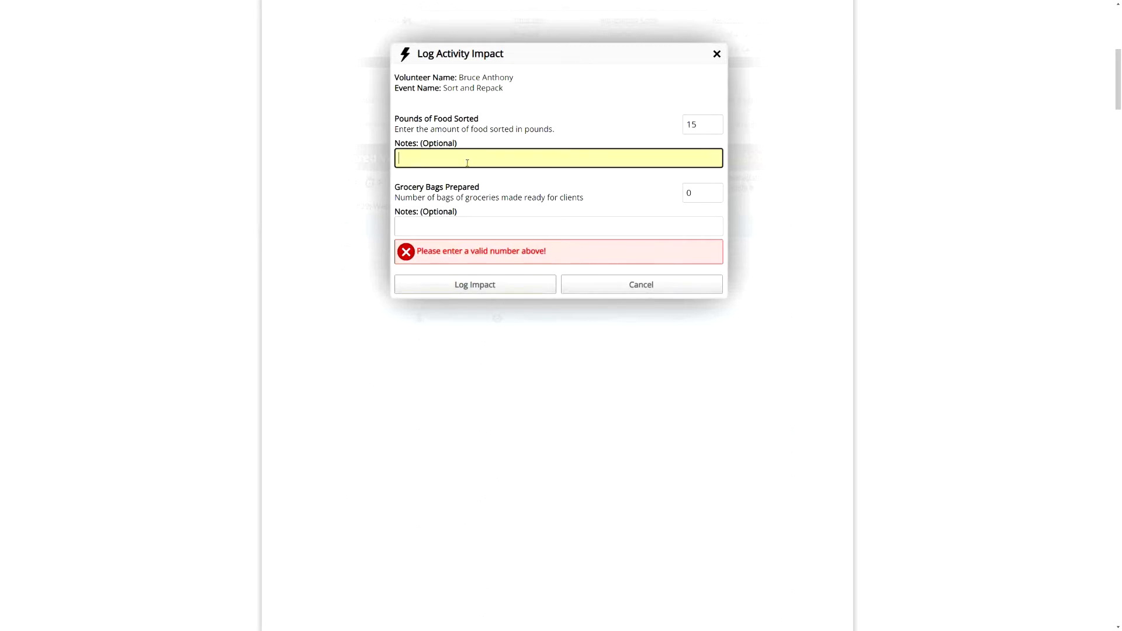
pyautogui.click(506, 294)
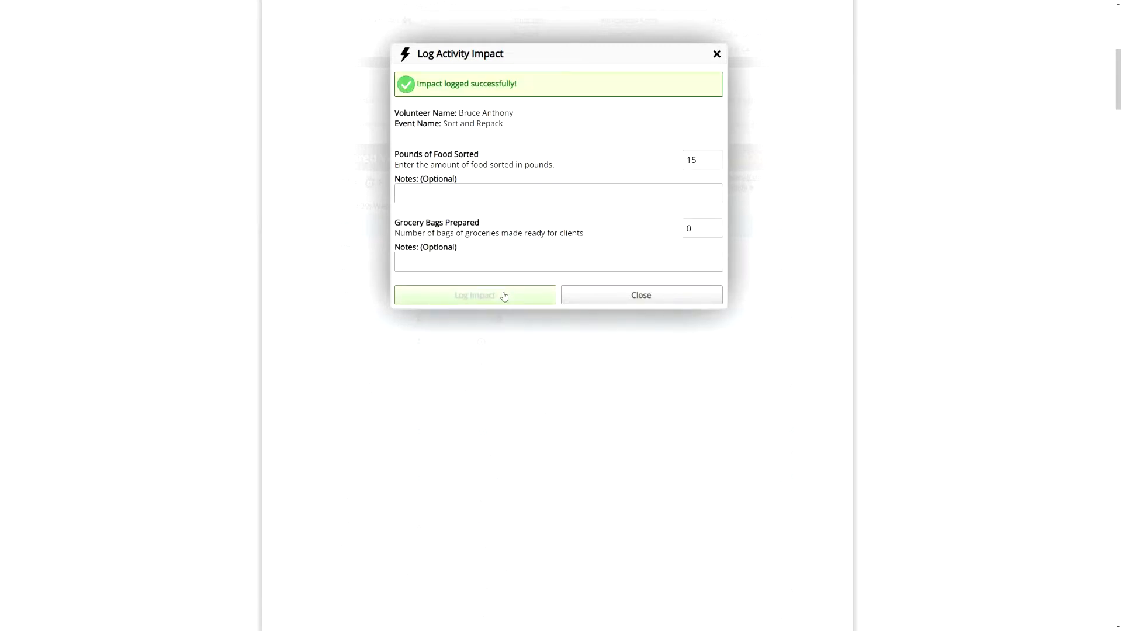
pyautogui.click(629, 298)
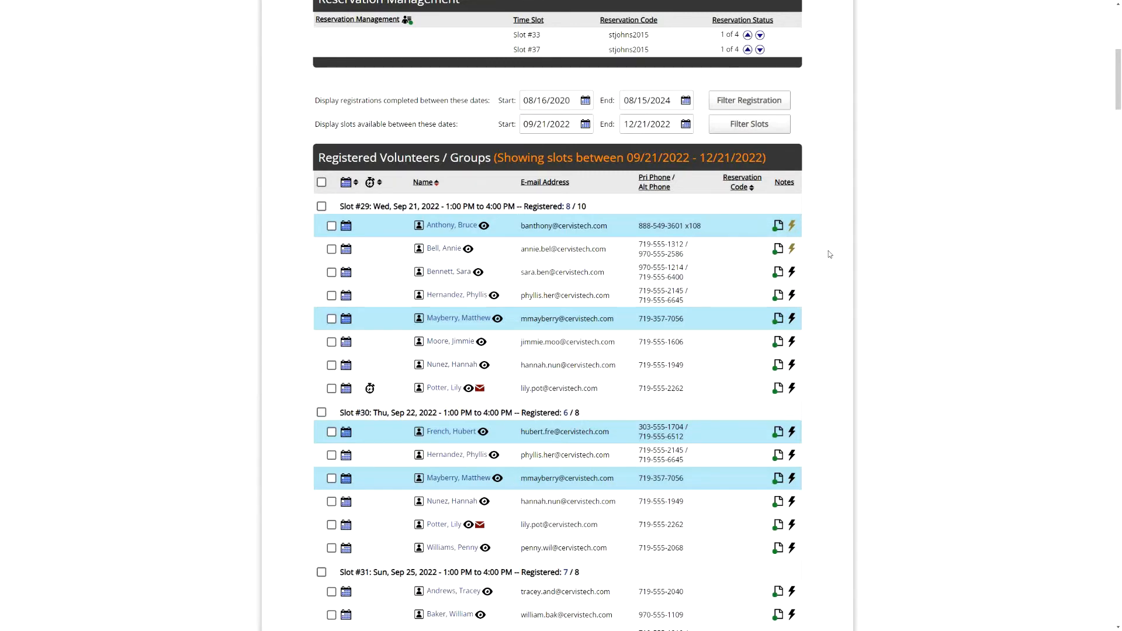
# - Scroll to the top and open the signed-in user's account menu
pyautogui.scroll(7, 832, 245)
pyautogui.click(789, 185)
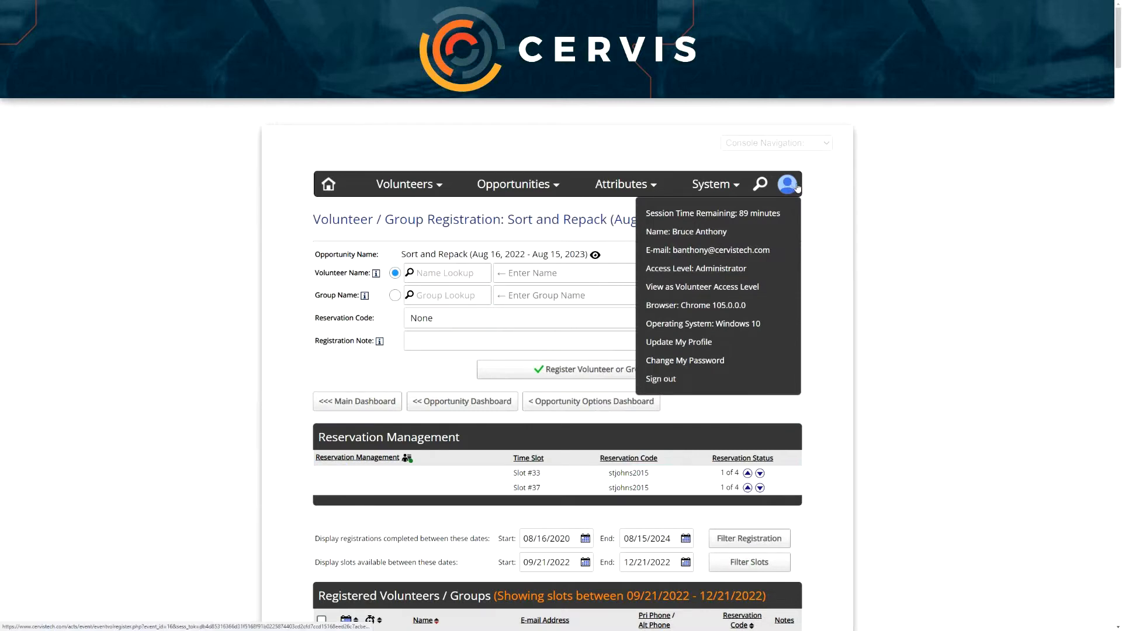
# - Switch to View as Volunteer Access Level and open Record or Update Volunteer Impact
pyautogui.click(716, 287)
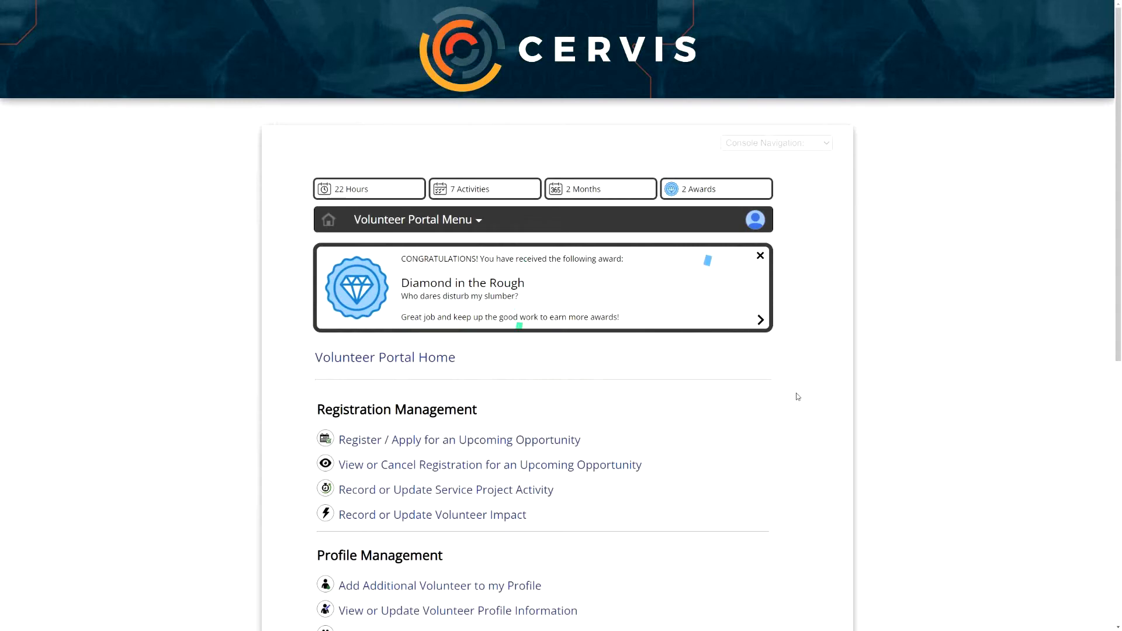
pyautogui.scroll(-3, 796, 386)
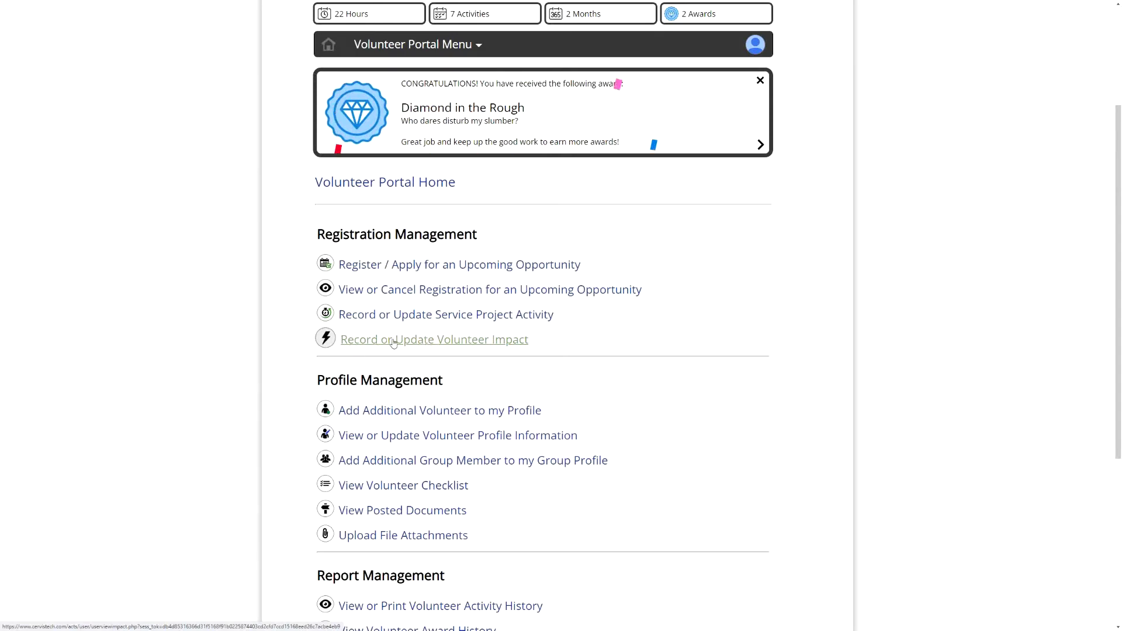
pyautogui.click(431, 345)
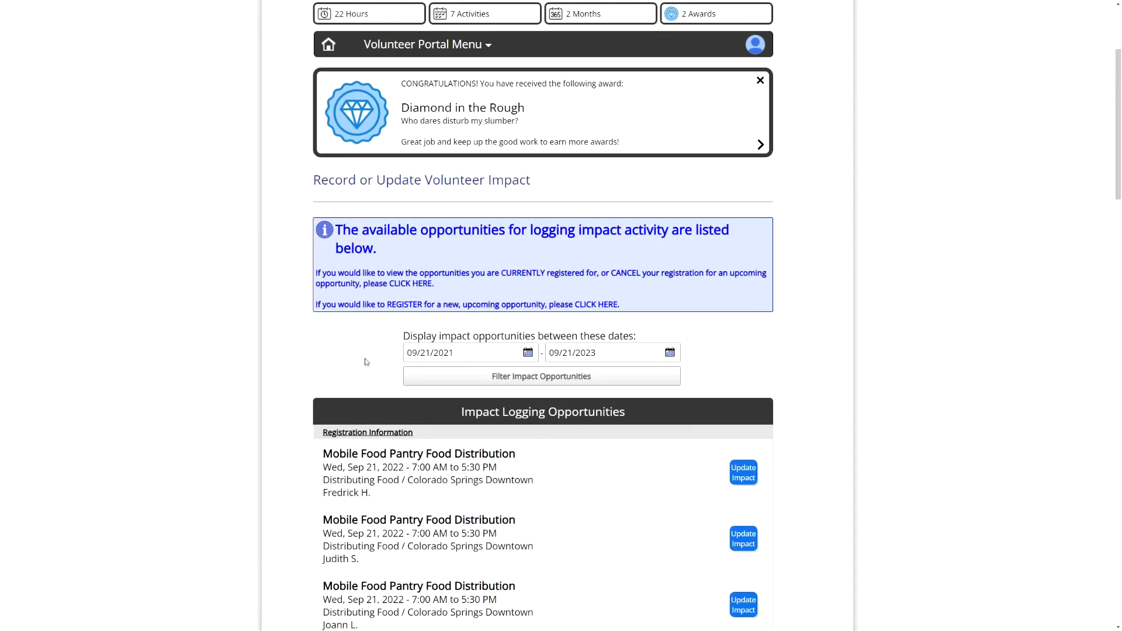
pyautogui.scroll(-2, 362, 366)
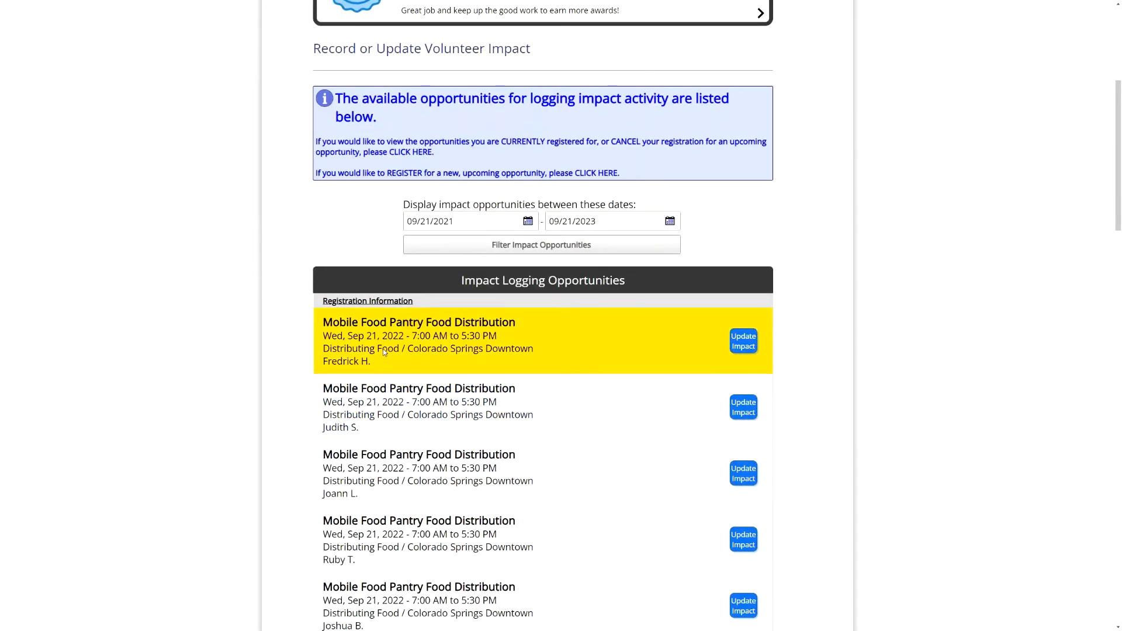
pyautogui.scroll(2, 350, 234)
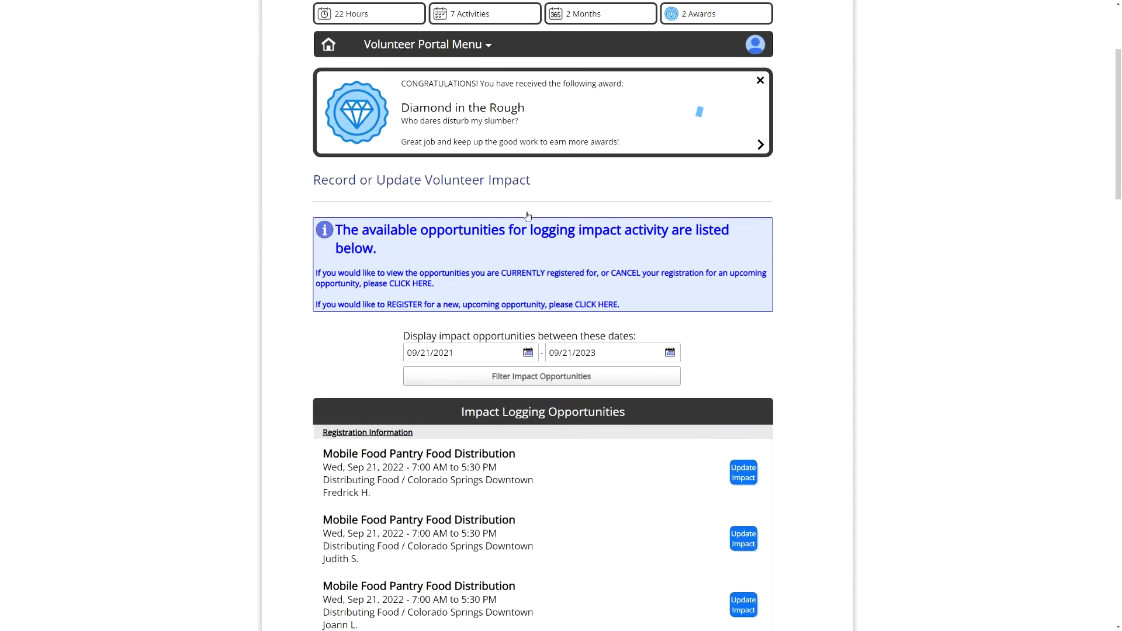
pyautogui.click(329, 44)
pyautogui.moveTo(332, 239); pyautogui.dragTo(465, 239)
pyautogui.click(462, 244)
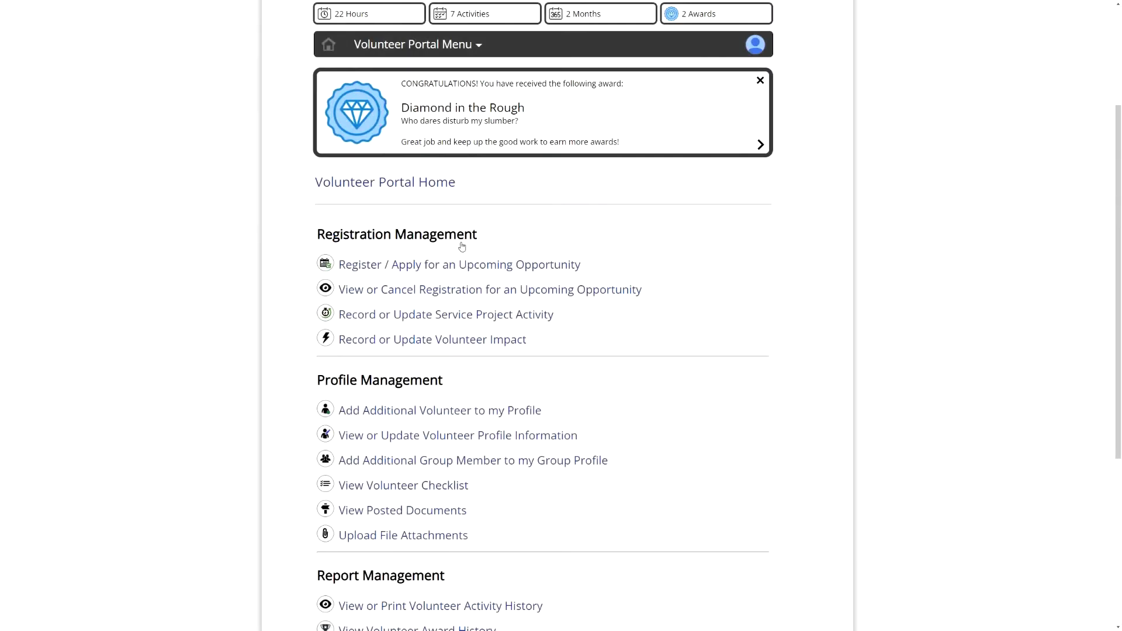
pyautogui.click(406, 346)
pyautogui.scroll(-3, 526, 336)
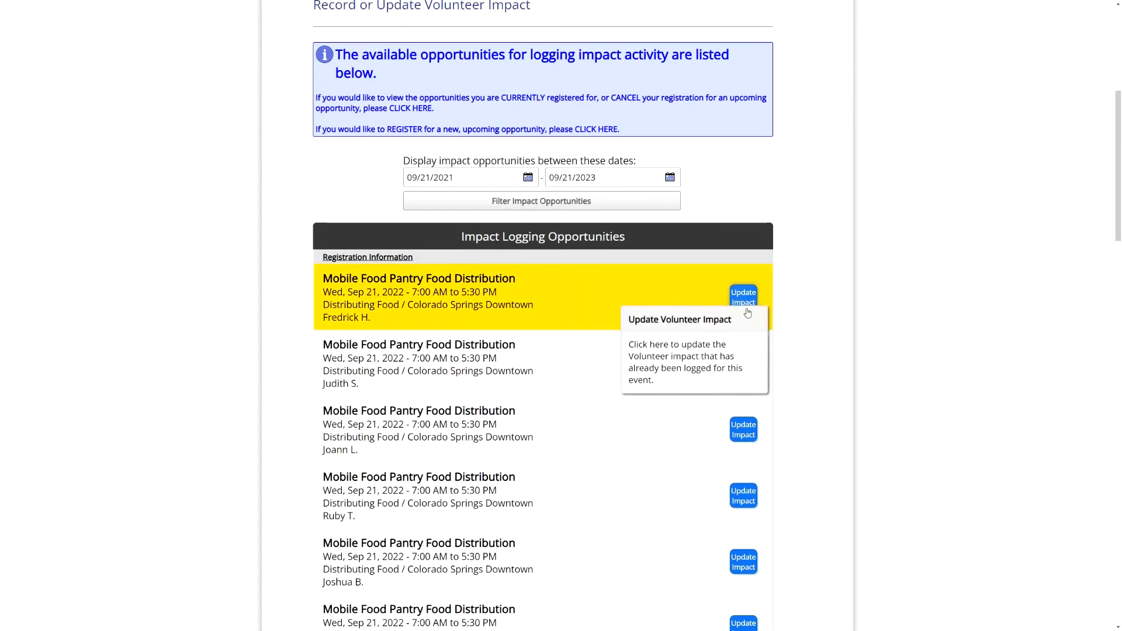
# - Open Update Impact for the first row's logged miles and cancel without changes
pyautogui.click(744, 297)
pyautogui.click(685, 193)
pyautogui.press('Tab')
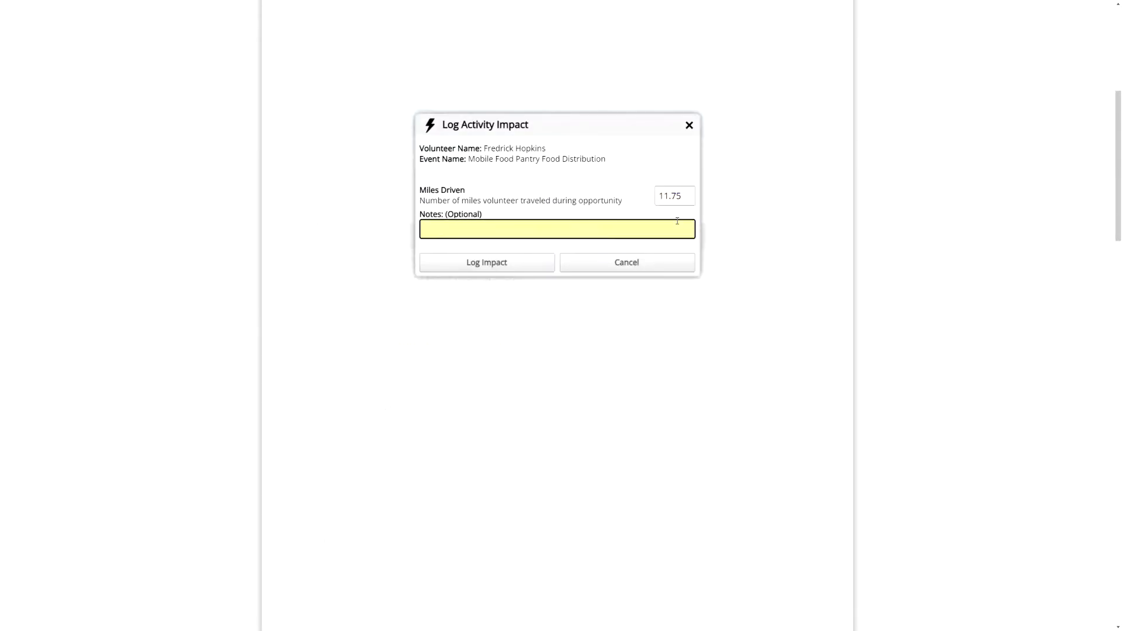
pyautogui.click(664, 263)
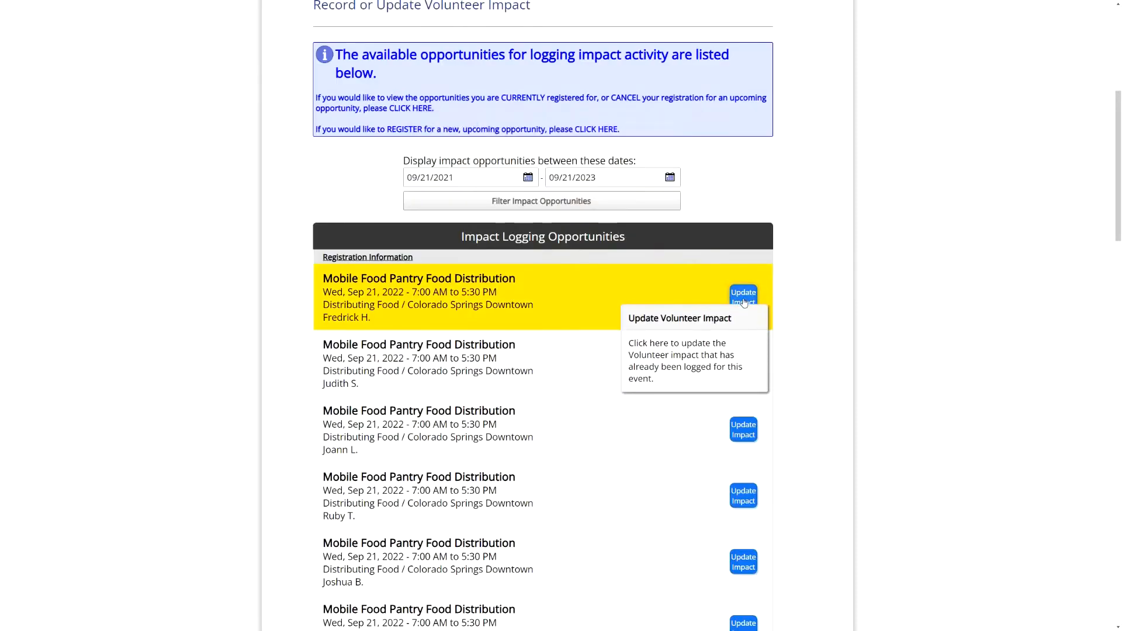
pyautogui.scroll(-15, 743, 351)
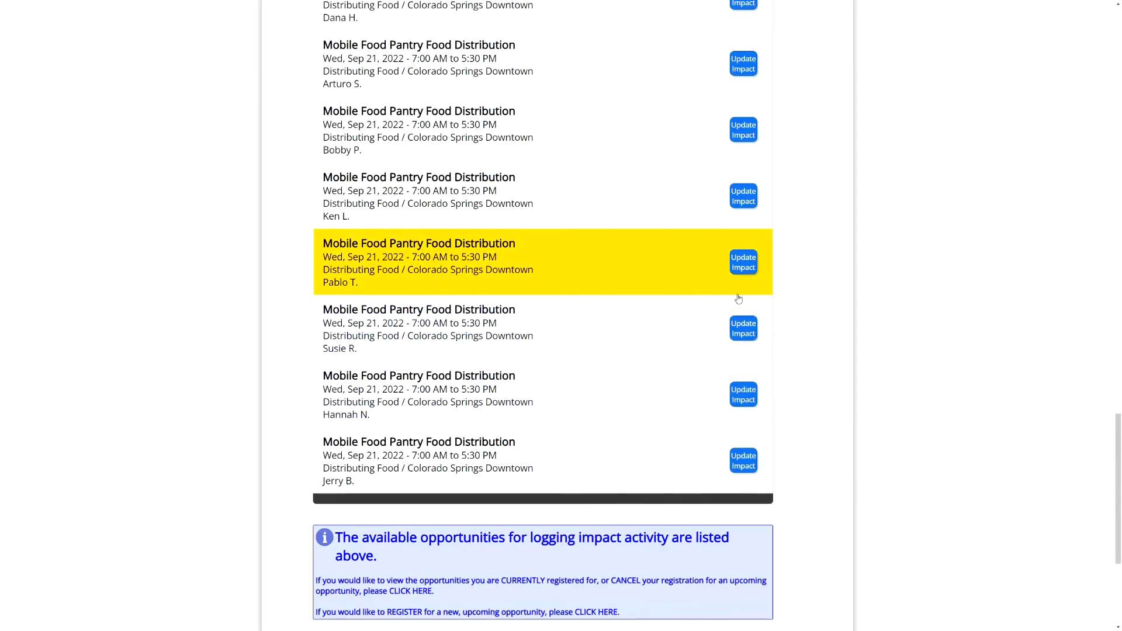
pyautogui.scroll(7, 742, 328)
pyautogui.scroll(2, 753, 326)
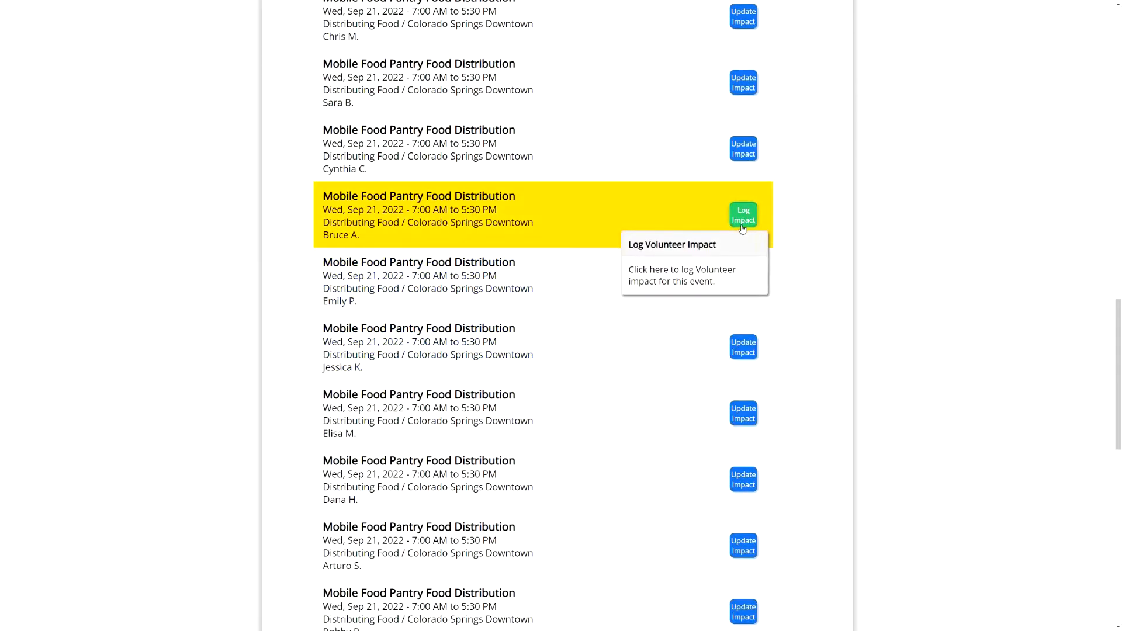
pyautogui.scroll(9, 817, 296)
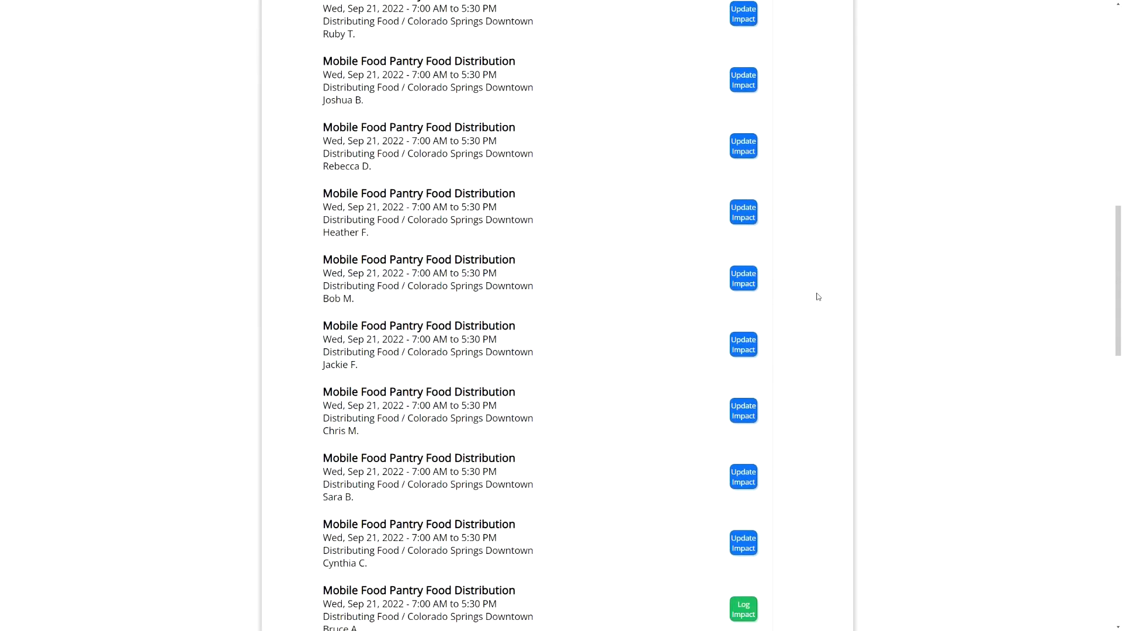
pyautogui.scroll(5, 801, 267)
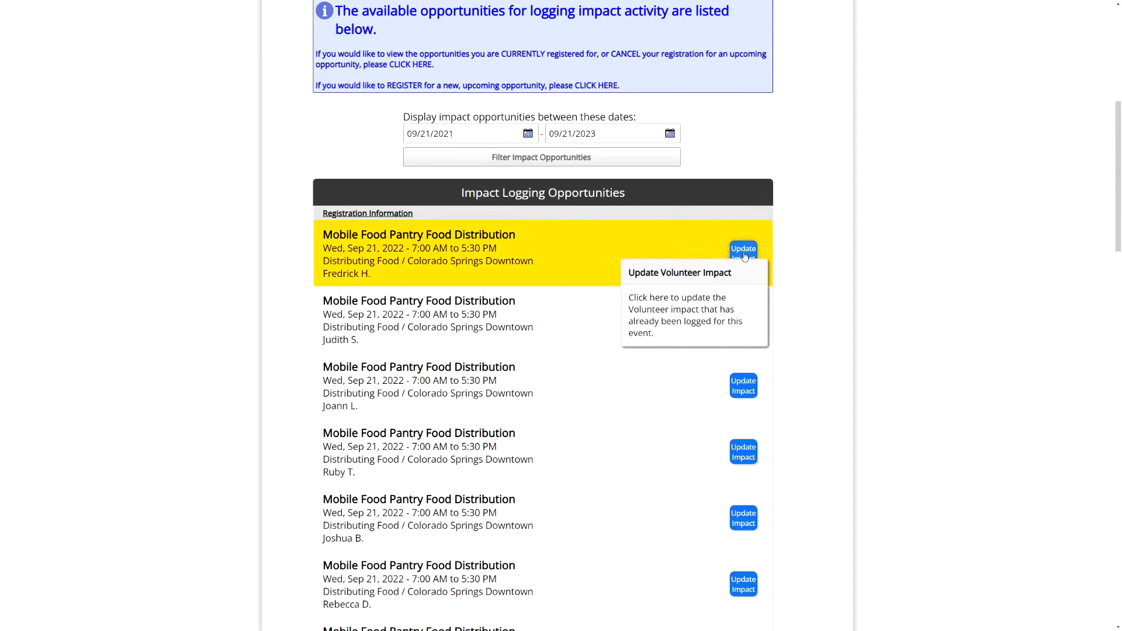
# - Reopen the first volunteer's impact update, cancel it again, and return to Portal Home
pyautogui.click(744, 252)
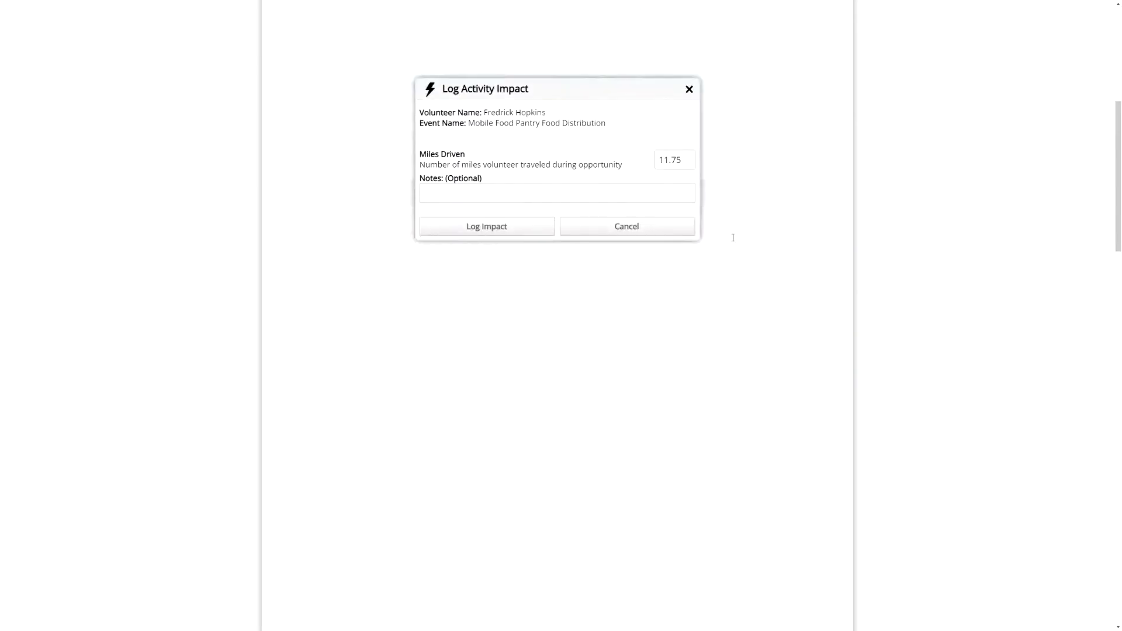
pyautogui.click(639, 196)
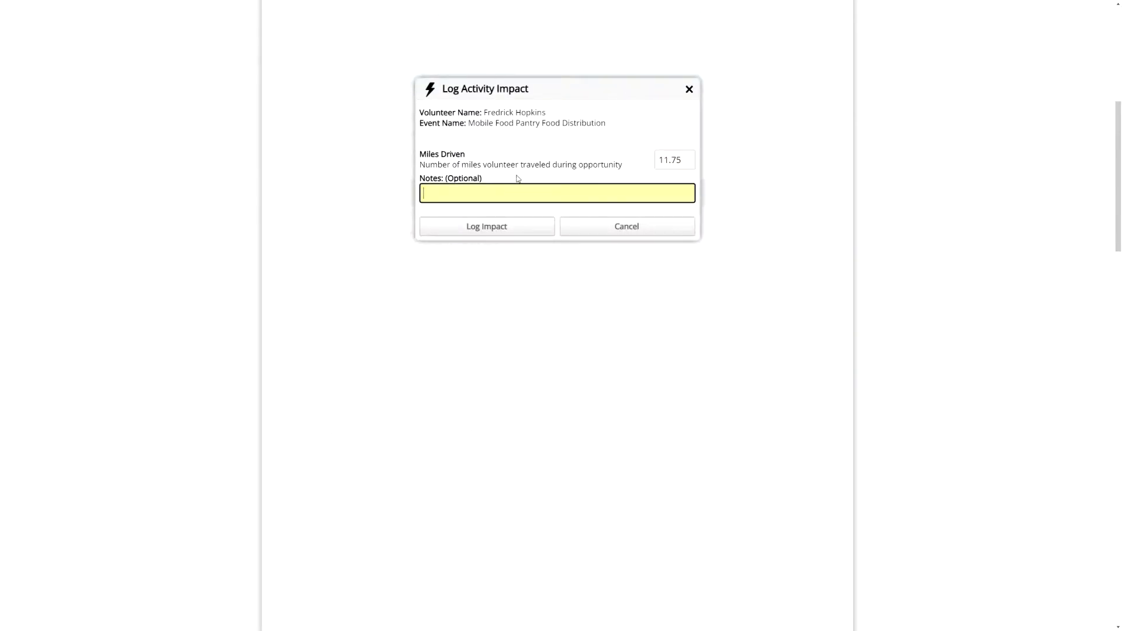
pyautogui.click(626, 227)
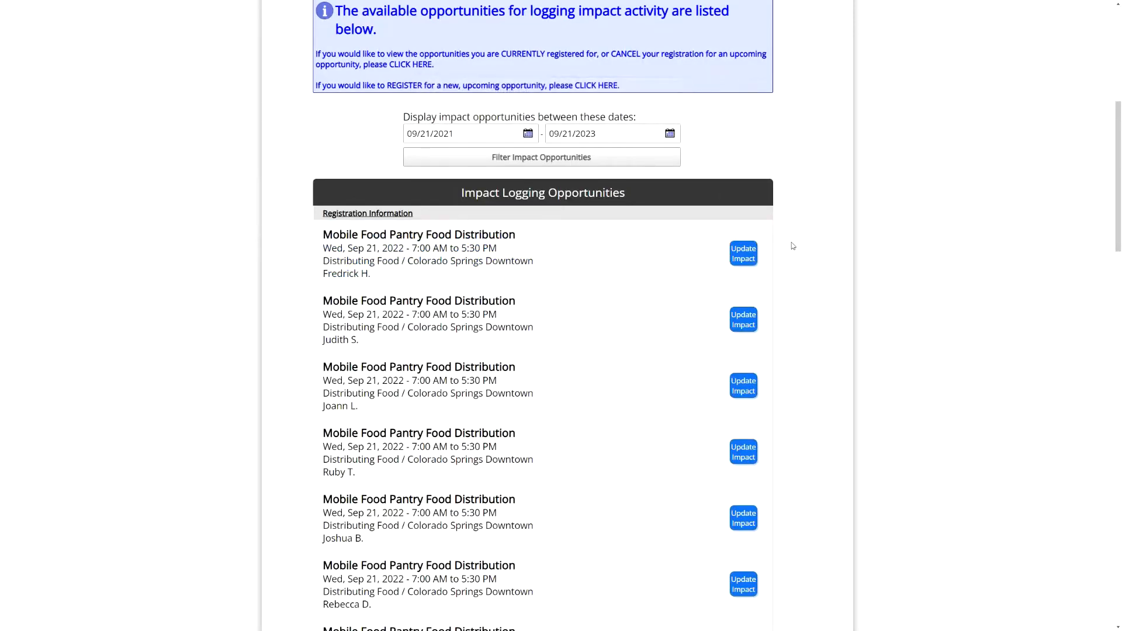
pyautogui.scroll(-10, 792, 245)
pyautogui.click(338, 405)
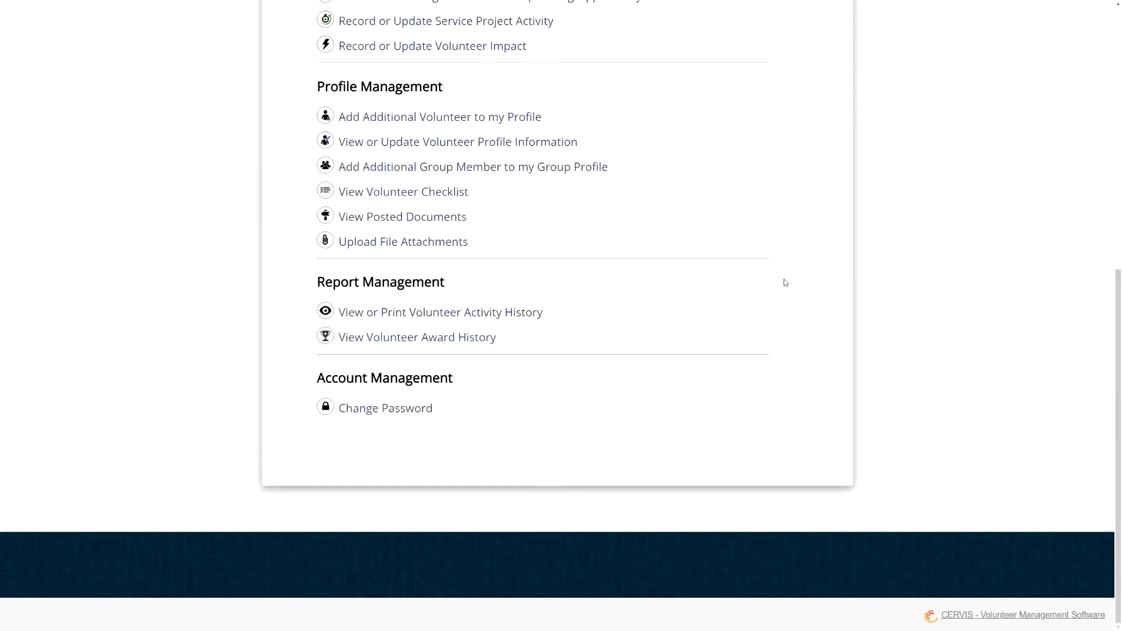
# - Switch to the Administrator access level from the account menu
pyautogui.scroll(10, 783, 278)
pyautogui.click(755, 192)
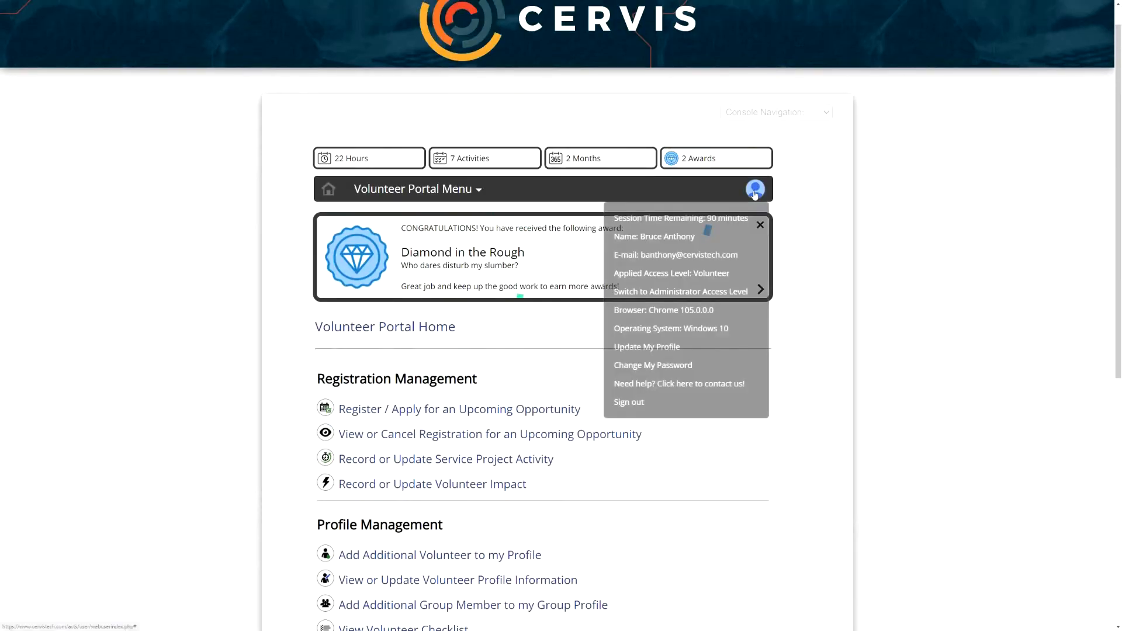
pyautogui.click(702, 296)
# - Launch the Sign-in Console / Kiosk in Sign-in Mode
pyautogui.scroll(-4, 702, 296)
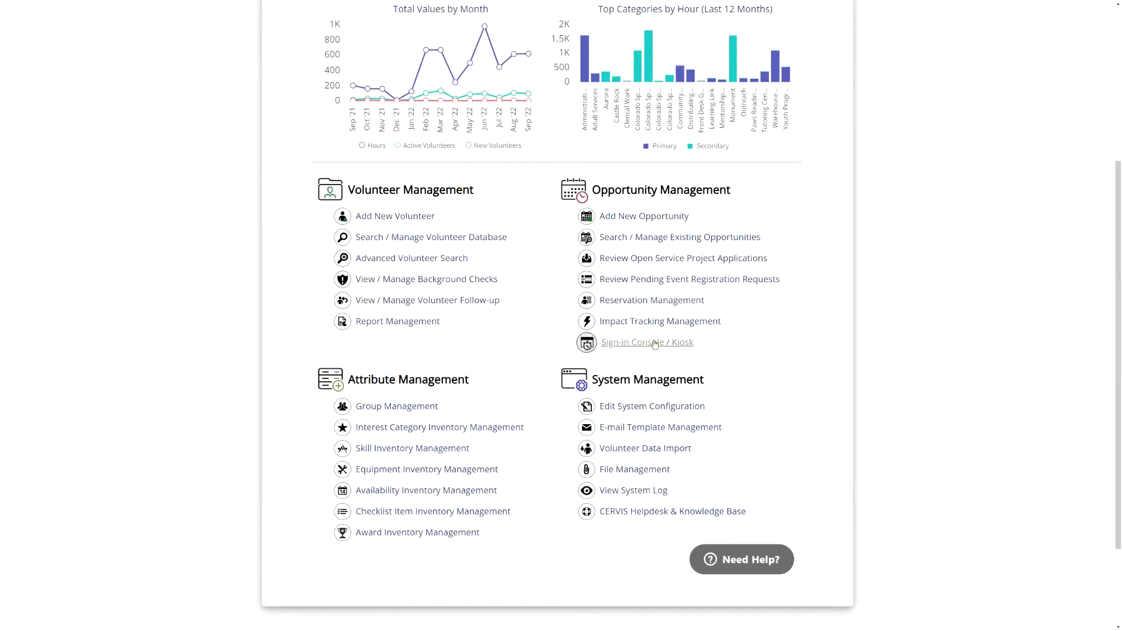
pyautogui.click(655, 344)
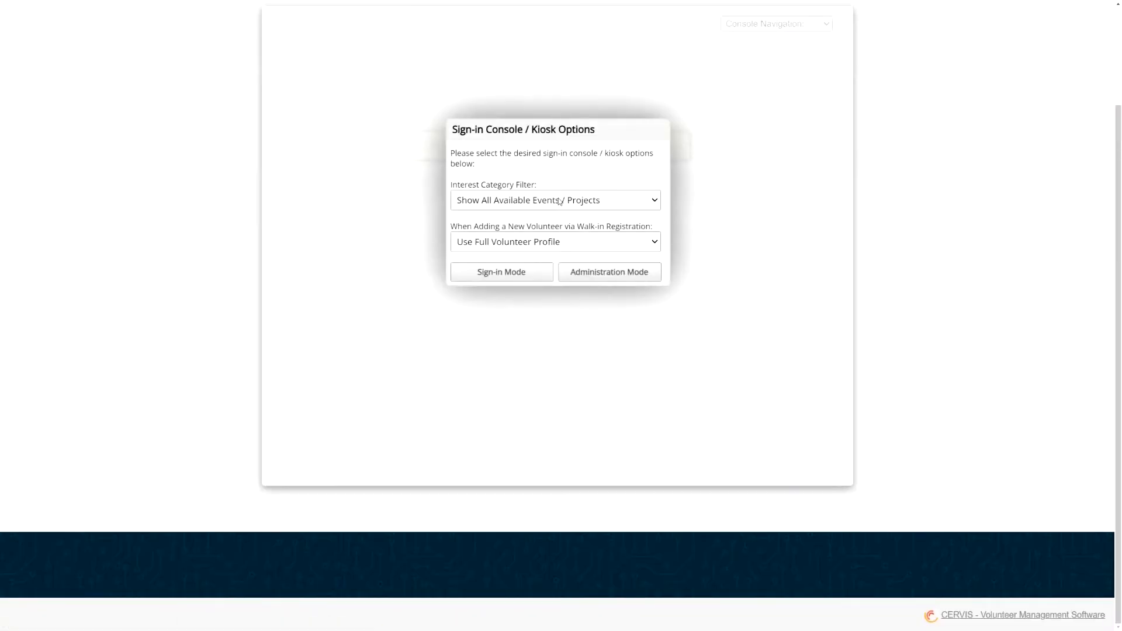
pyautogui.click(523, 272)
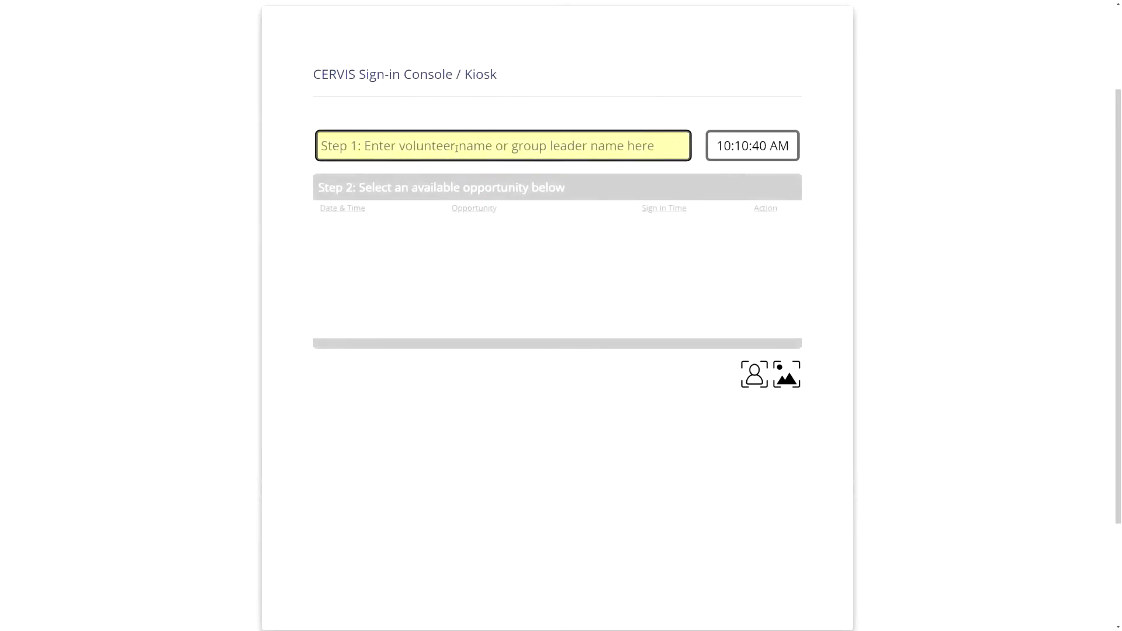
# - Select the volunteer, answer the symptoms and travel questions (travel: No) and accept the terms
pyautogui.write('Bruce')
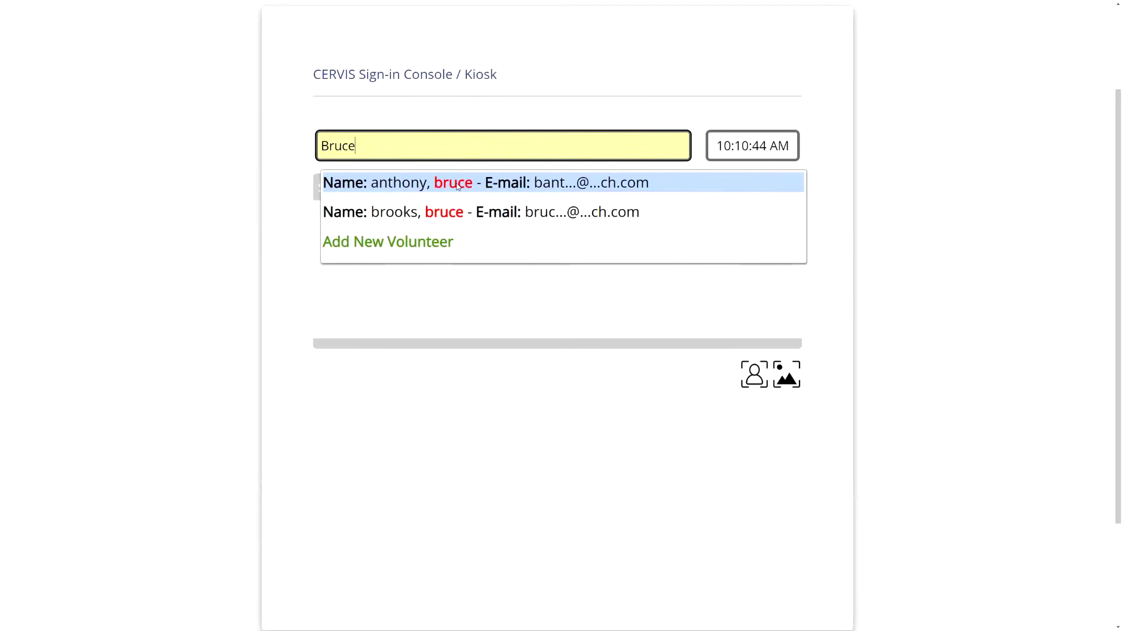
pyautogui.click(457, 185)
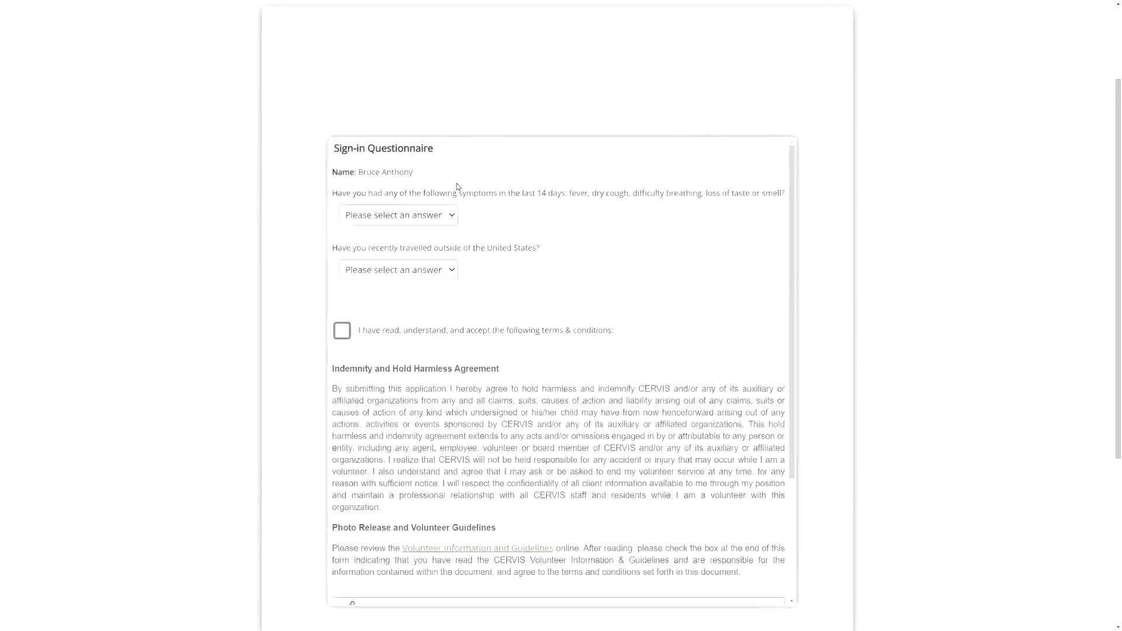
pyautogui.click(391, 215)
pyautogui.click(375, 269)
pyautogui.click(381, 310)
pyautogui.click(395, 330)
# - Sign with the volunteer's name, enter their last four phone digits, and submit the questionnaire
pyautogui.scroll(-3, 444, 352)
pyautogui.click(382, 443)
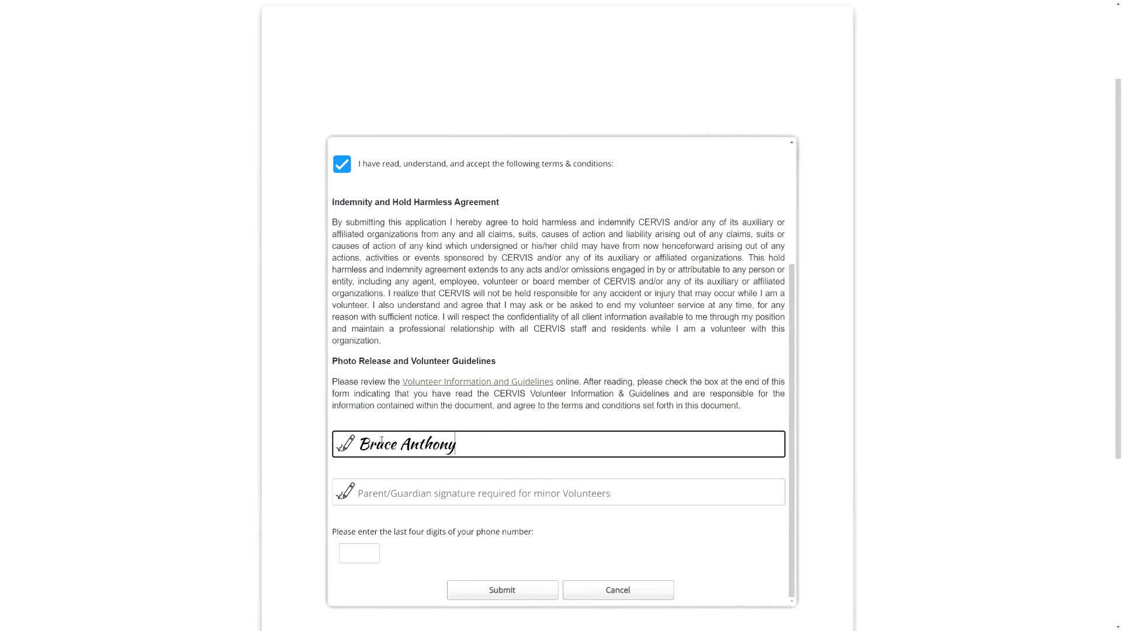
pyautogui.scroll(-3, 477, 436)
pyautogui.click(361, 463)
pyautogui.write('3601')
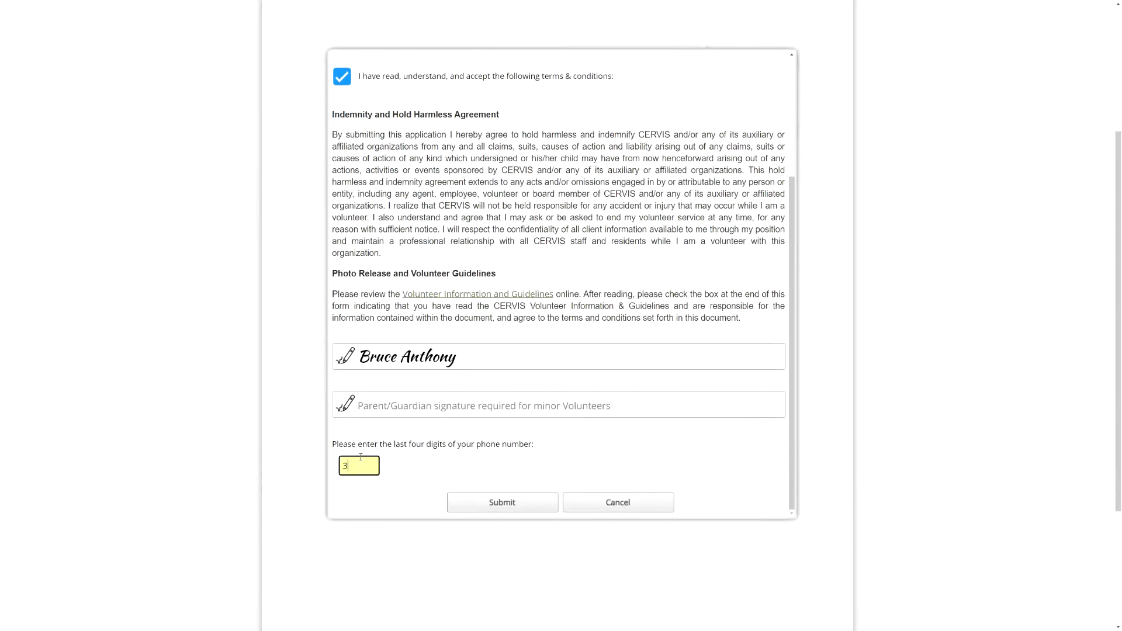
pyautogui.click(502, 510)
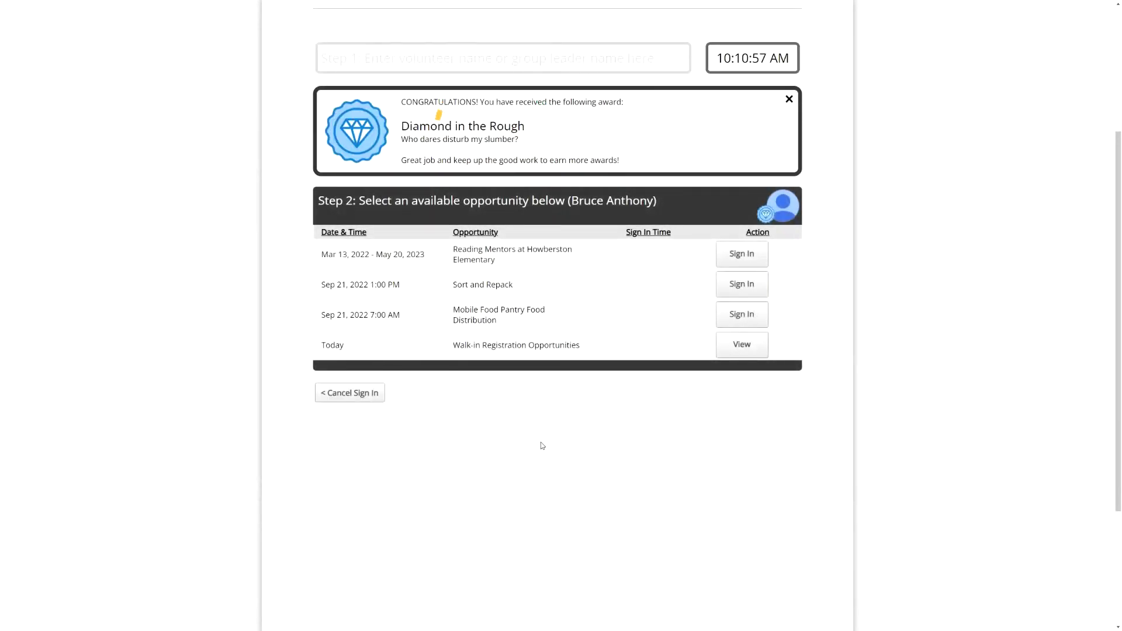
# - Sign the volunteer in to Mobile Food Pantry Food Distribution, reselecting them and verifying their phone digits
pyautogui.click(751, 316)
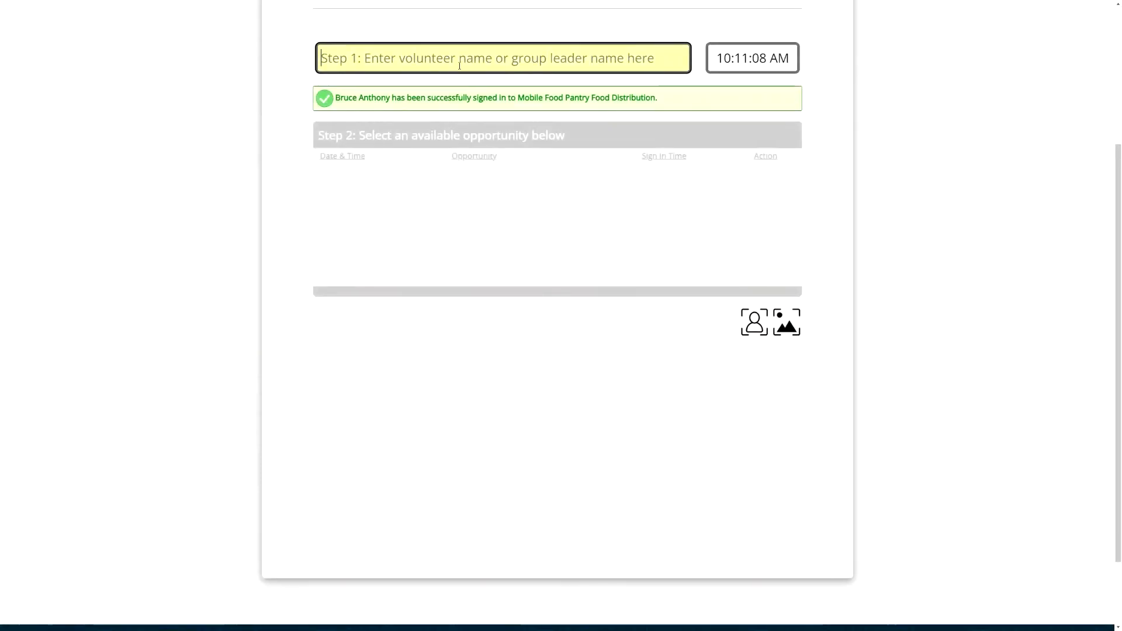
pyautogui.write('Bruce')
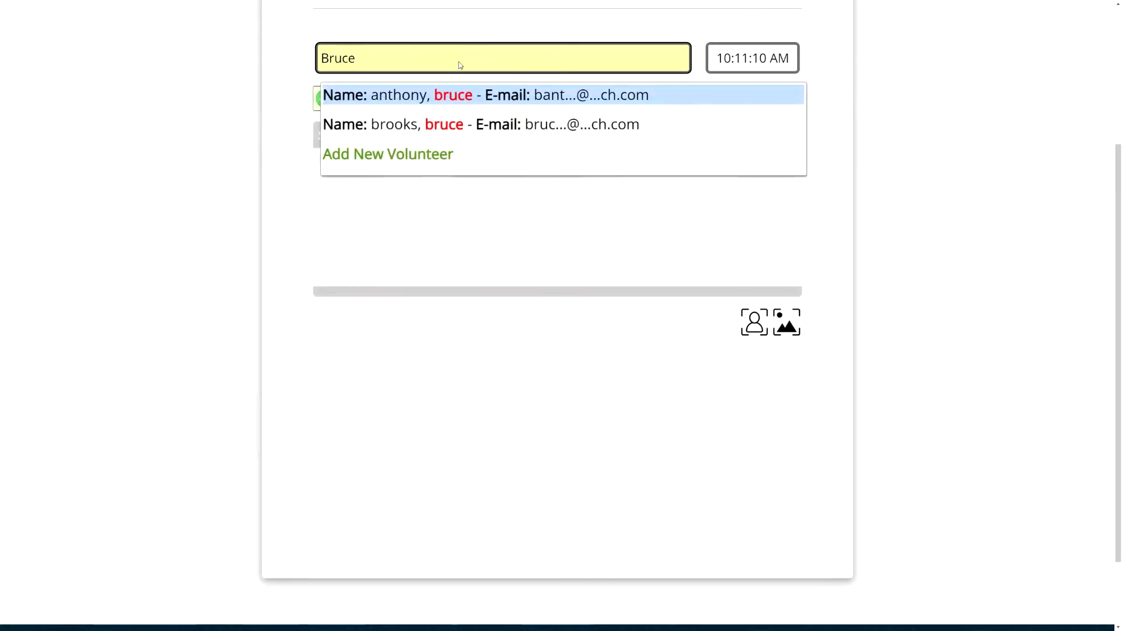
pyautogui.click(451, 97)
pyautogui.write('1234')
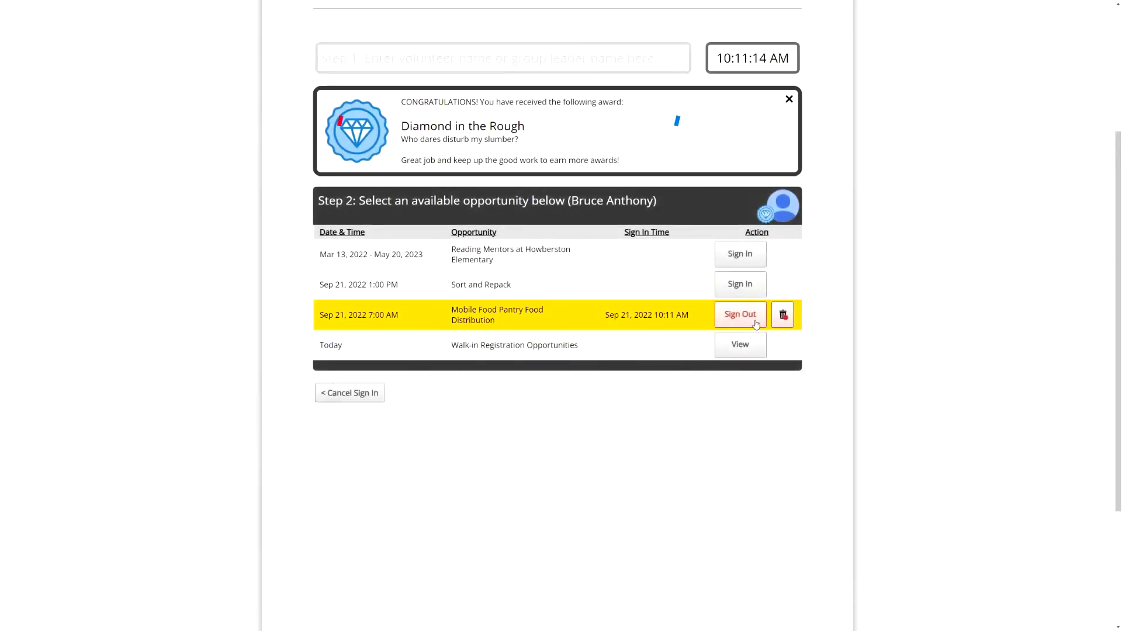
pyautogui.moveTo(496, 321); pyautogui.dragTo(451, 310)
pyautogui.click(730, 107)
# - Sign the volunteer out, logging 10.5 miles driven
pyautogui.click(743, 319)
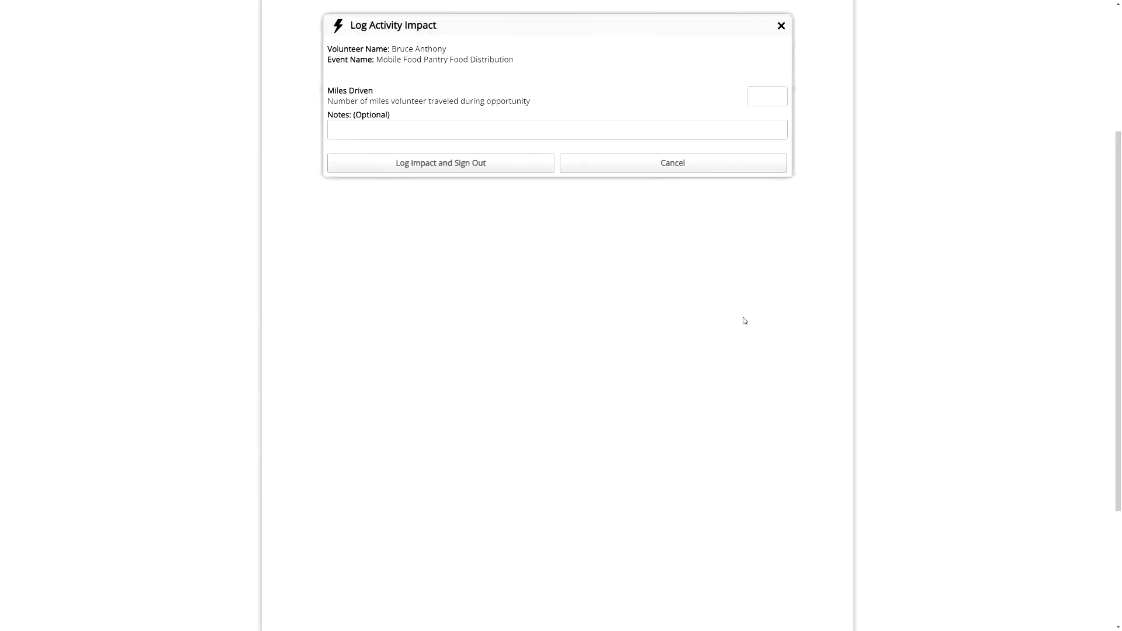
pyautogui.scroll(2, 837, 268)
pyautogui.click(765, 177)
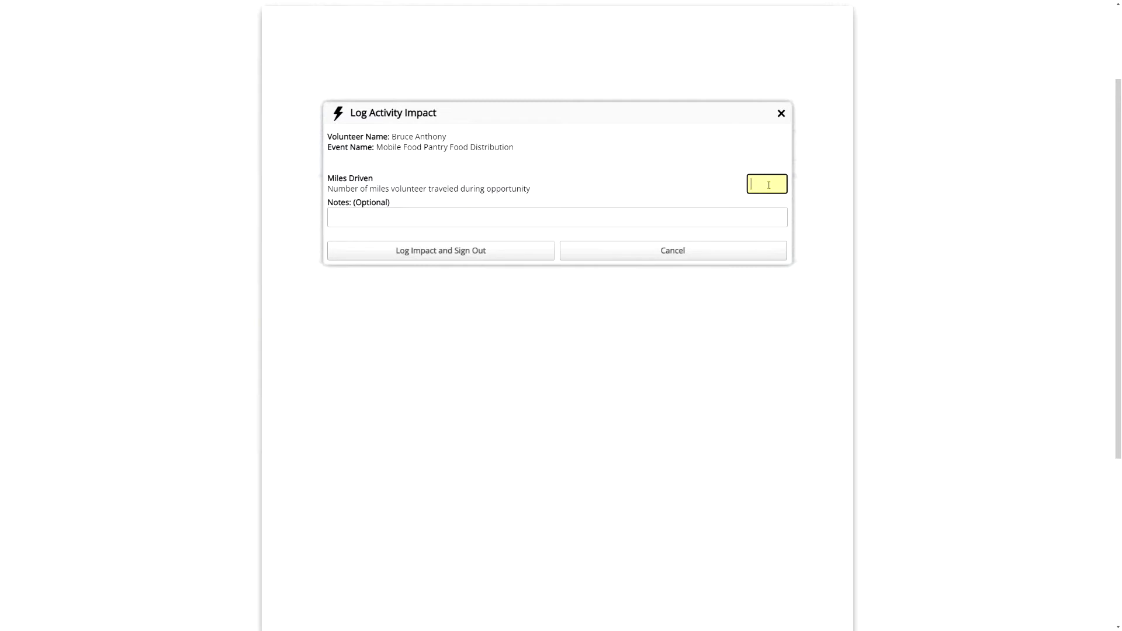
pyautogui.click(468, 216)
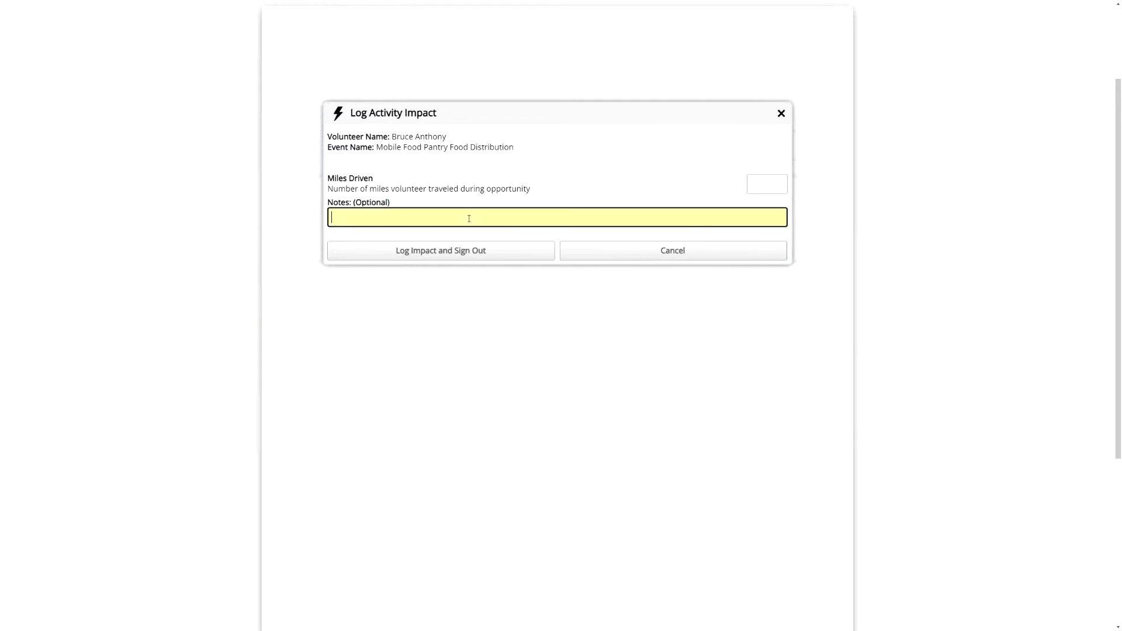
pyautogui.click(768, 185)
pyautogui.write('10.5')
pyautogui.click(434, 255)
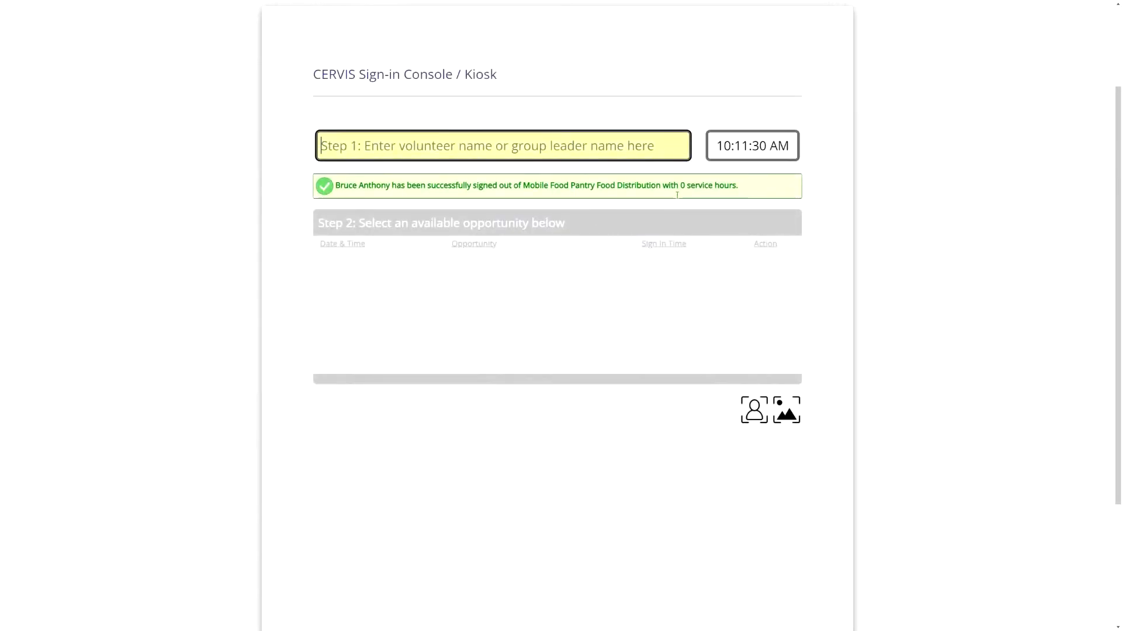
# - Highlight the 0 service hours in the sign-out confirmation message
pyautogui.moveTo(675, 185); pyautogui.dragTo(749, 185)
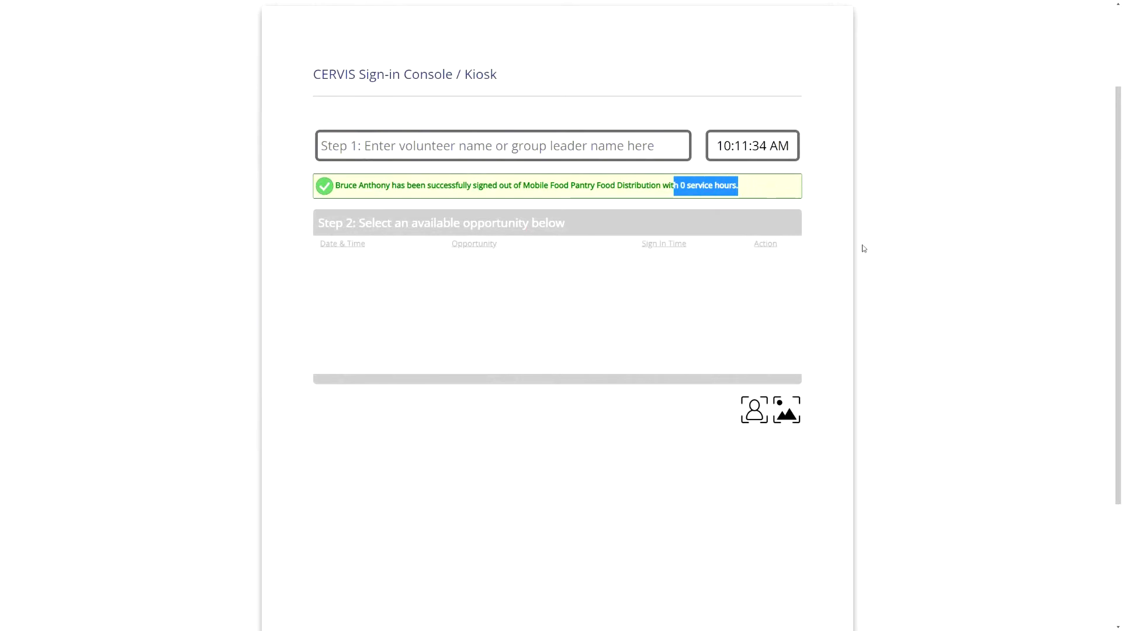
pyautogui.click(835, 192)
pyautogui.click(759, 187)
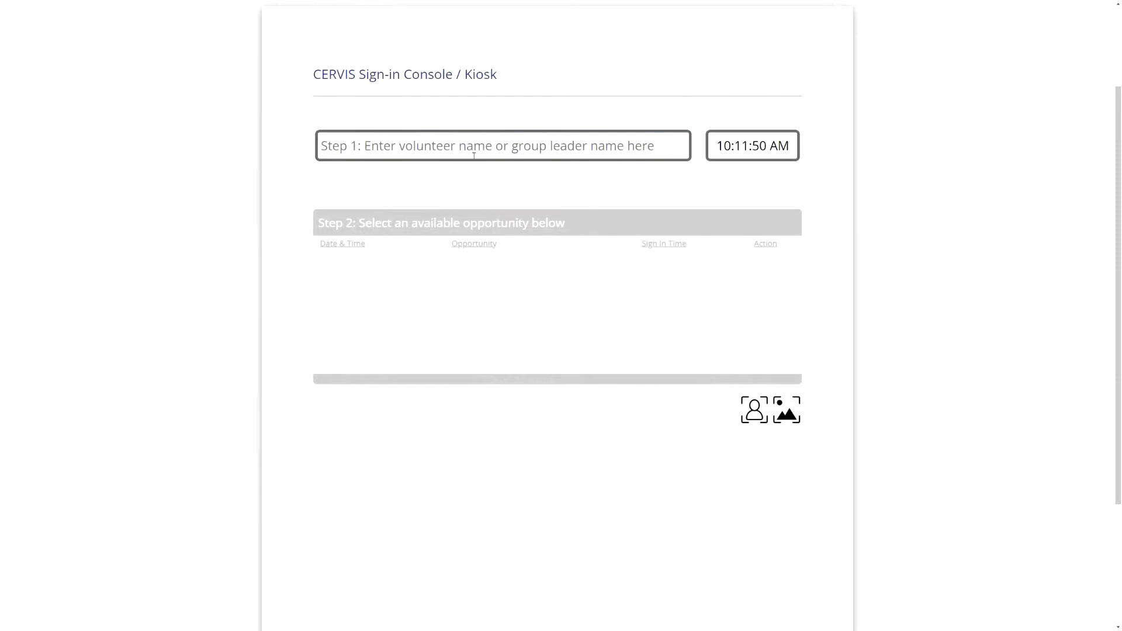
# - Close the Sign-in Console by entering Exit in the Step 1 name field
pyautogui.click(454, 145)
pyautogui.write('Exit')
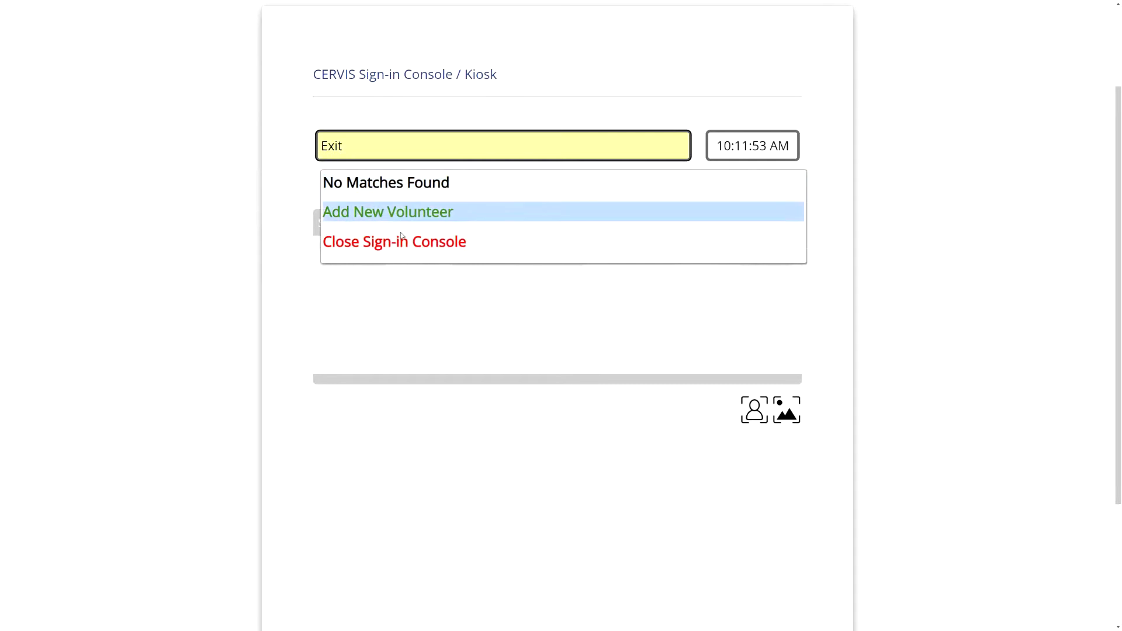
pyautogui.click(398, 240)
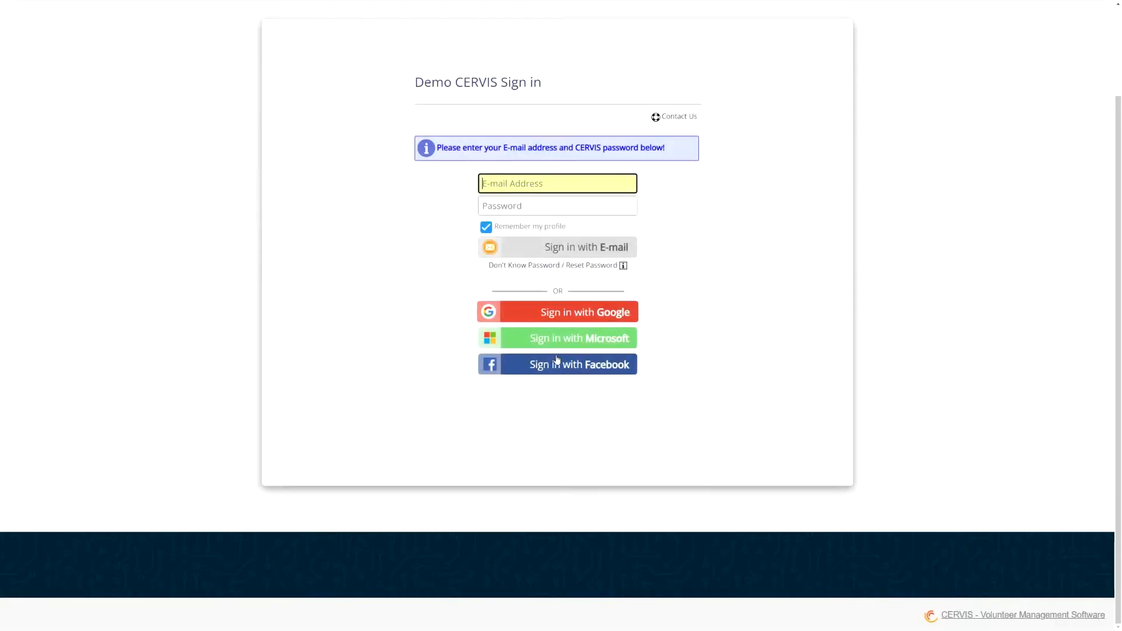
# - Sign back in with Google to load the administrator Main Dashboard
pyautogui.click(578, 311)
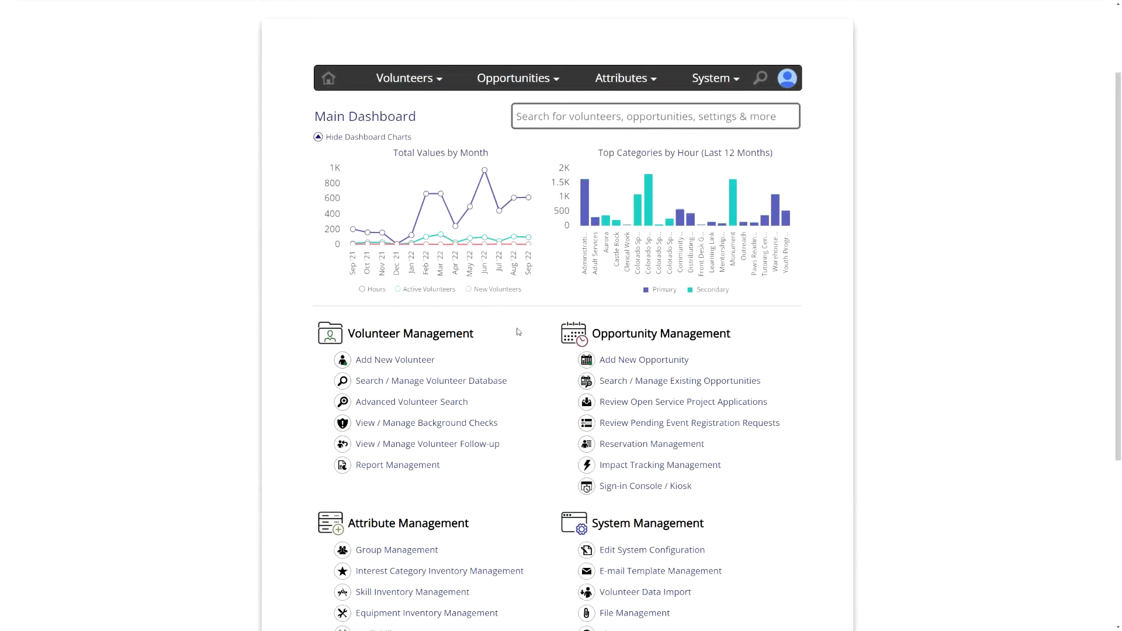
# - Open Sort and Repack's registered volunteers and bring up Log Volunteer Impact for one volunteer
pyautogui.click(714, 381)
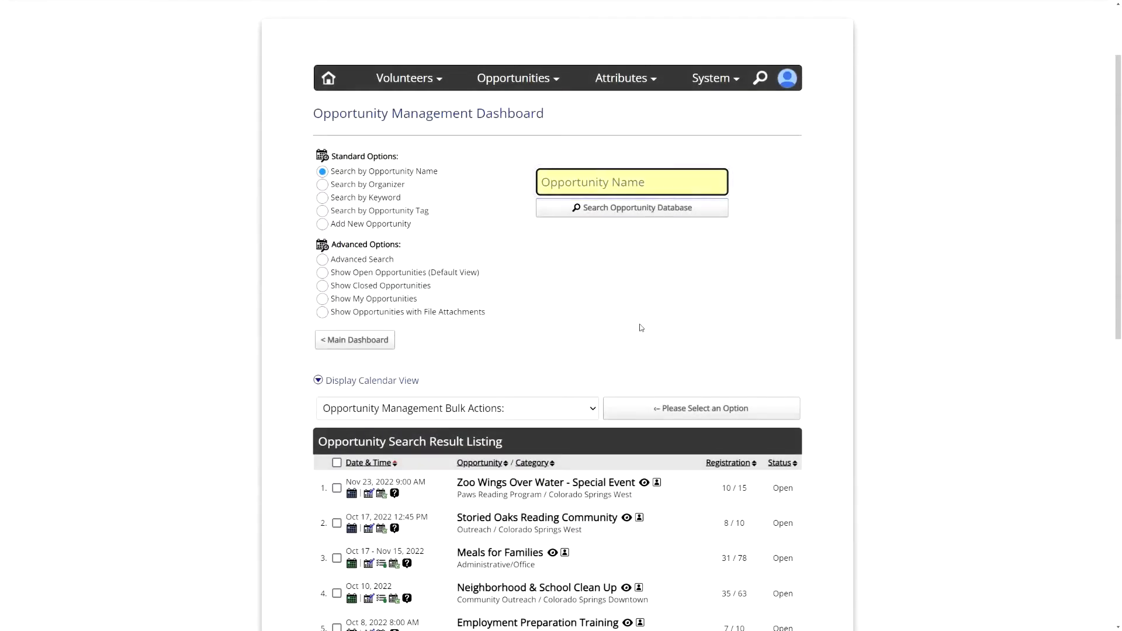
pyautogui.scroll(-4, 641, 328)
pyautogui.scroll(-3, 584, 304)
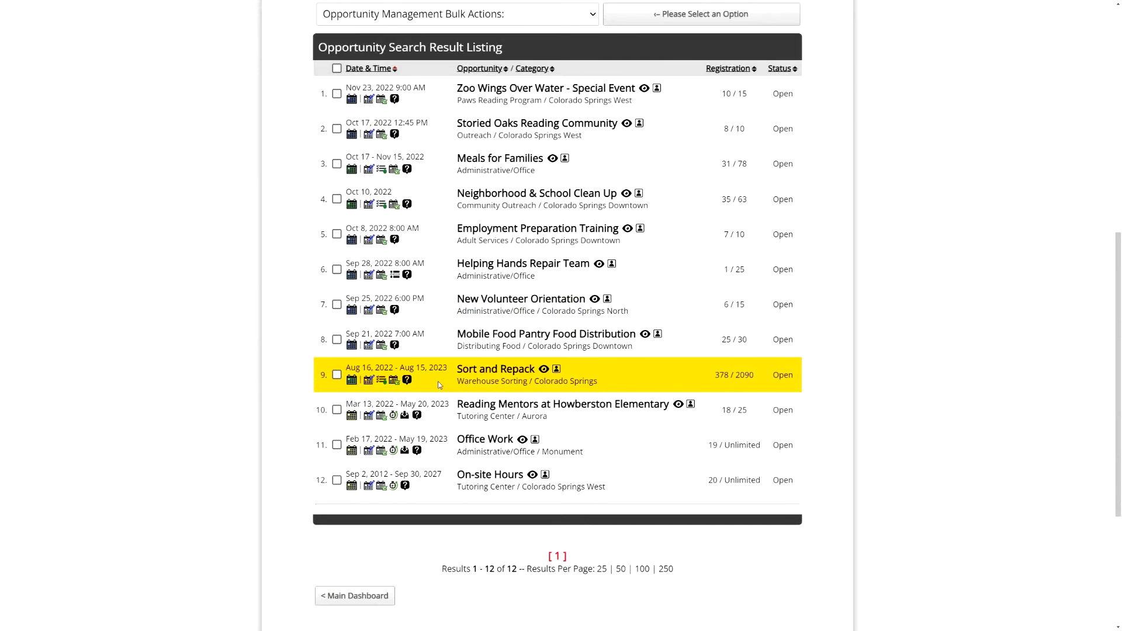
pyautogui.click(394, 380)
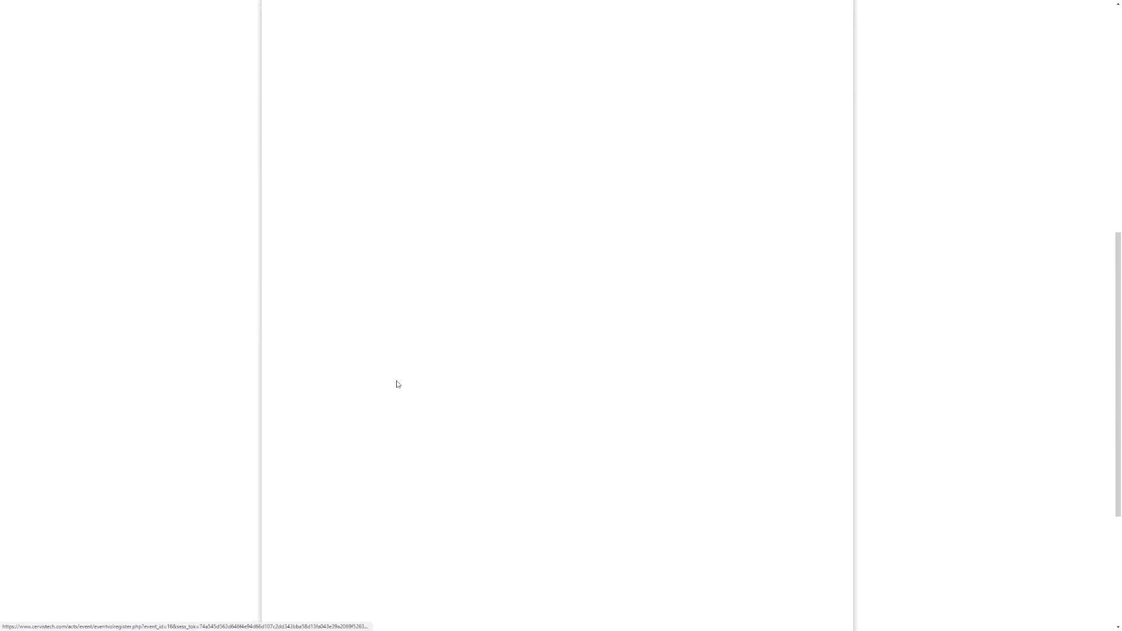
pyautogui.moveTo(793, 190)
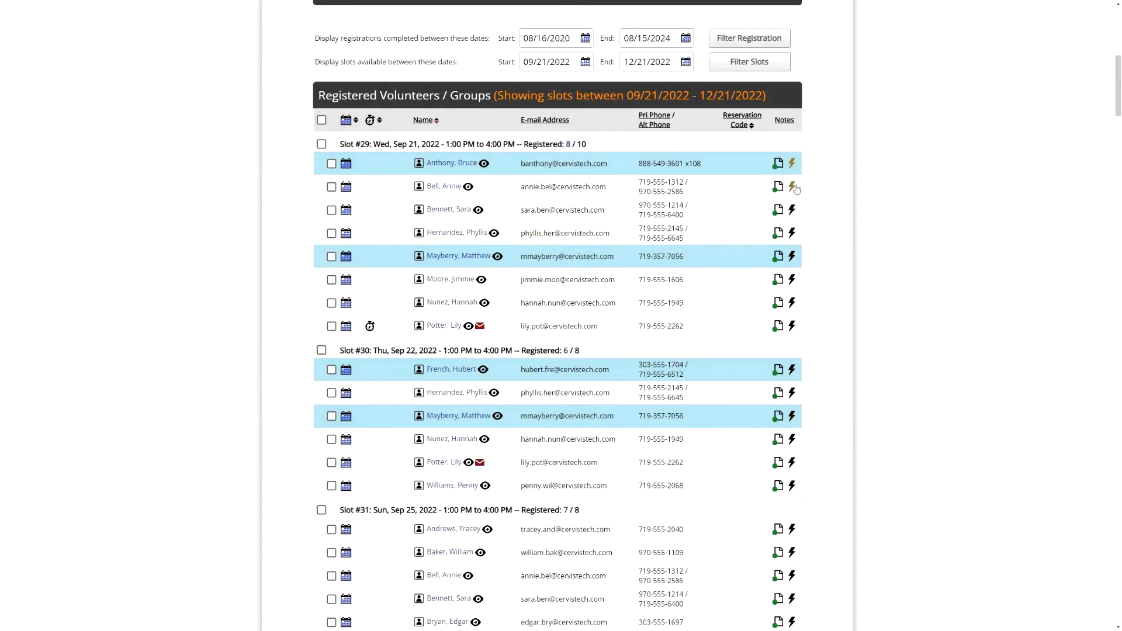
pyautogui.moveTo(796, 240)
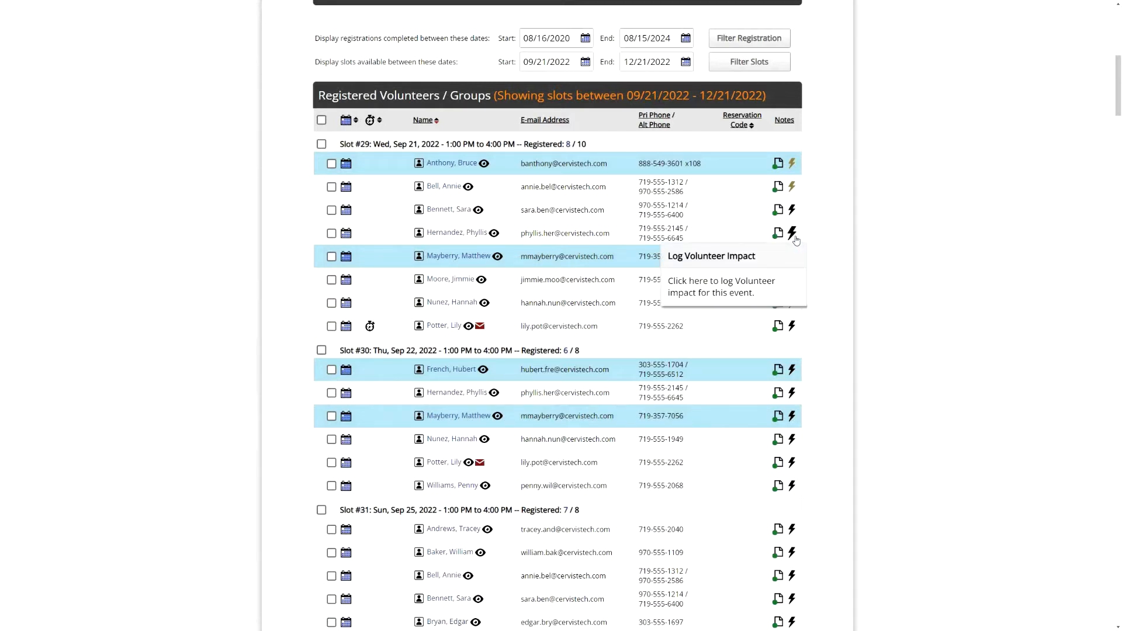
pyautogui.click(792, 186)
# - Inspect the 145.00 pounds sorted value and Shift Total note, then cancel the impact form unsaved
pyautogui.click(707, 82)
pyautogui.doubleClick(707, 82)
pyautogui.scroll(2, 887, 165)
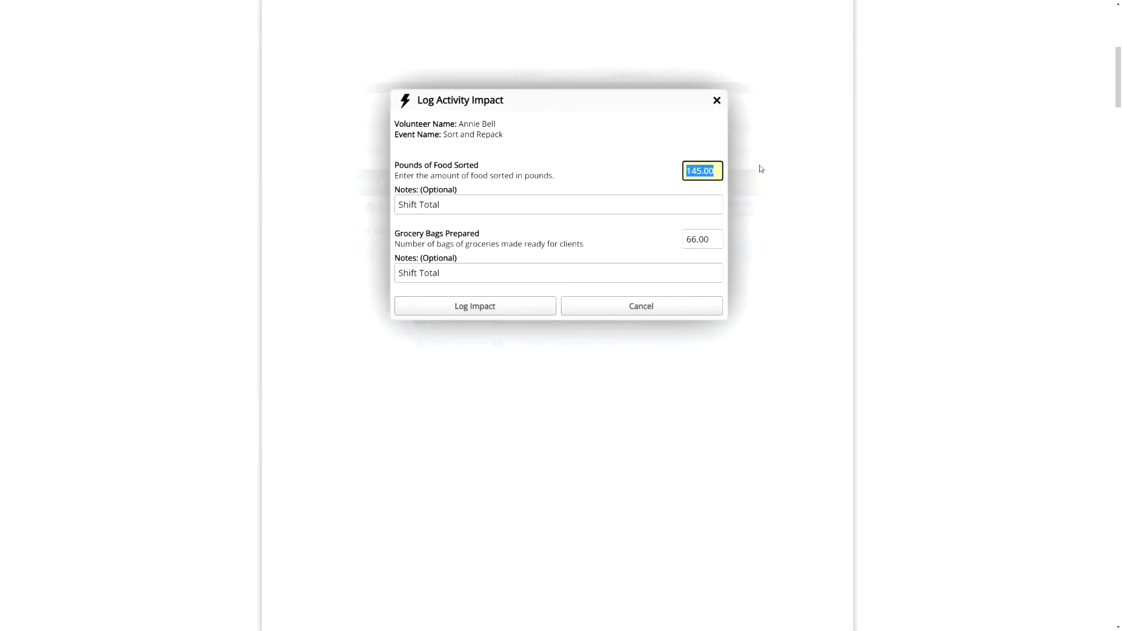
pyautogui.click(489, 204)
pyautogui.moveTo(429, 205); pyautogui.dragTo(397, 206)
pyautogui.click(485, 205)
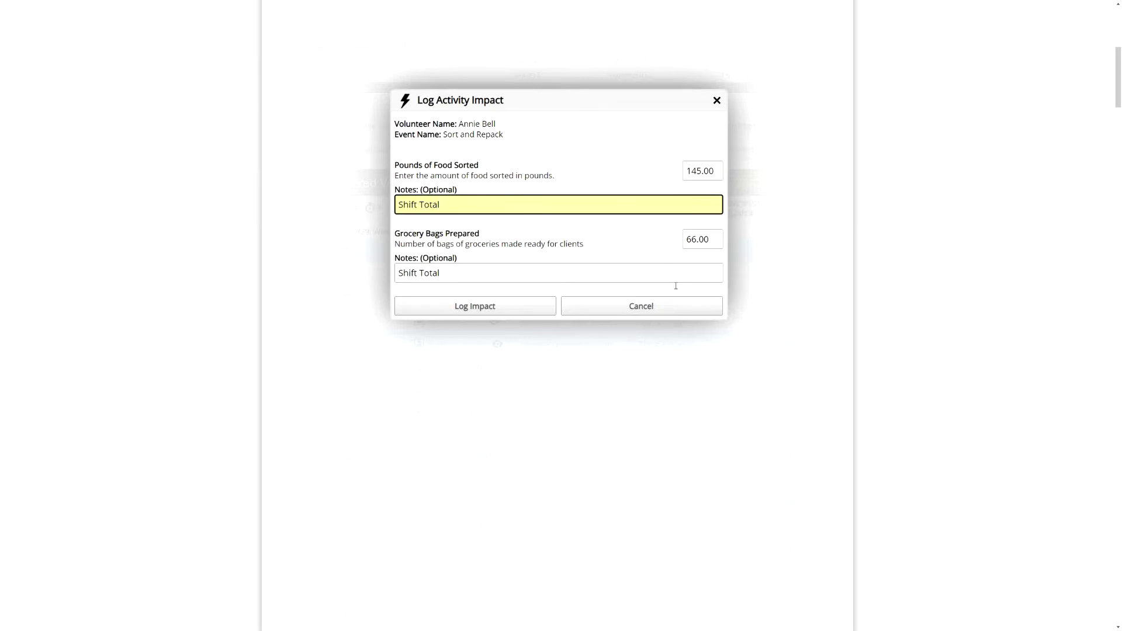
pyautogui.moveTo(506, 133); pyautogui.dragTo(465, 124)
pyautogui.click(534, 128)
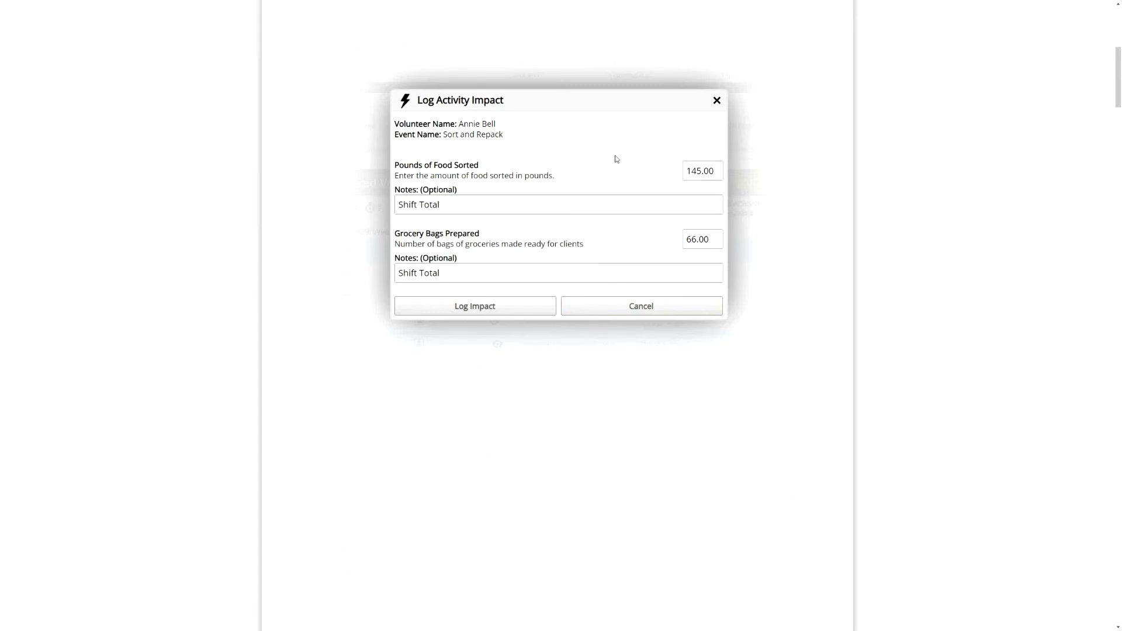
pyautogui.click(659, 308)
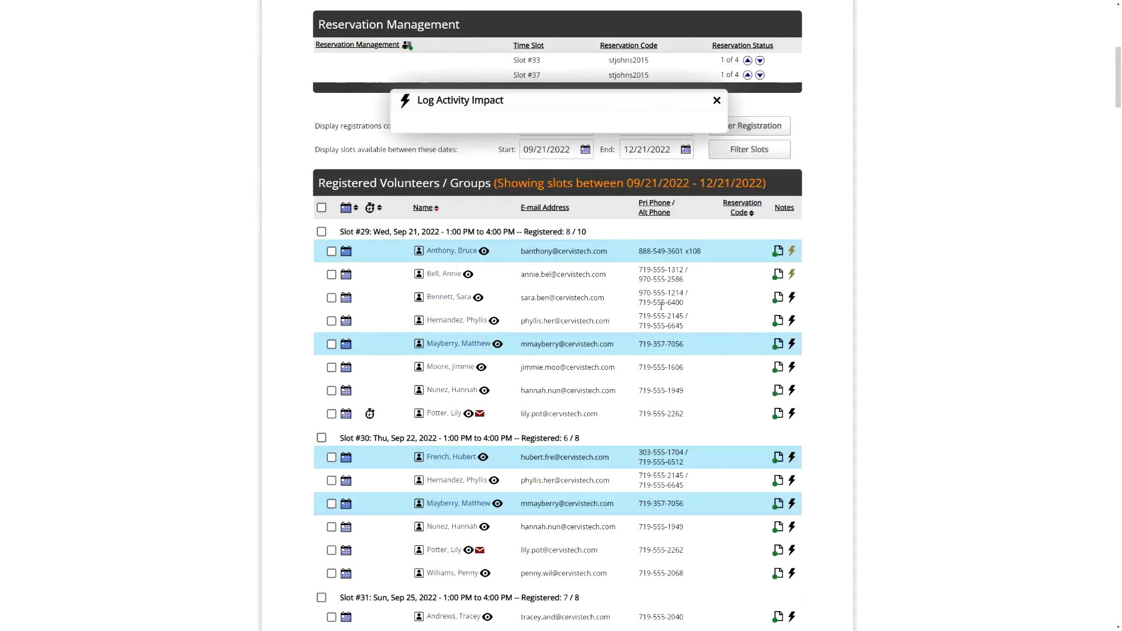
# - Return from the Sort and Repack registrations page to the Main Dashboard
pyautogui.moveTo(368, 232); pyautogui.dragTo(584, 232)
pyautogui.click(558, 229)
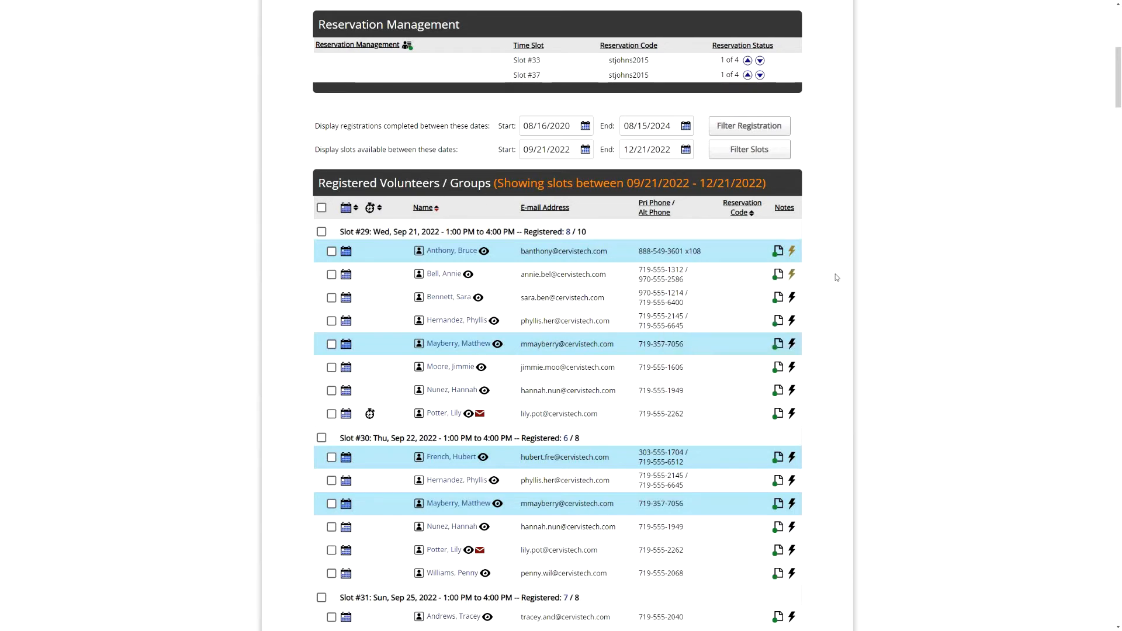
pyautogui.scroll(-20, 828, 293)
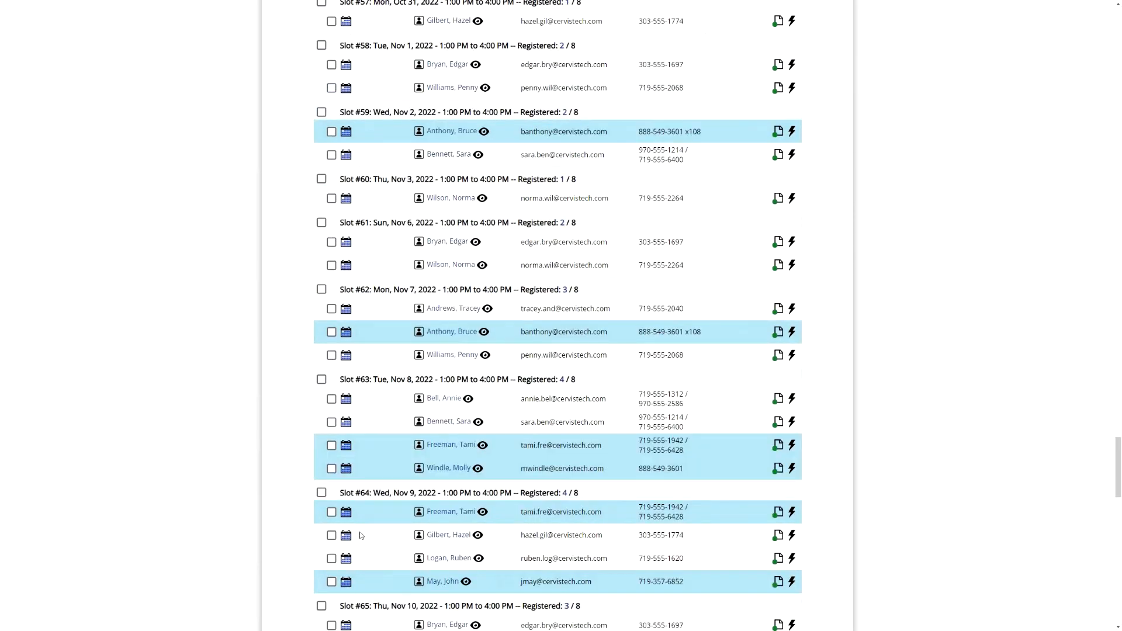
pyautogui.scroll(-20, 374, 527)
pyautogui.click(346, 430)
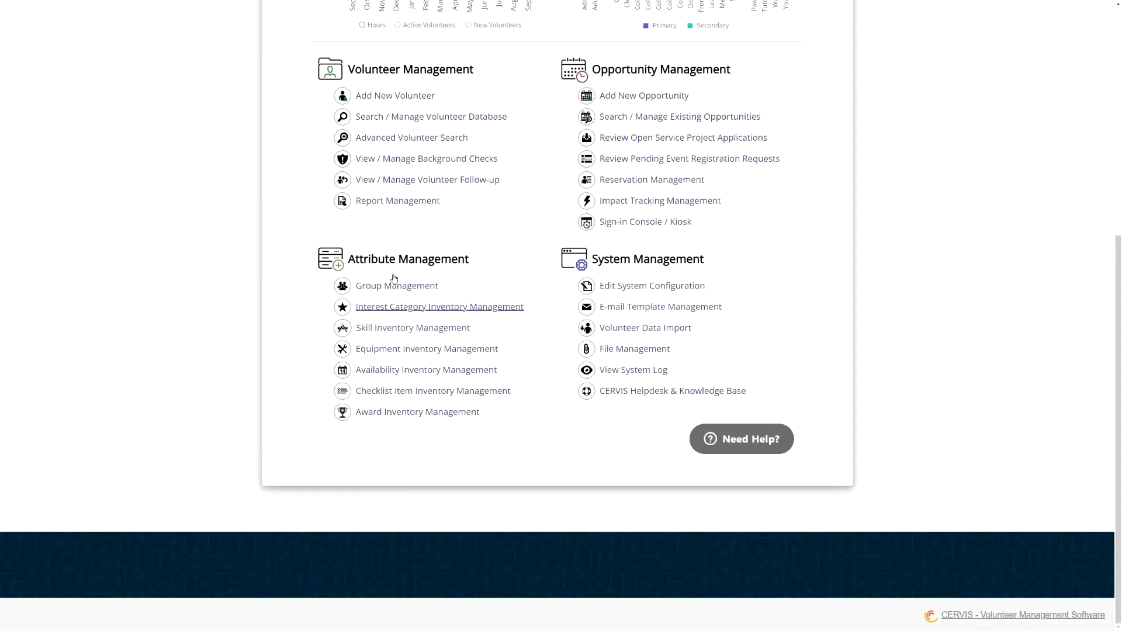
# - Open Award Inventory Management and view the award assignment unit options
pyautogui.moveTo(349, 258); pyautogui.dragTo(462, 261)
pyautogui.click(461, 266)
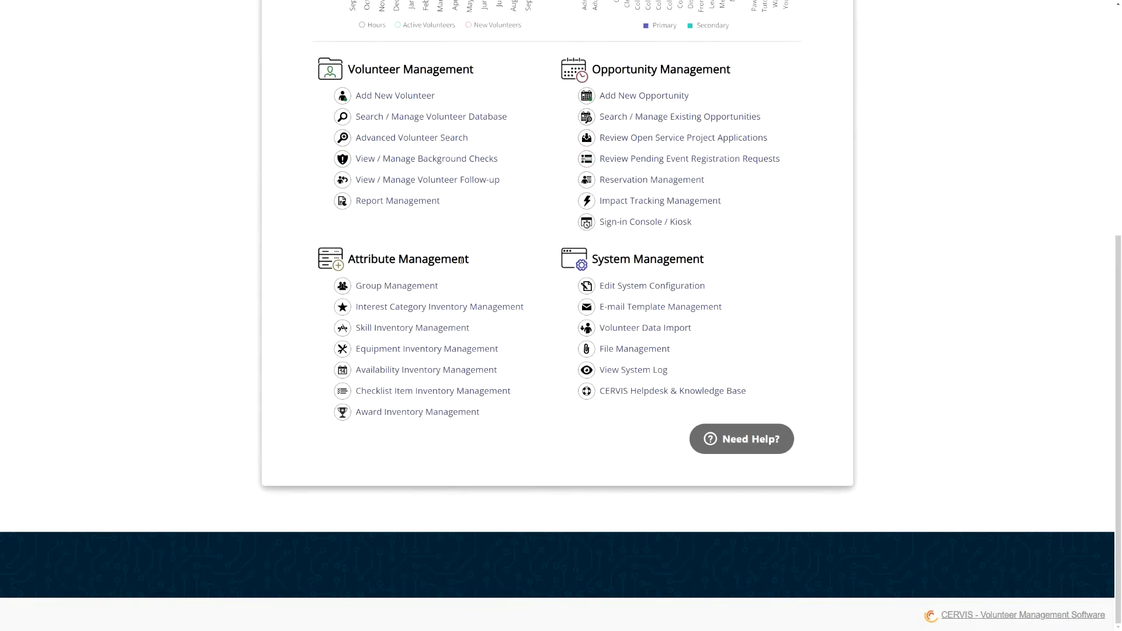
pyautogui.click(426, 412)
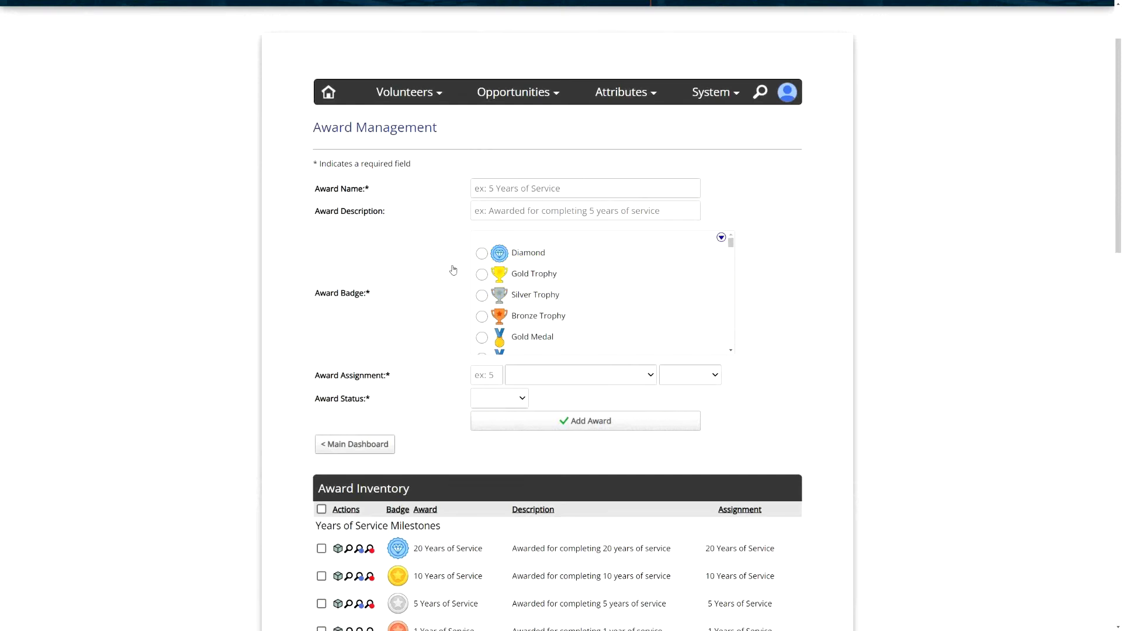
pyautogui.click(532, 375)
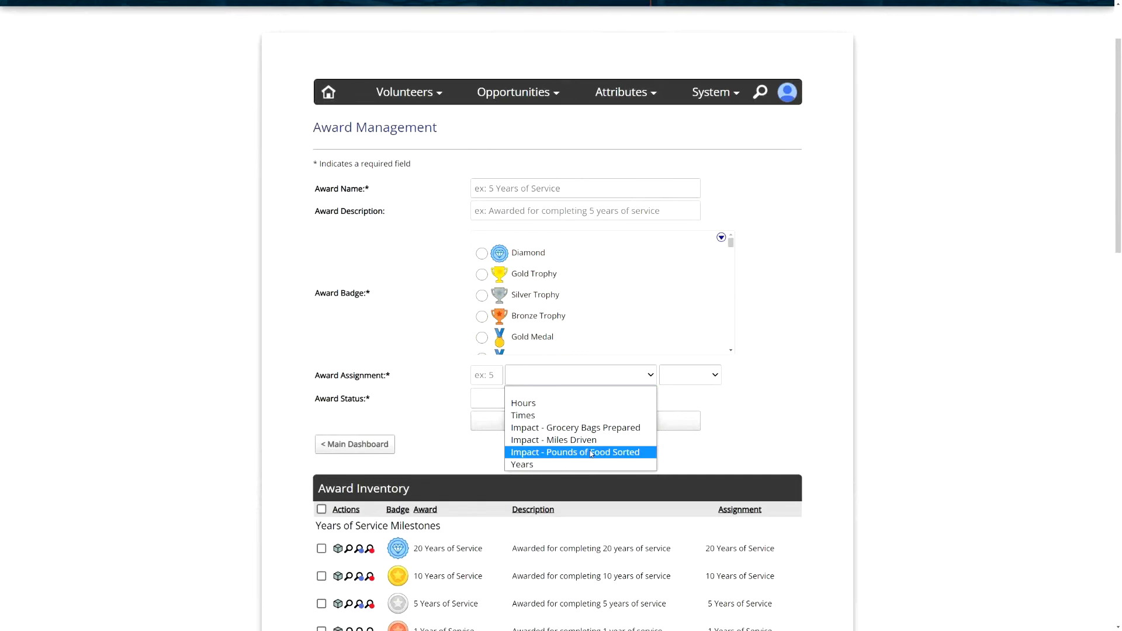
pyautogui.click(430, 320)
# - Tick the Diligent Servant, First Rate Bag Packer and Long Distance Driver awards
pyautogui.scroll(-7, 445, 319)
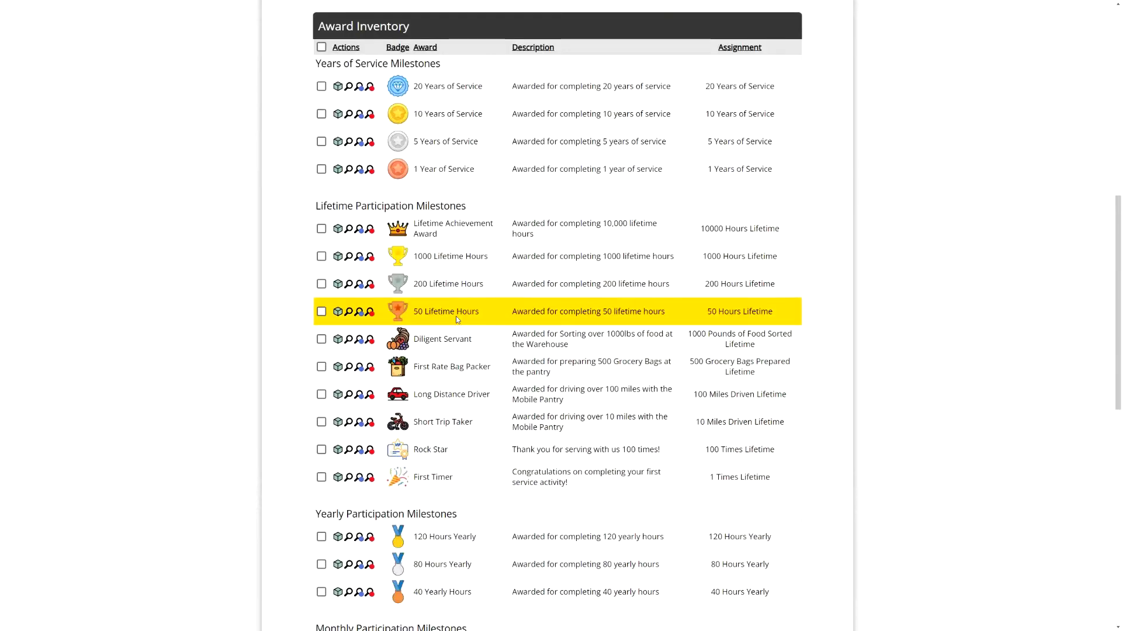
pyautogui.click(767, 330)
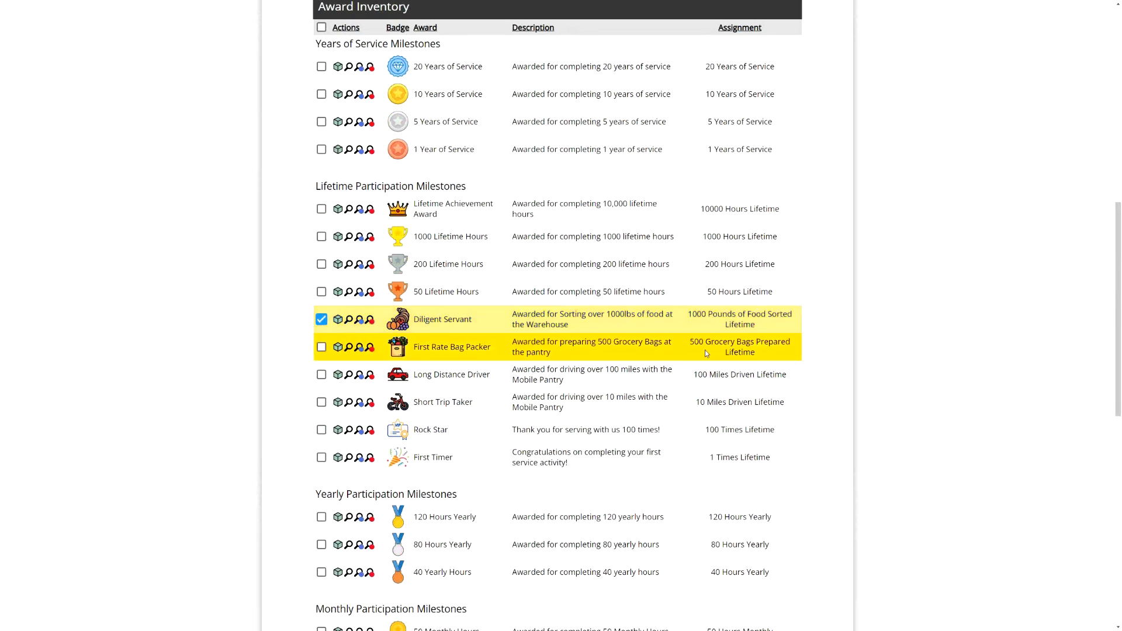
pyautogui.click(743, 345)
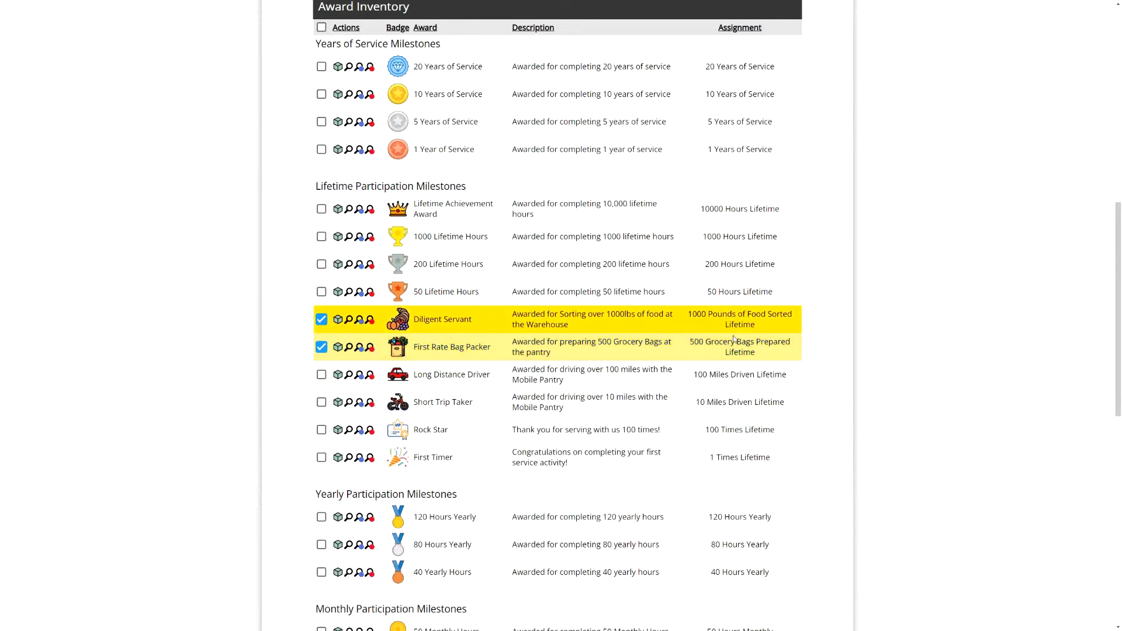
pyautogui.scroll(4, 524, 328)
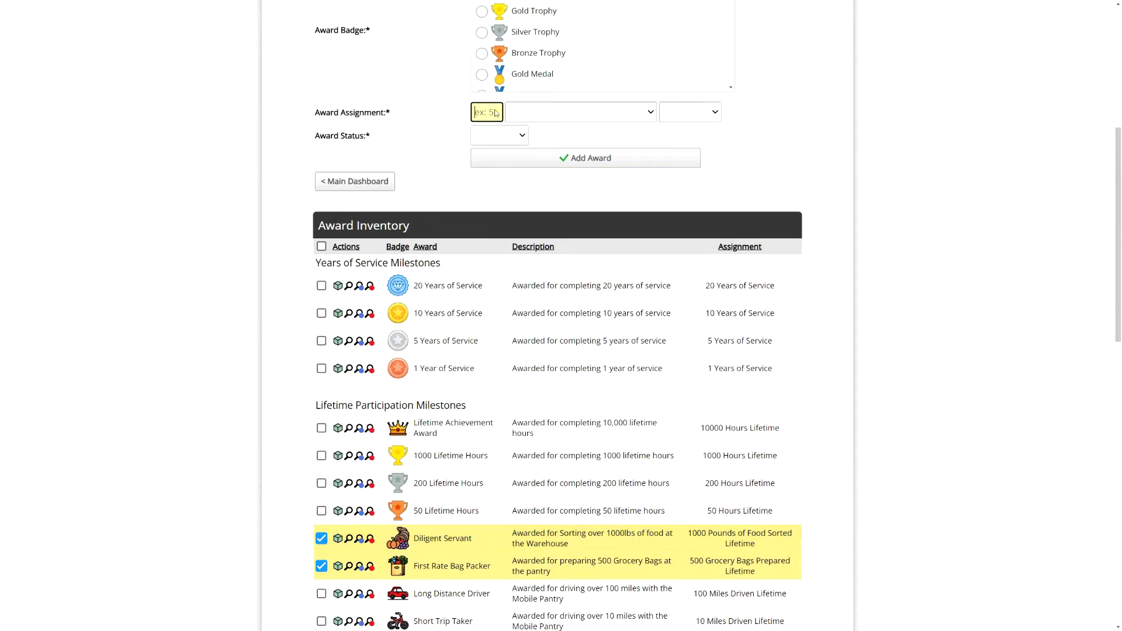
pyautogui.click(555, 107)
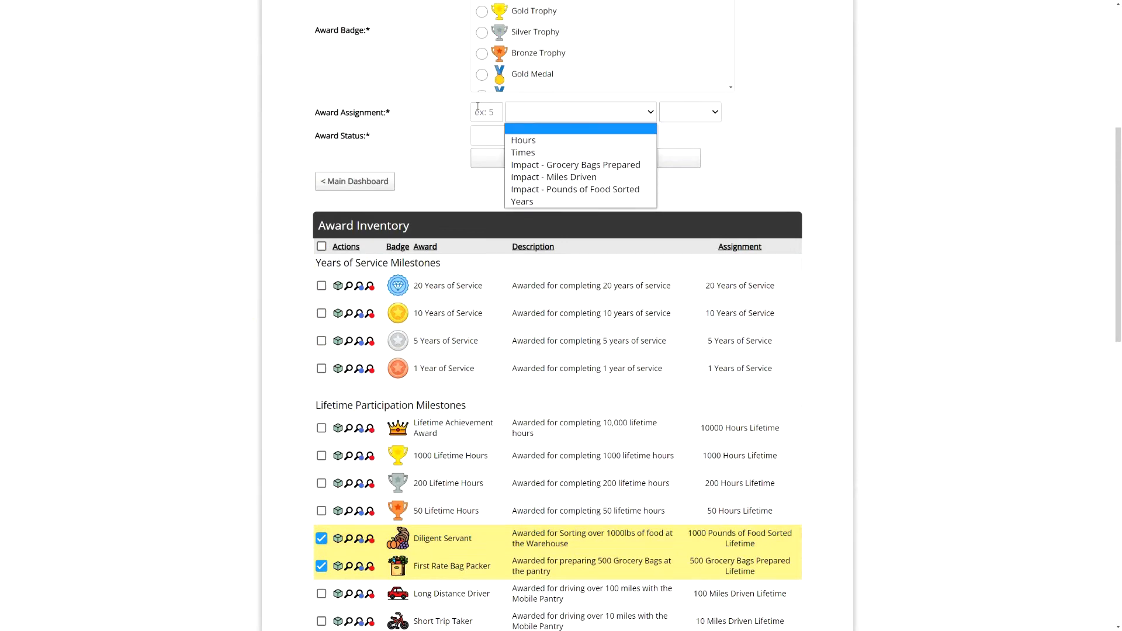
pyautogui.click(430, 117)
pyautogui.scroll(-2, 550, 474)
pyautogui.click(449, 463)
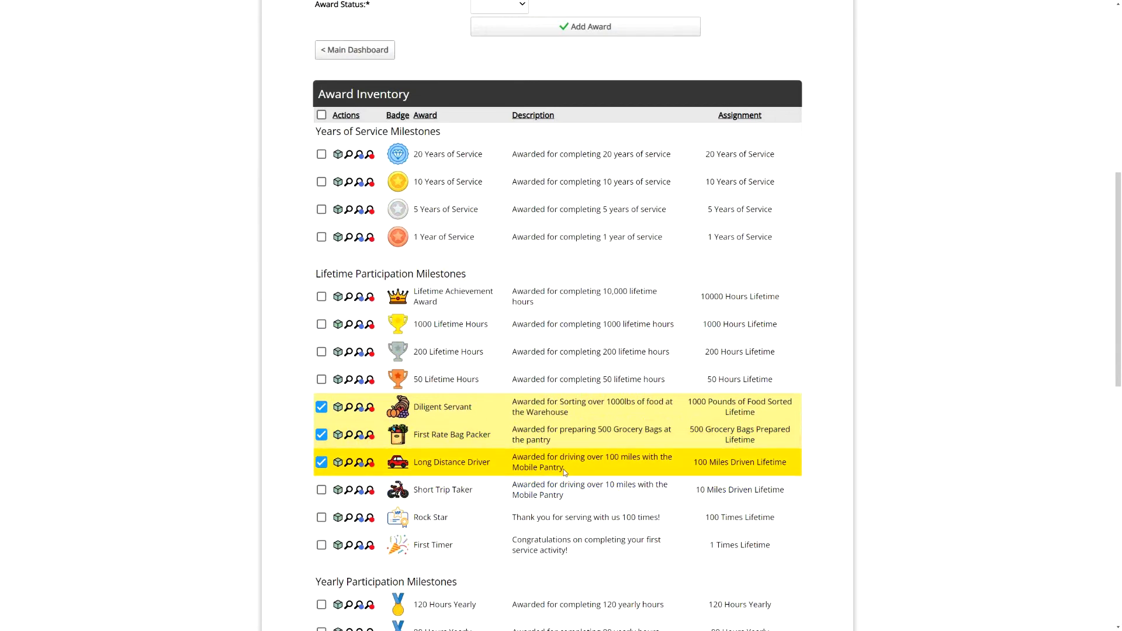
# - Click into the new award's name and description fields, then scroll down the form
pyautogui.scroll(5, 563, 409)
pyautogui.click(496, 102)
pyautogui.click(529, 123)
pyautogui.scroll(-3, 530, 162)
pyautogui.scroll(-3, 530, 162)
pyautogui.scroll(-2, 491, 202)
# - Set the award assignment to 100 Impact - Miles Driven, Lifetime
pyautogui.click(492, 199)
pyautogui.write('100')
pyautogui.click(542, 205)
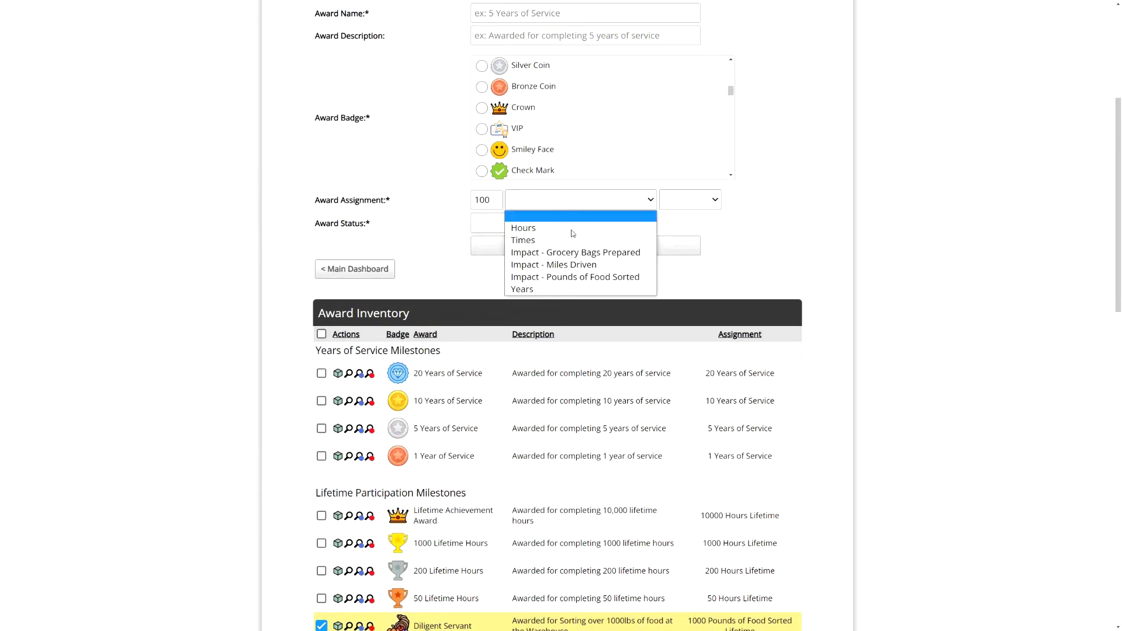
pyautogui.click(572, 263)
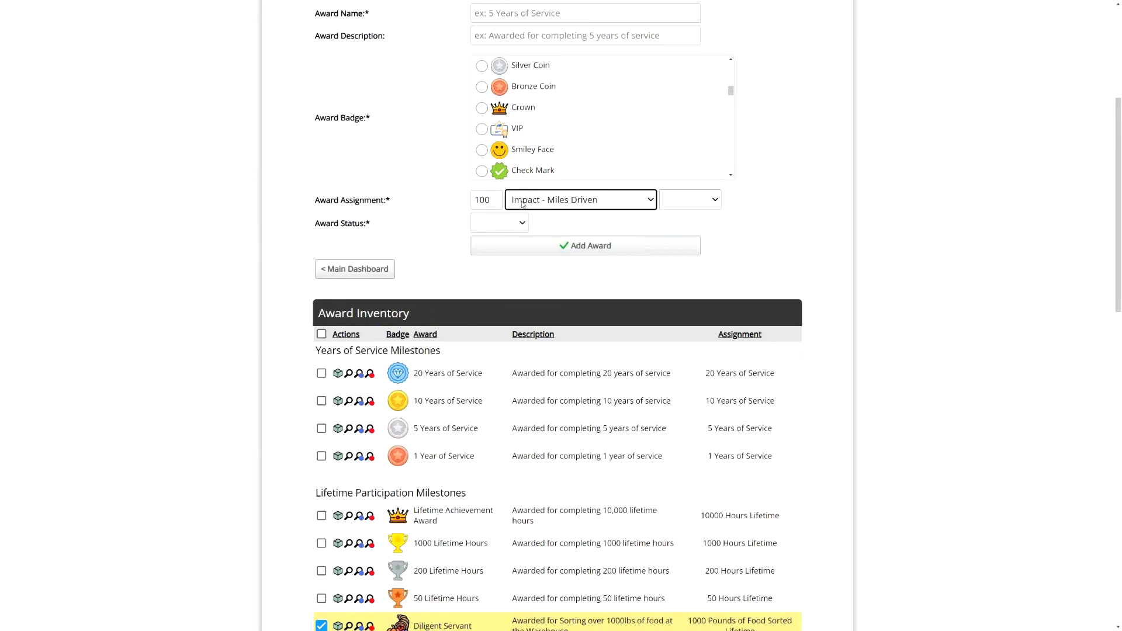
pyautogui.click(704, 199)
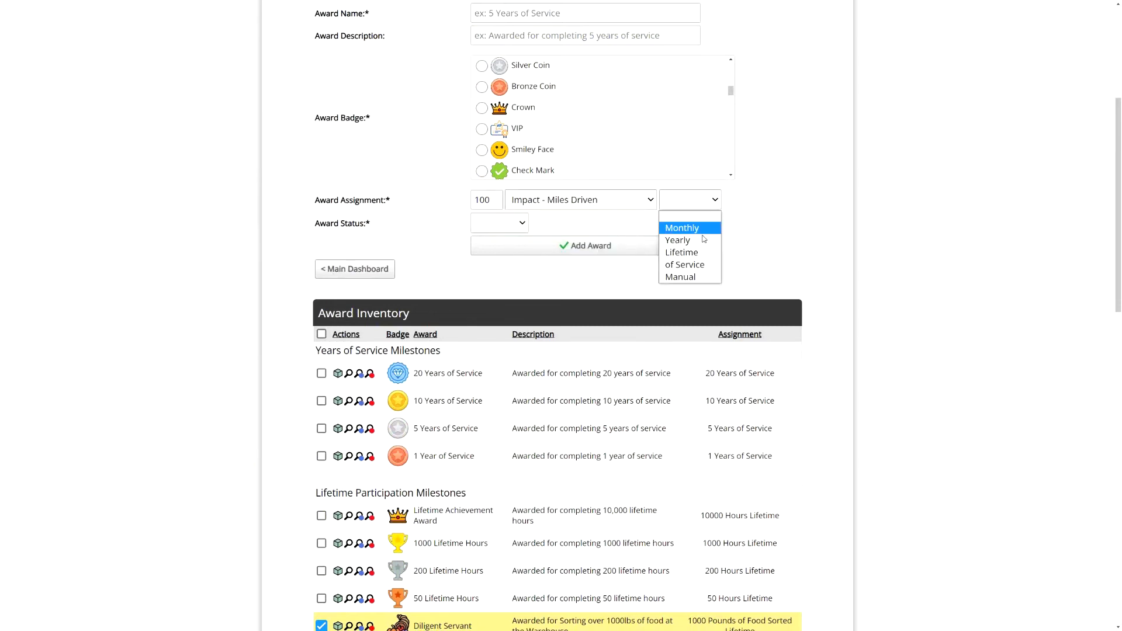
pyautogui.click(703, 255)
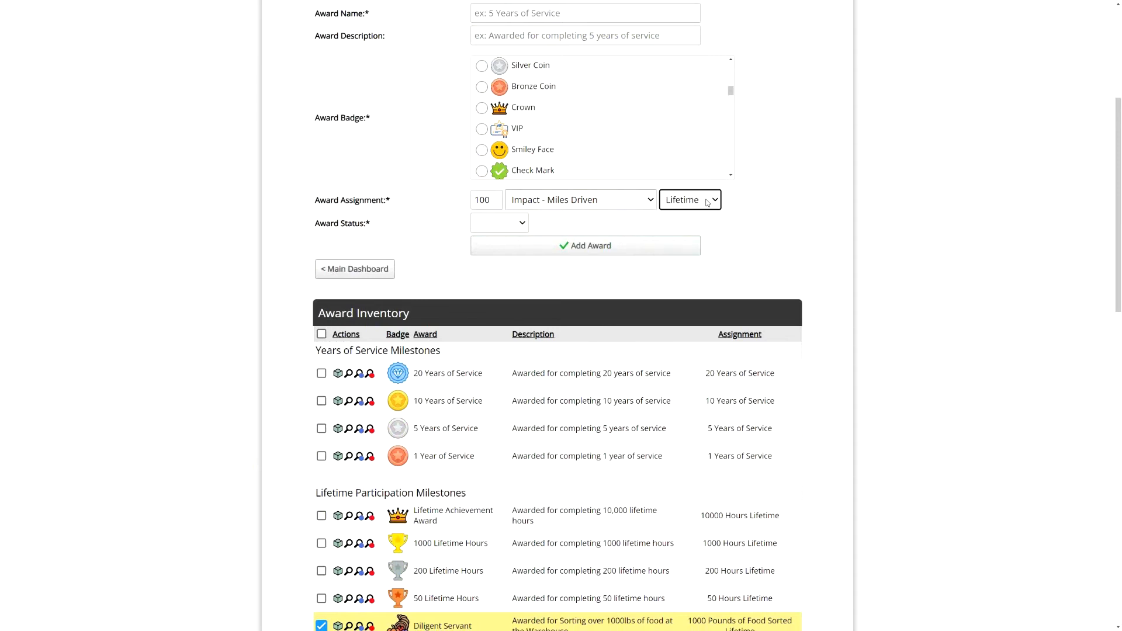
pyautogui.click(707, 203)
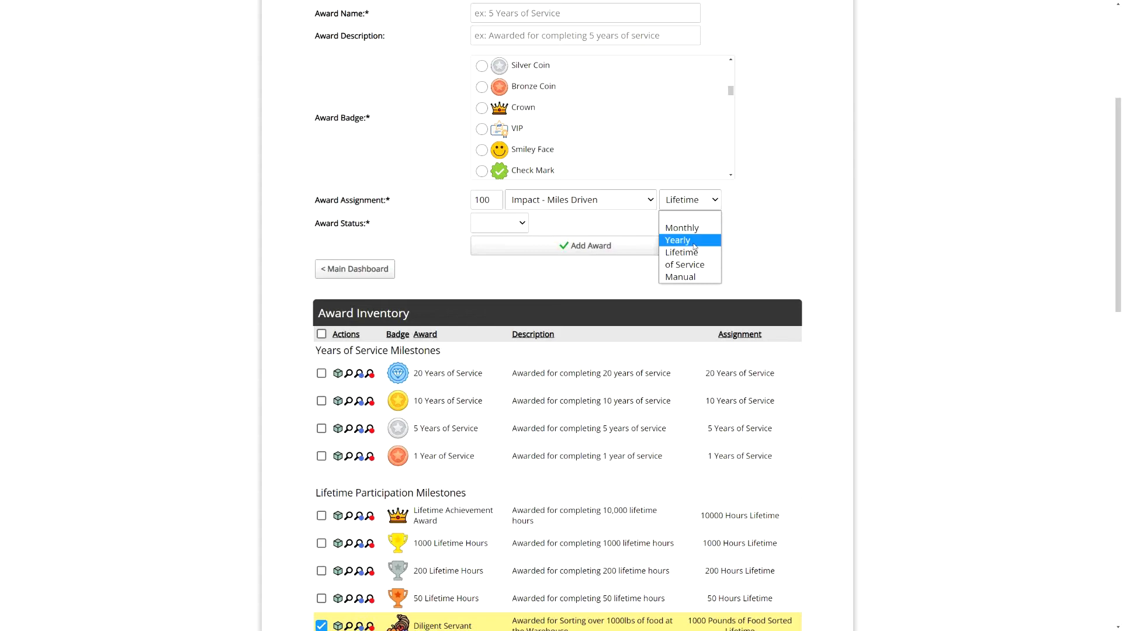
pyautogui.click(688, 253)
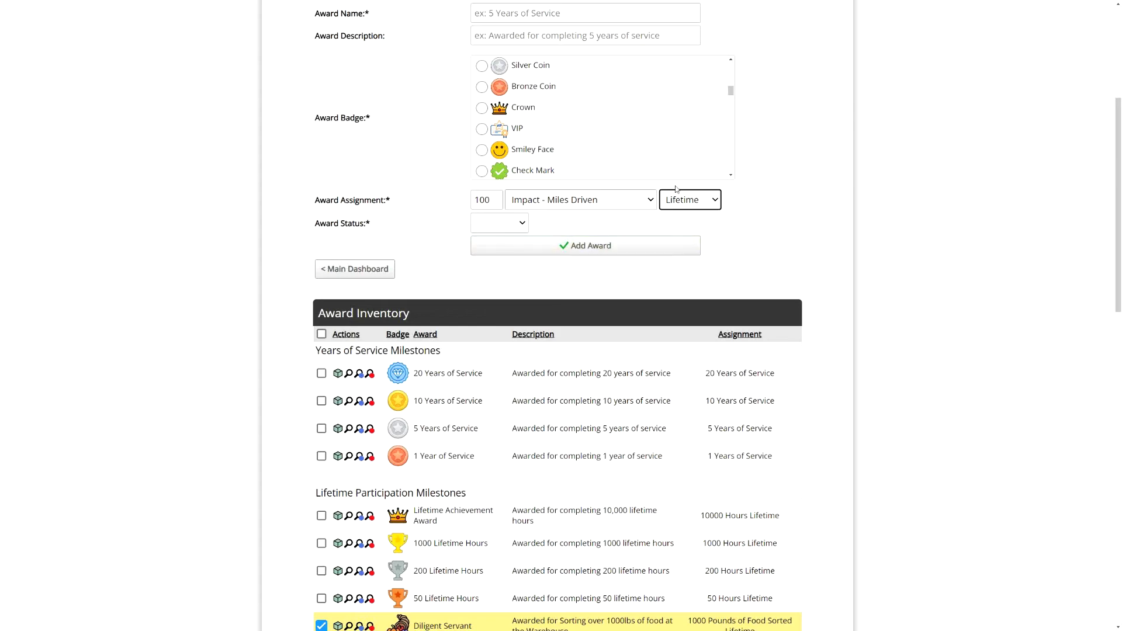
pyautogui.click(744, 207)
# - Untick the Diligent Servant, First Rate Bag Packer and Long Distance Driver awards
pyautogui.scroll(-5, 743, 207)
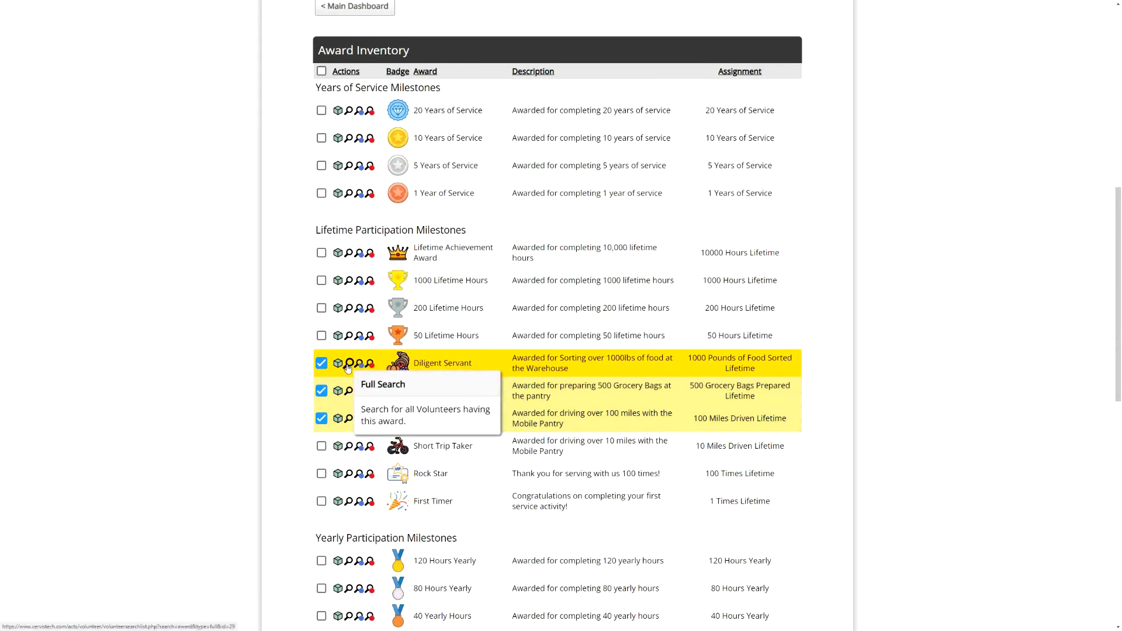
pyautogui.click(321, 363)
pyautogui.click(321, 390)
pyautogui.click(321, 418)
pyautogui.scroll(10, 271, 333)
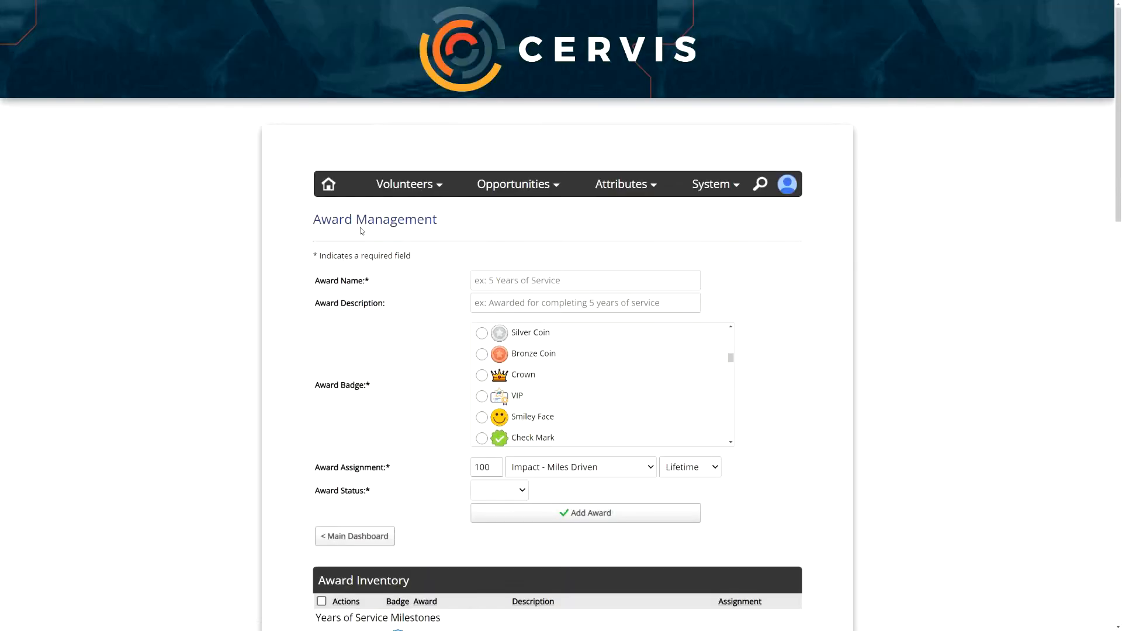
# - Open the advanced volunteer search from the Volunteer Management options
pyautogui.click(397, 185)
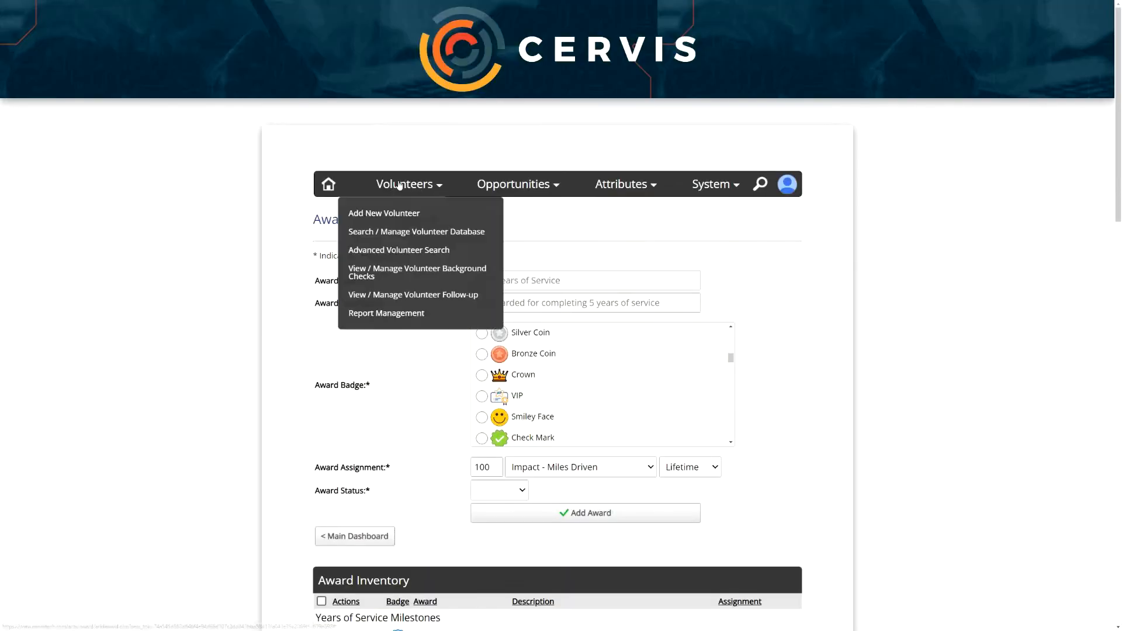
pyautogui.click(404, 252)
pyautogui.scroll(-1, 367, 330)
pyautogui.scroll(-7, 368, 331)
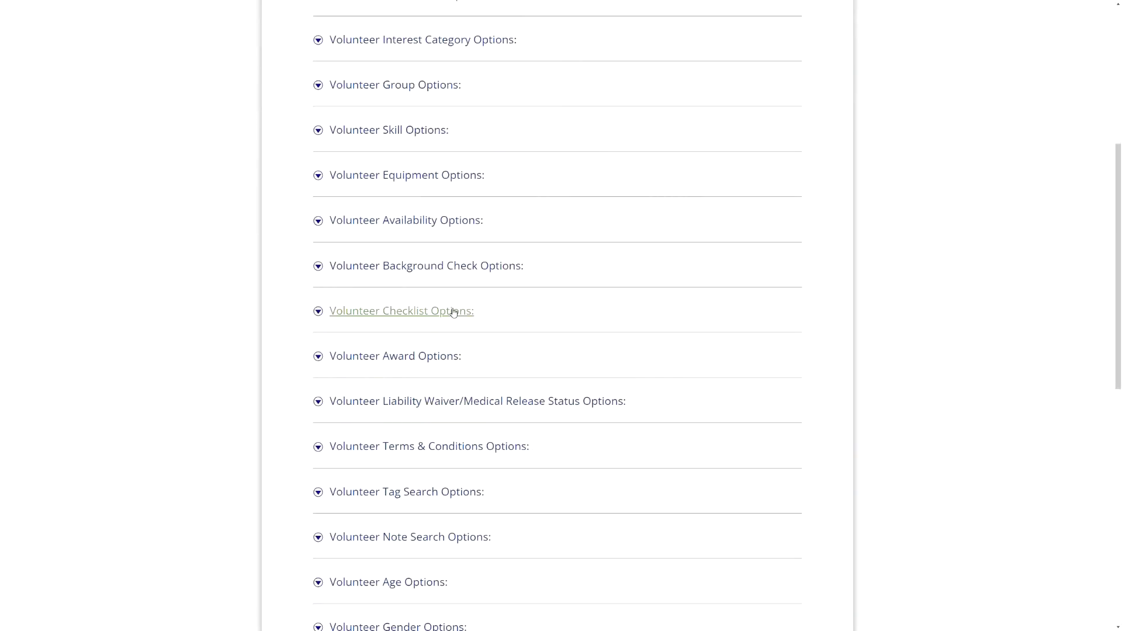
# - Filter the search by the Diligent Servant (1000 impact-1 Lifetime) volunteer award
pyautogui.click(401, 270)
pyautogui.click(488, 338)
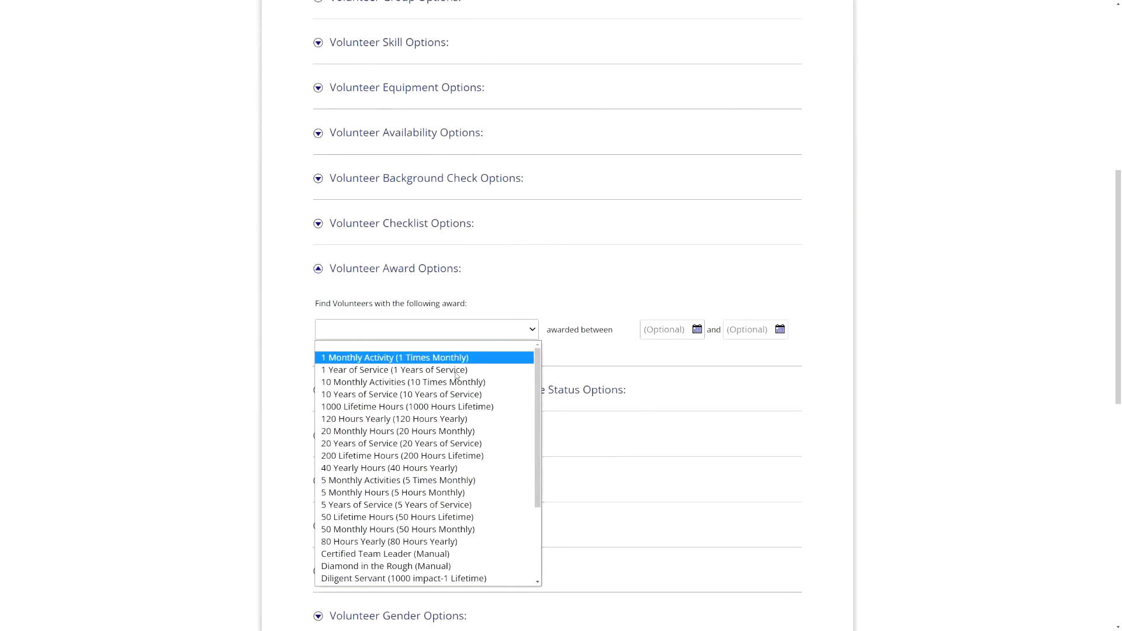
pyautogui.scroll(-3, 422, 471)
pyautogui.click(422, 471)
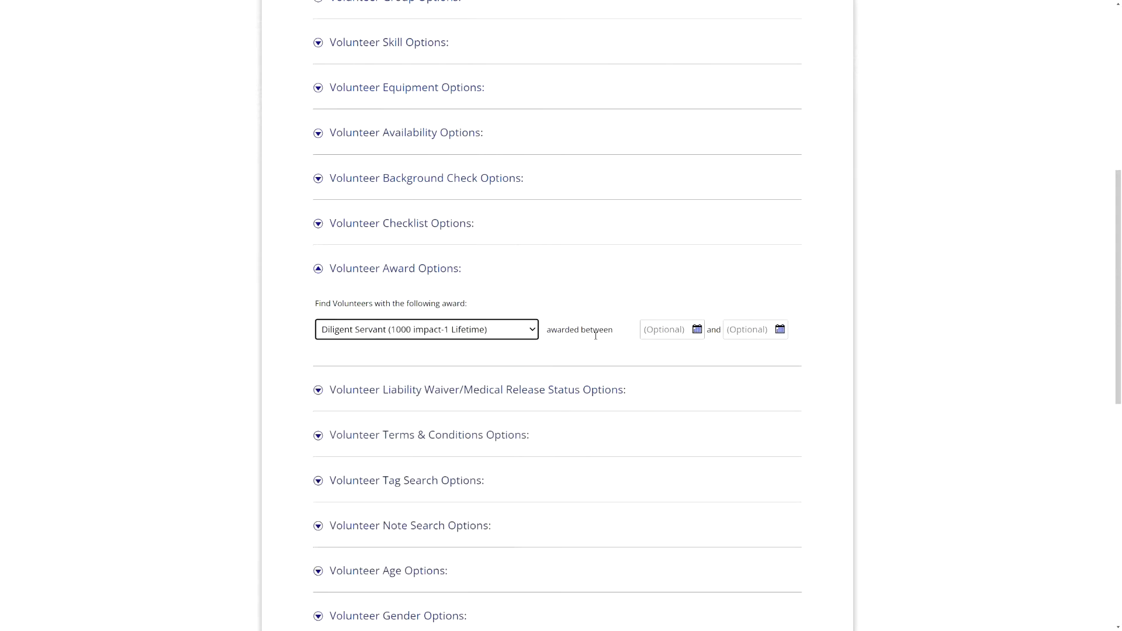
# - Expand the Volunteer Participation Options section of the search
pyautogui.click(569, 287)
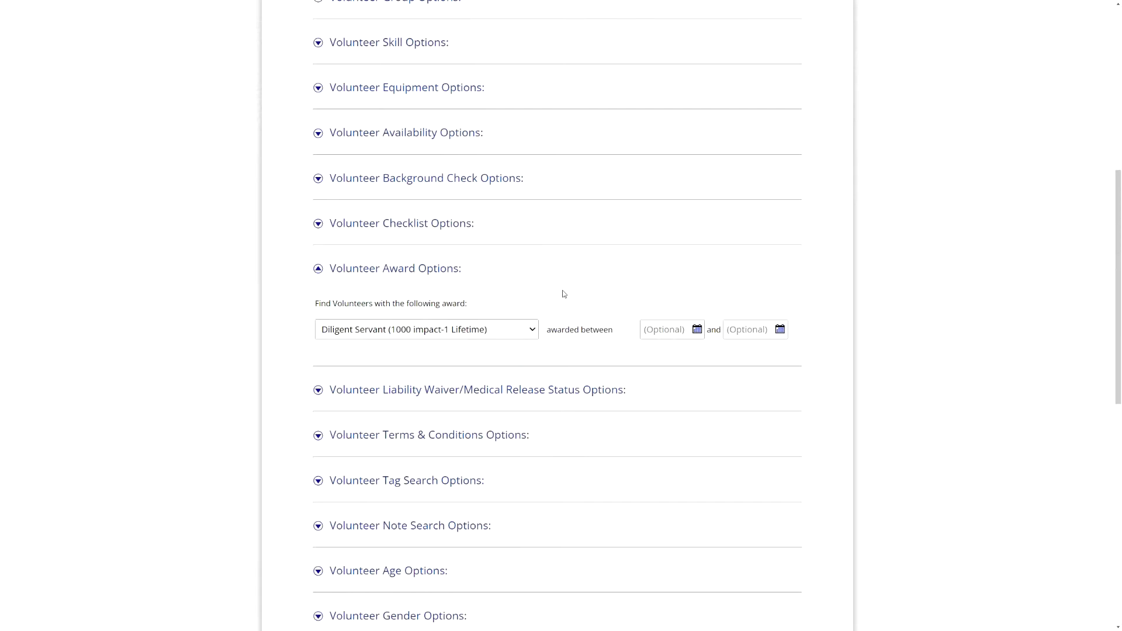
pyautogui.scroll(-5, 556, 290)
pyautogui.scroll(-2, 514, 351)
pyautogui.click(459, 447)
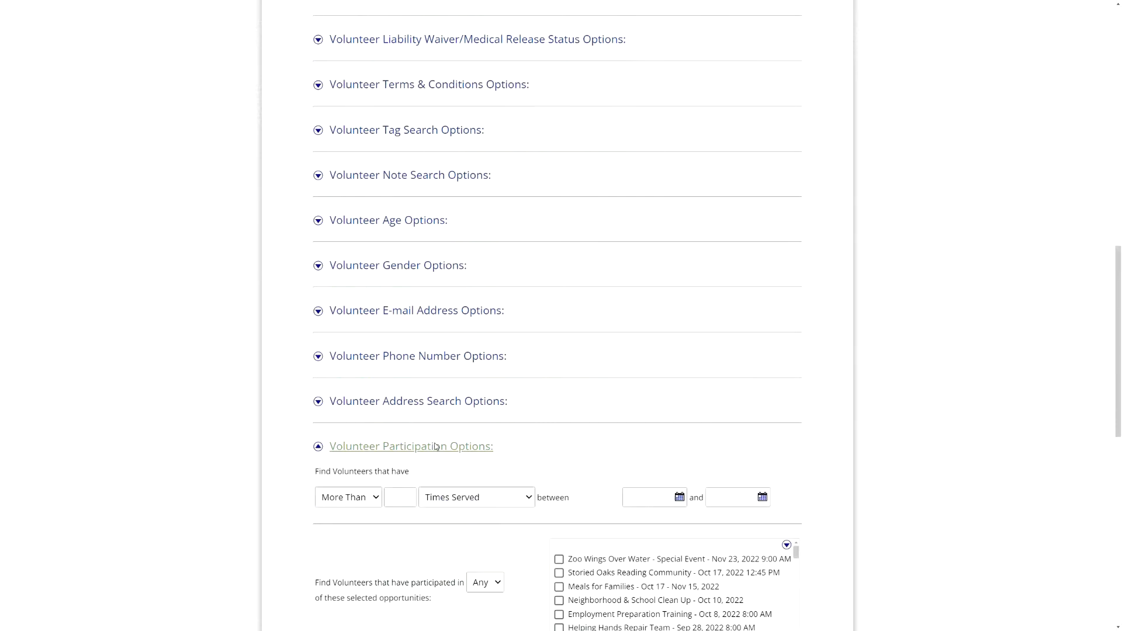
# - Review the participation comparison choices, keeping More Than selected
pyautogui.scroll(-4, 497, 351)
pyautogui.moveTo(349, 252); pyautogui.dragTo(394, 253)
pyautogui.click(411, 258)
pyautogui.click(372, 280)
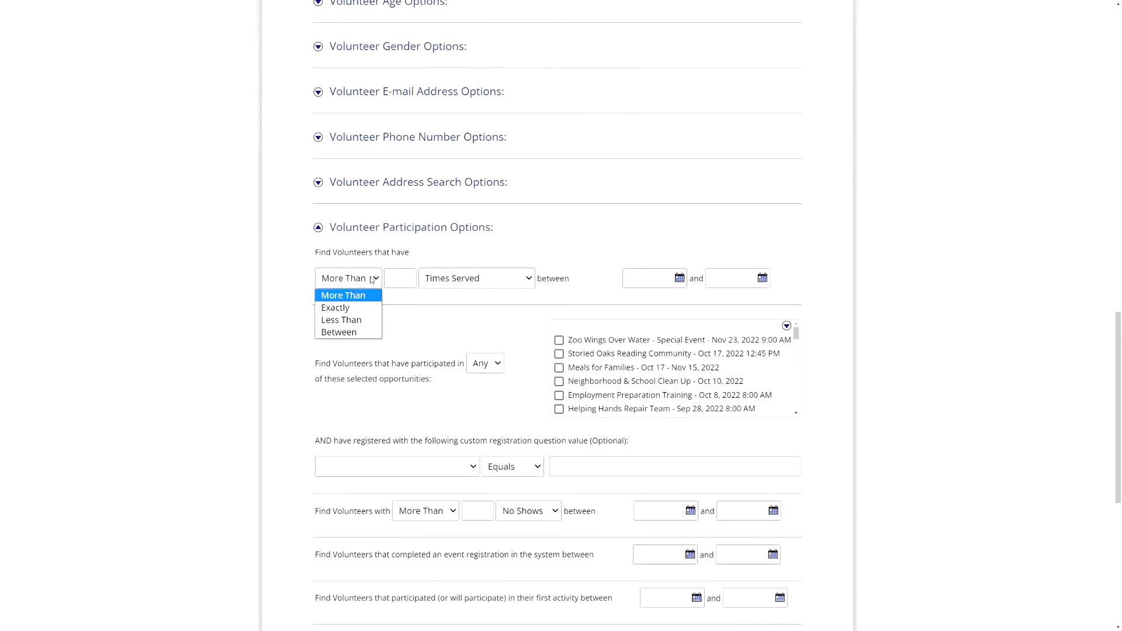
pyautogui.click(398, 279)
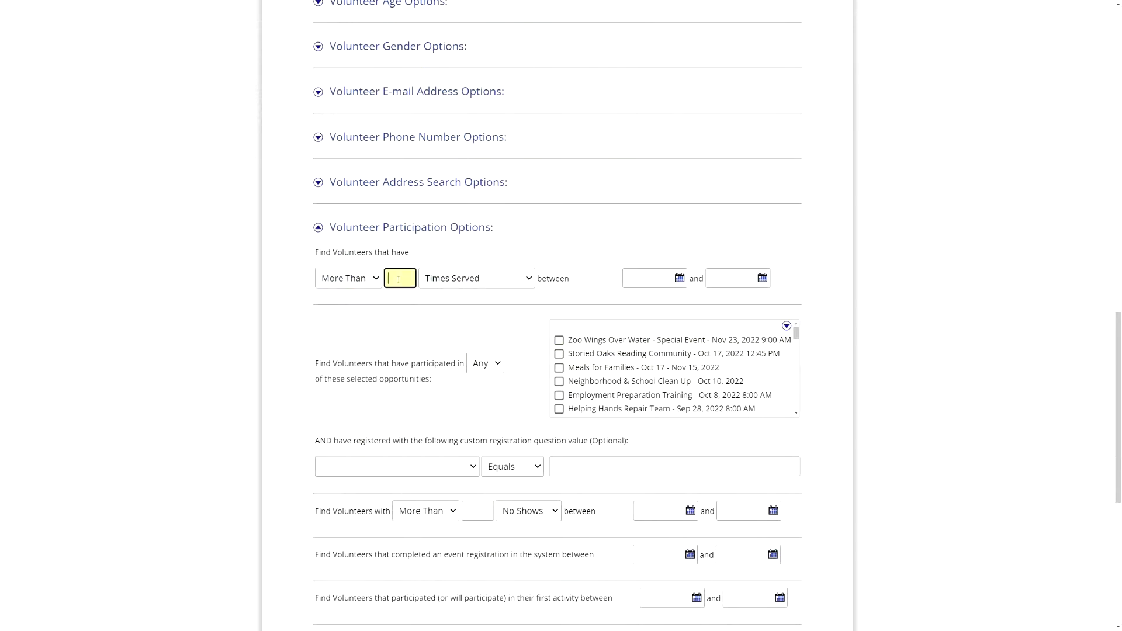
# - Check the participation measures, leave Times Served, and return to the Main Dashboard
pyautogui.click(481, 281)
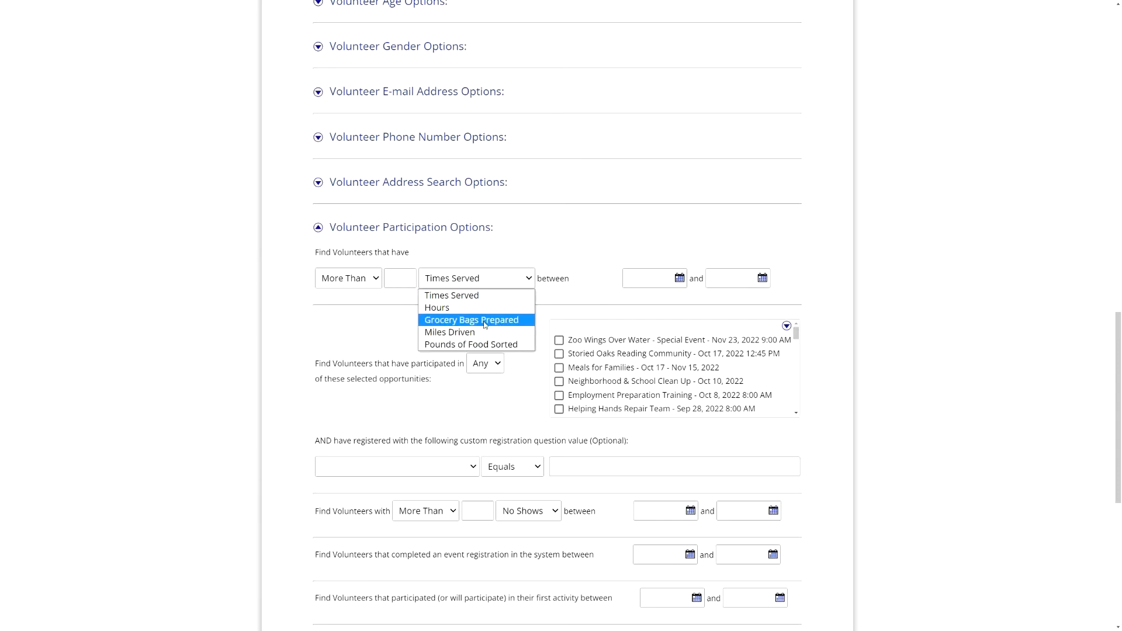
pyautogui.click(572, 272)
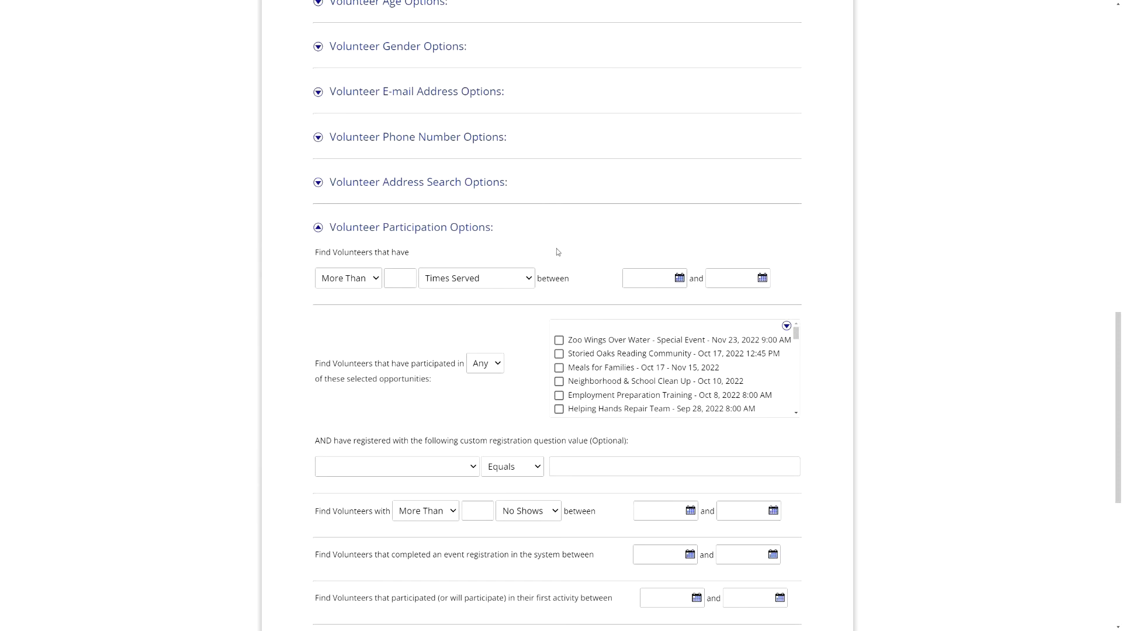
pyautogui.scroll(15, 275, 284)
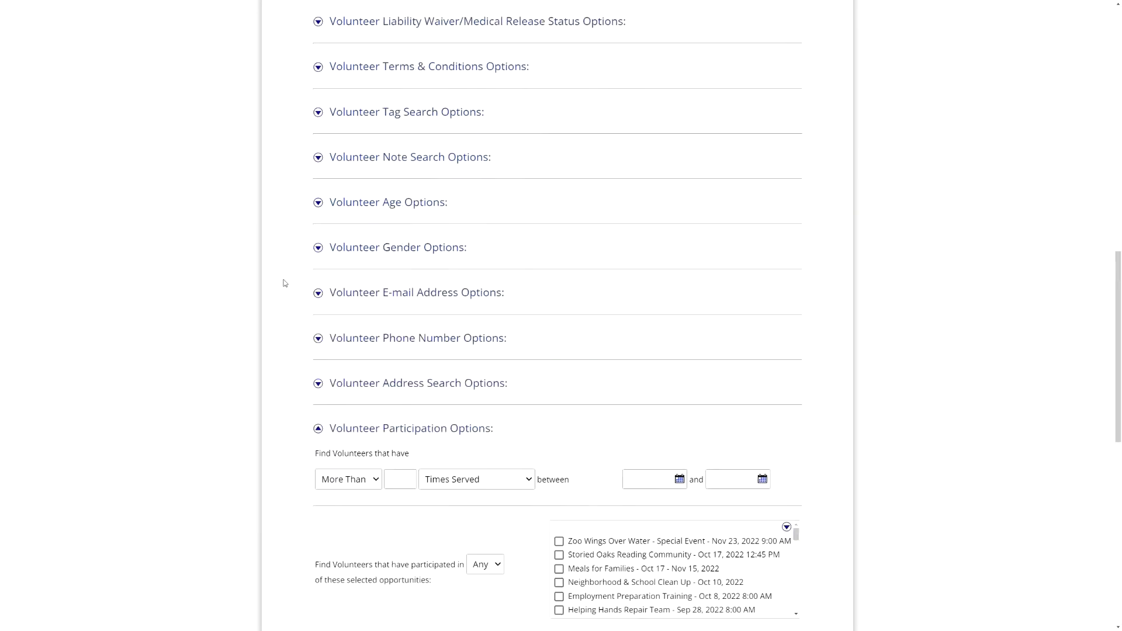
pyautogui.click(329, 186)
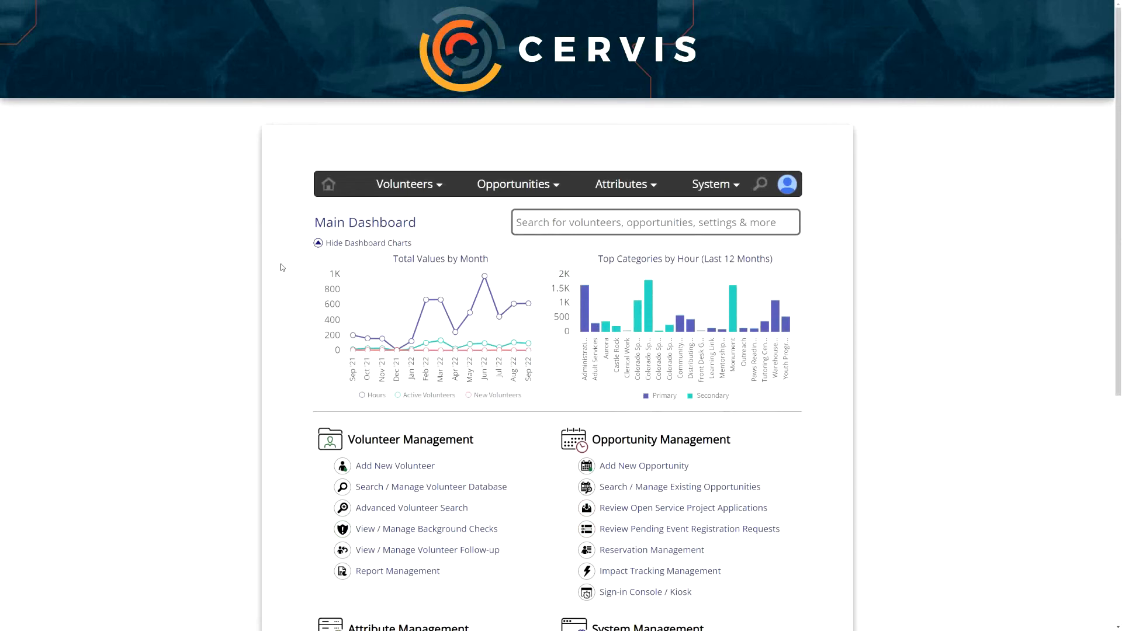
# - Go to Report Management and look over the Custom Participation and Event/Project Participation reports
pyautogui.scroll(-4, 364, 216)
pyautogui.moveTo(351, 221); pyautogui.dragTo(474, 219)
pyautogui.click(473, 218)
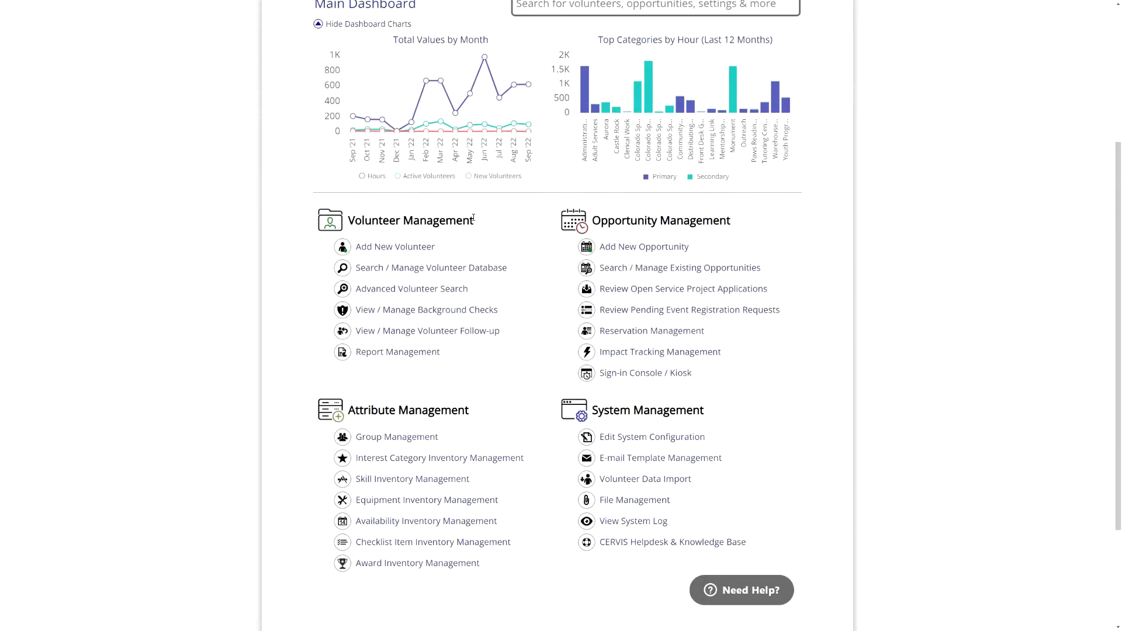
pyautogui.click(395, 354)
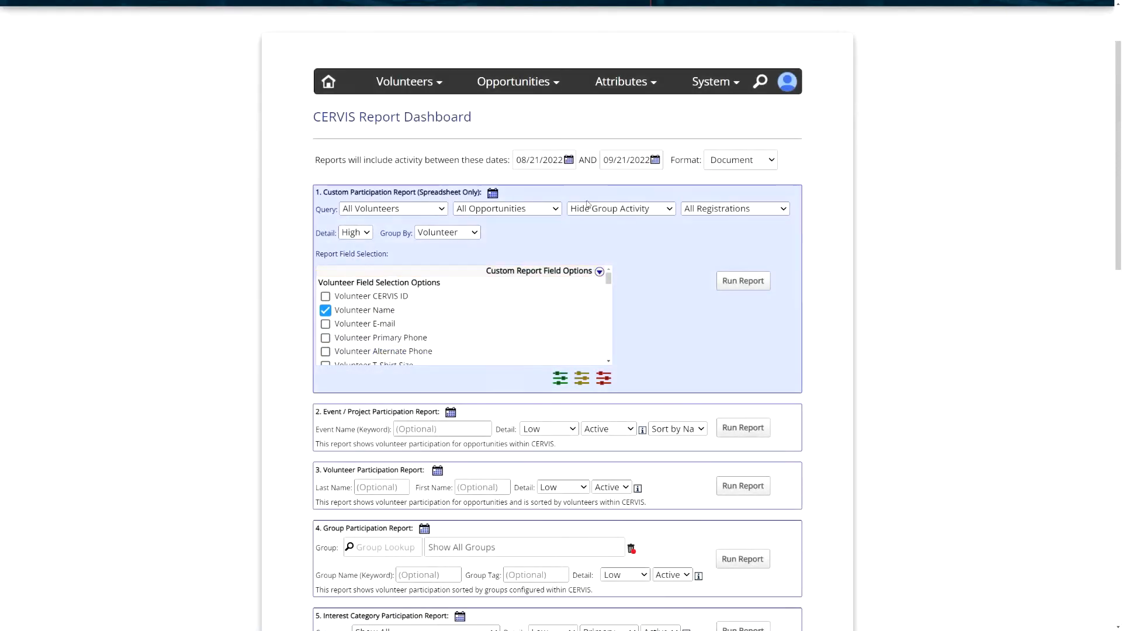
pyautogui.moveTo(324, 193); pyautogui.dragTo(434, 191)
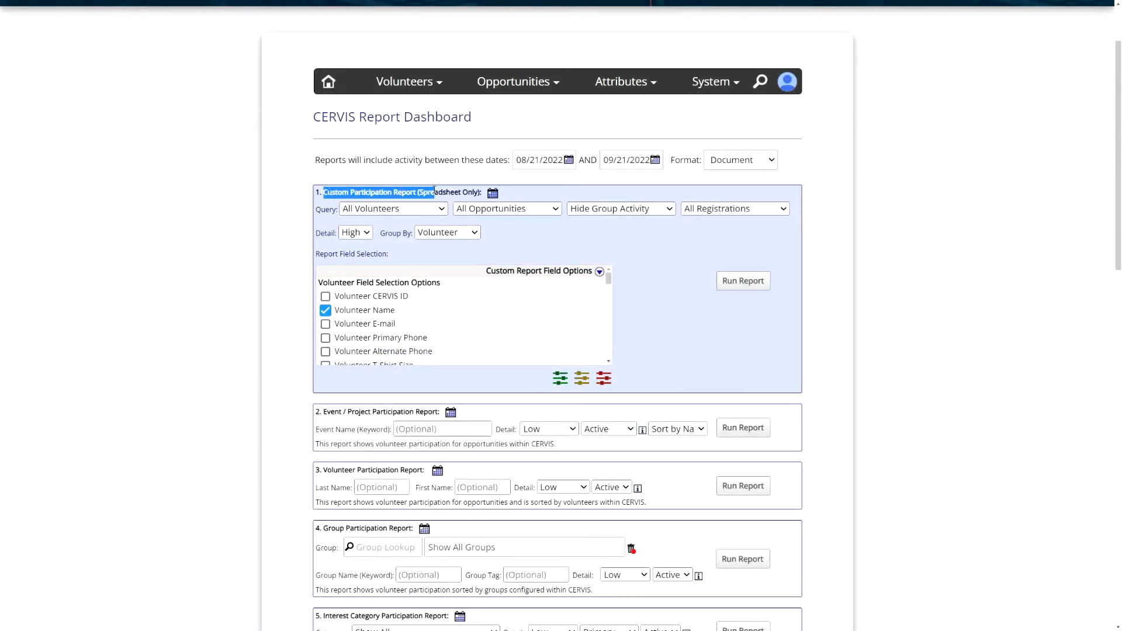
pyautogui.moveTo(327, 412); pyautogui.dragTo(414, 410)
pyautogui.click(421, 408)
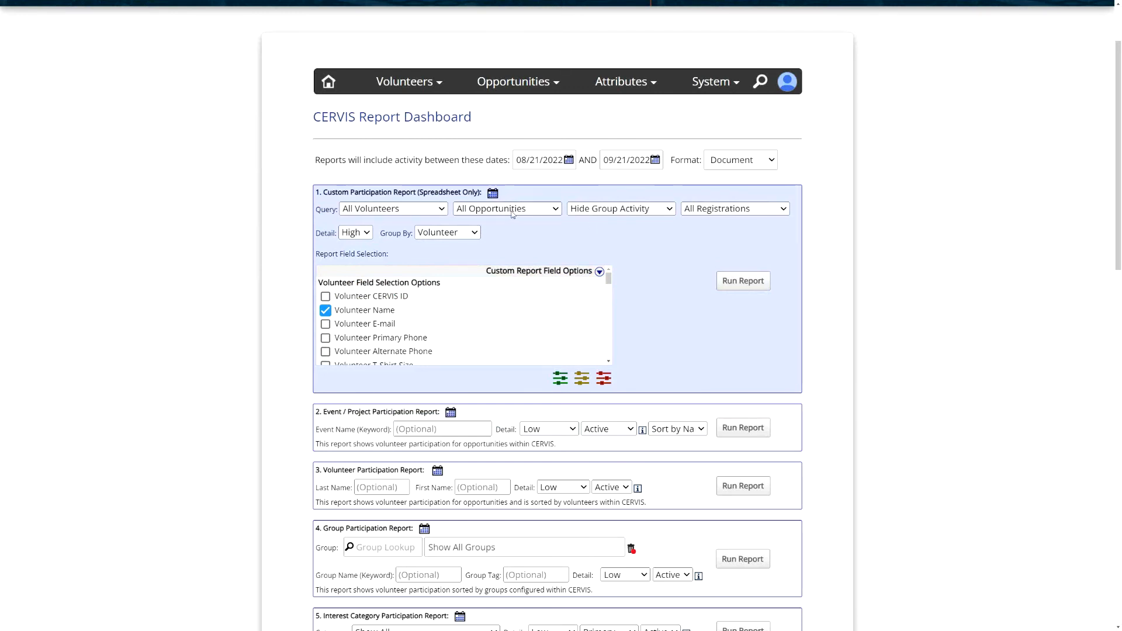
# - Tick Grocery Bags Prepared, Miles Driven and Pounds of Food Sorted in the custom report fields, then collapse the list
pyautogui.click(562, 272)
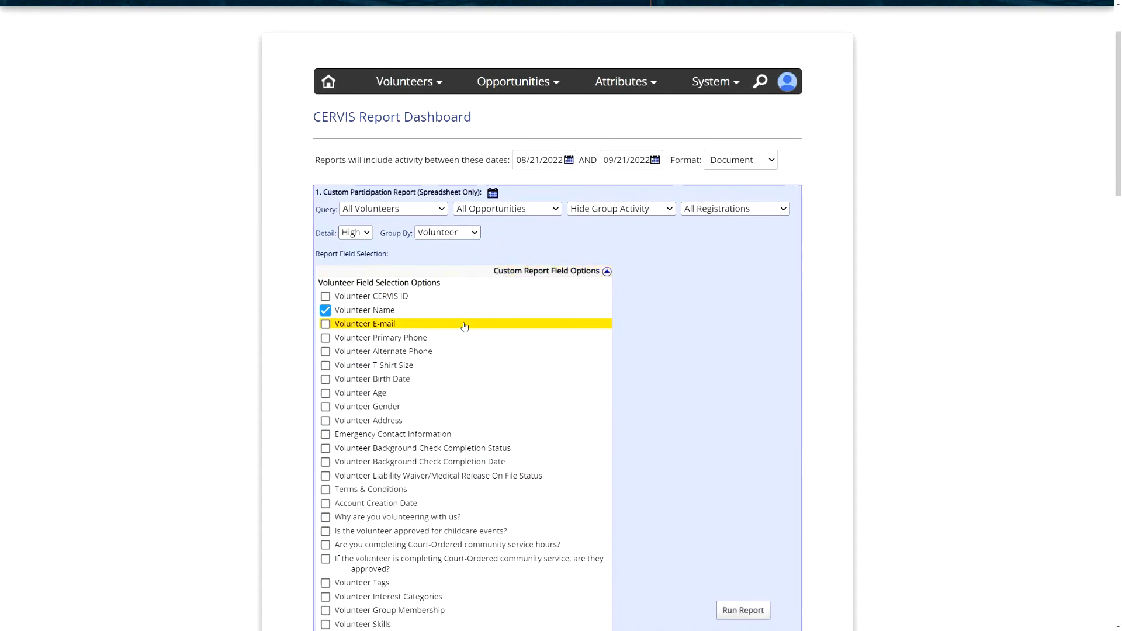
pyautogui.scroll(-2, 465, 326)
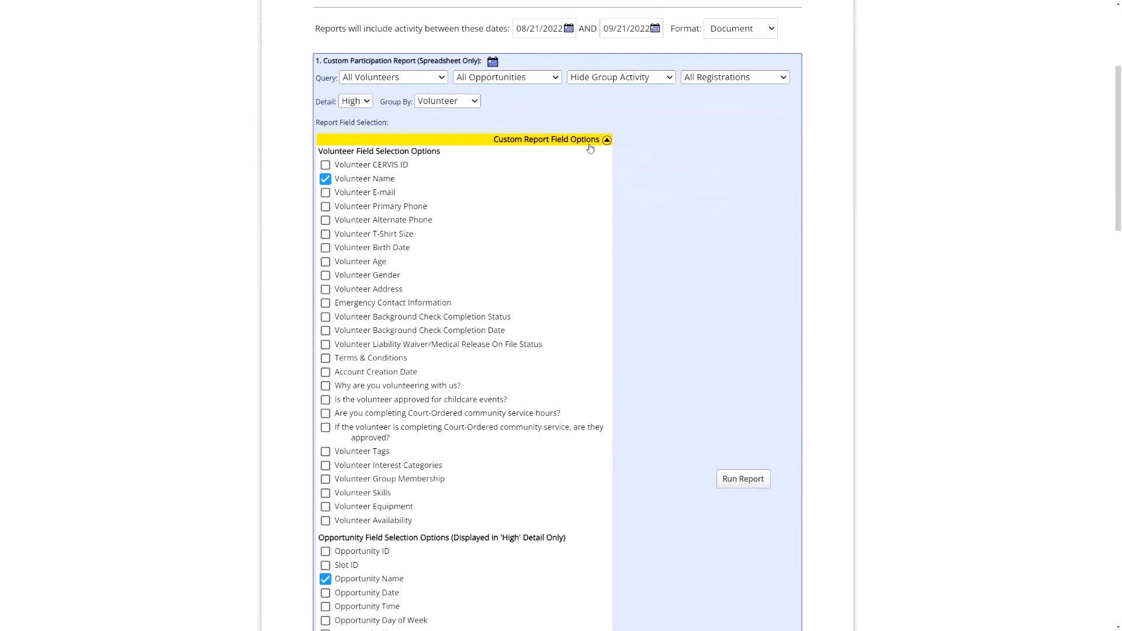
pyautogui.scroll(-1, 505, 301)
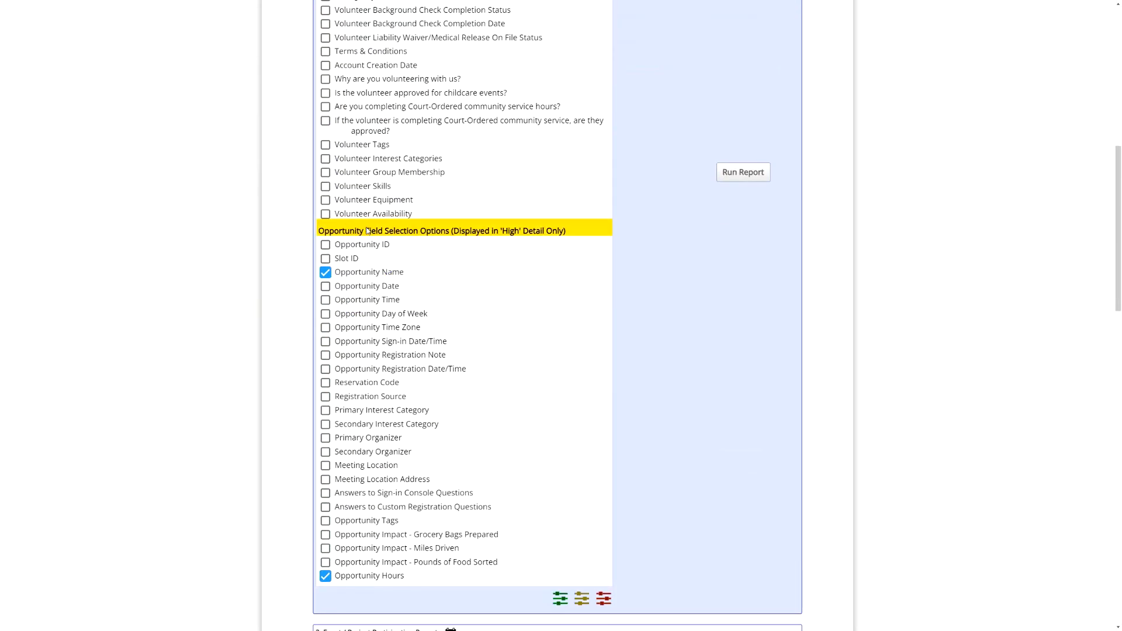
pyautogui.moveTo(366, 231); pyautogui.dragTo(541, 231)
pyautogui.scroll(-2, 526, 283)
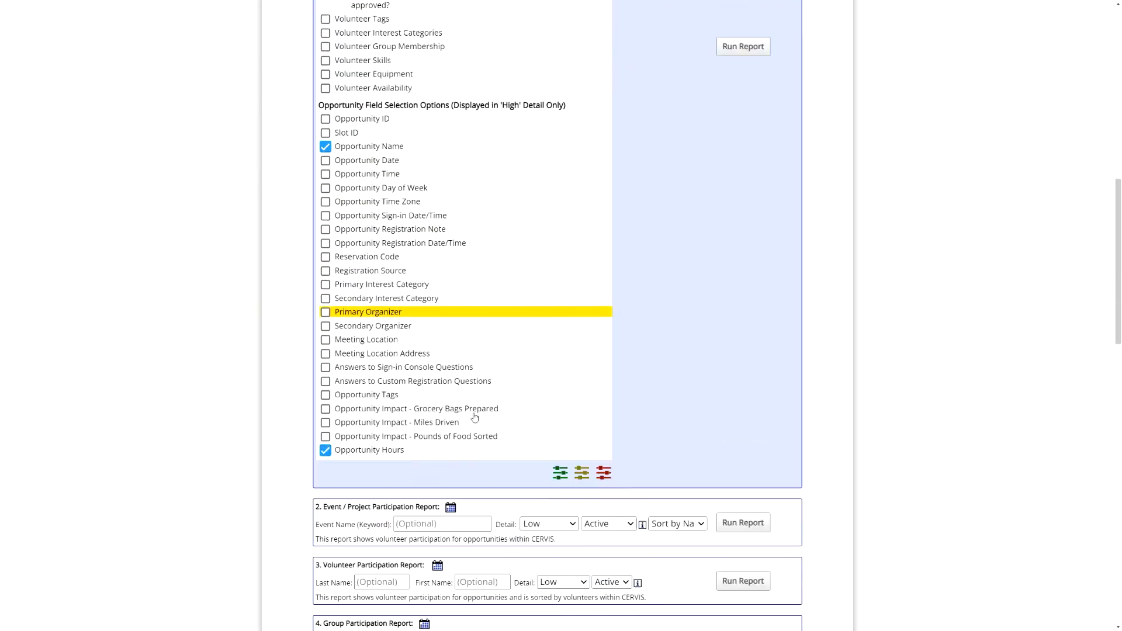
pyautogui.click(384, 408)
pyautogui.click(398, 417)
pyautogui.click(456, 431)
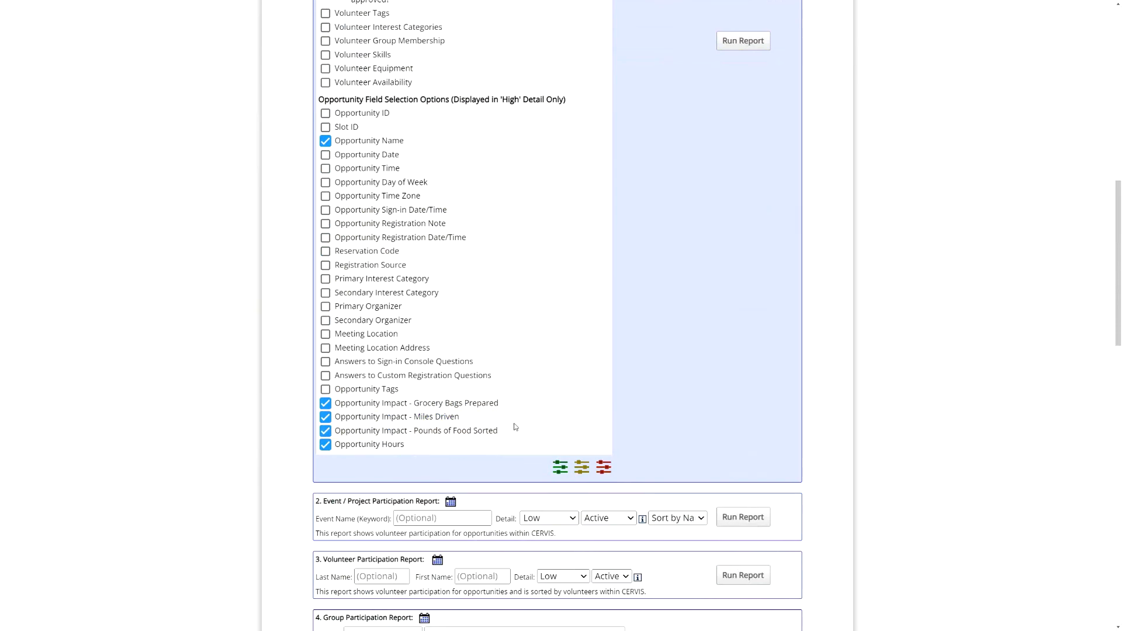
pyautogui.scroll(6, 516, 426)
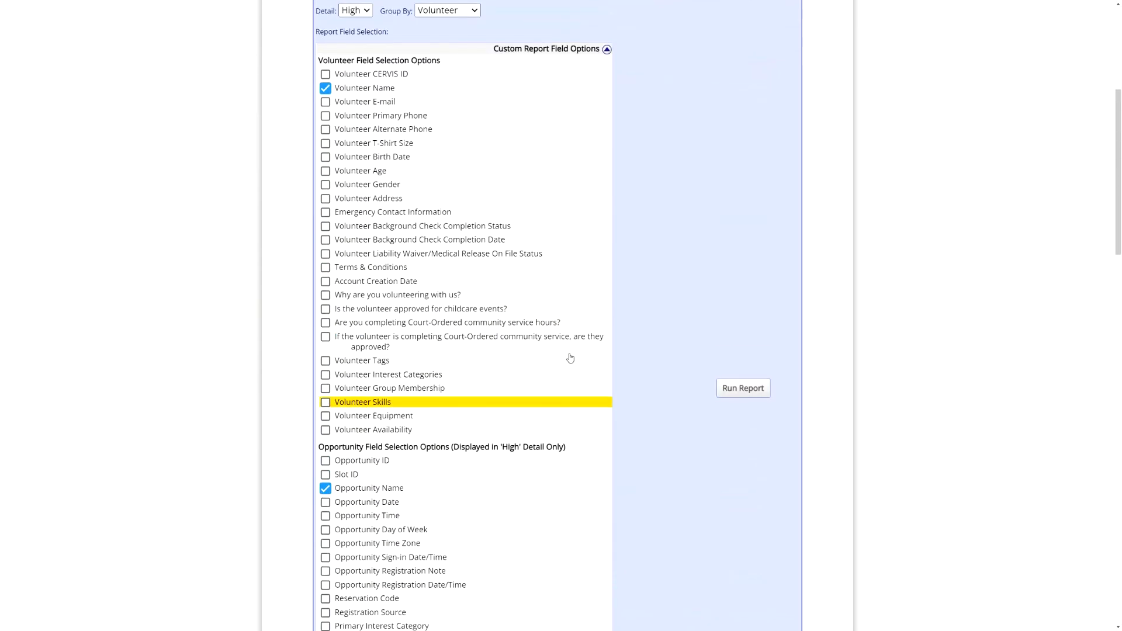
pyautogui.click(579, 57)
pyautogui.scroll(3, 648, 231)
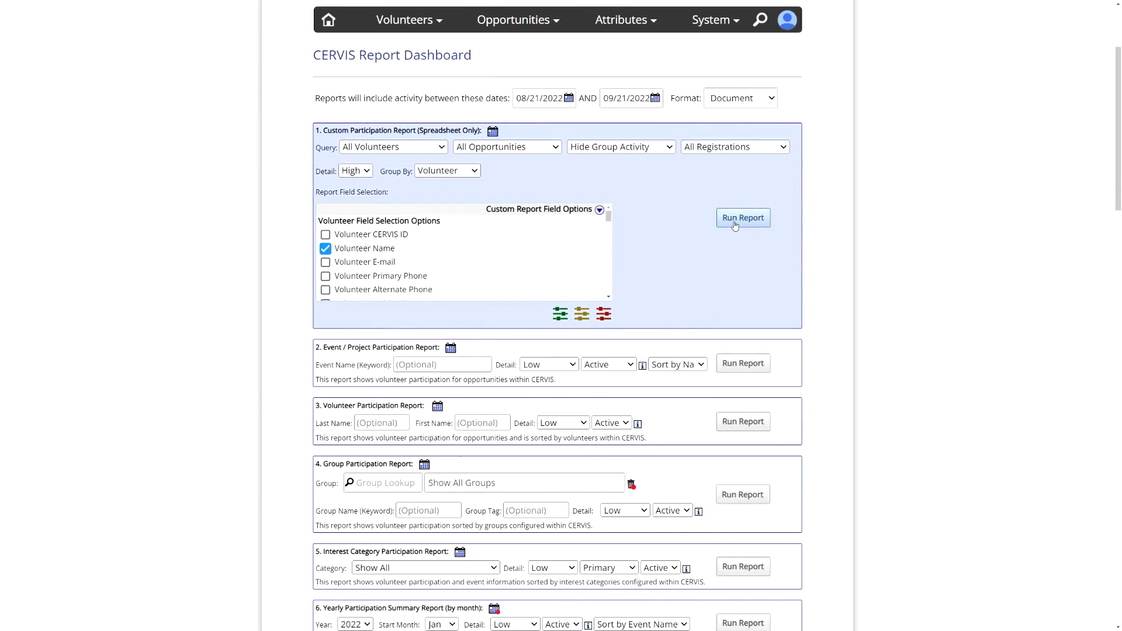
# - Generate the custom participation spreadsheet and auto-fit all its columns in Excel
pyautogui.click(744, 219)
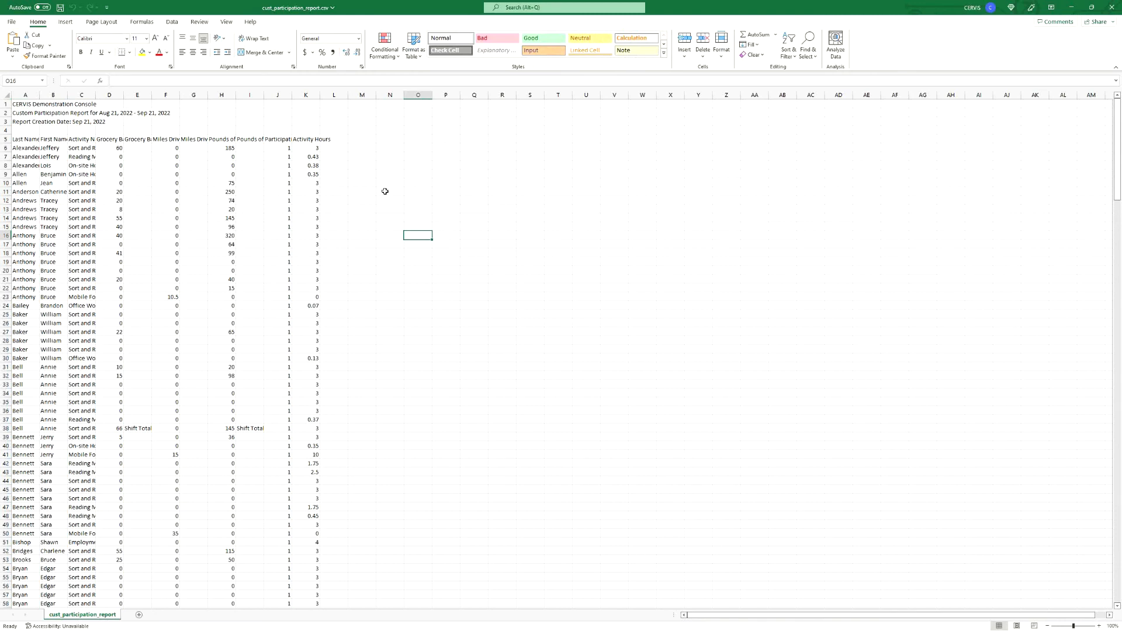
pyautogui.hotkey('ctrl', 'a')
pyautogui.doubleClick(320, 95)
pyautogui.click(386, 174)
# - Review the Grocery Bags, Miles Driven and Pounds of Food Sorted columns, notes and Shift Total subtotals
pyautogui.keyDown('ctrl'); pyautogui.scroll(1, 525, 194); pyautogui.keyUp('ctrl')
pyautogui.keyDown('ctrl'); pyautogui.scroll(1, 544, 250); pyautogui.keyUp('ctrl')
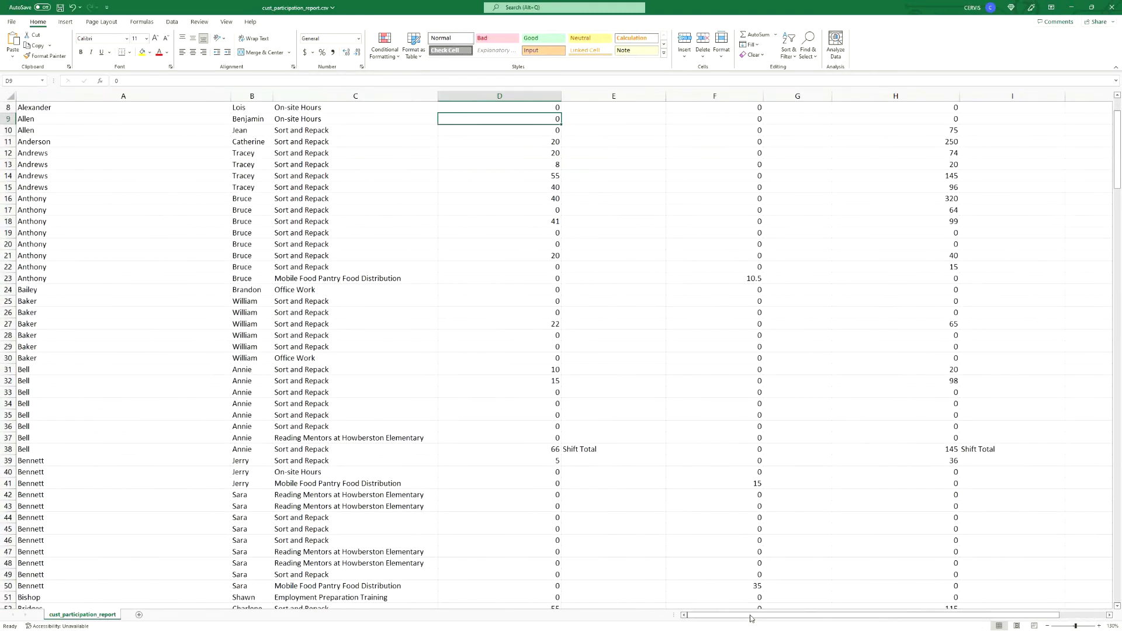
pyautogui.moveTo(752, 618); pyautogui.dragTo(781, 617)
pyautogui.scroll(3, 741, 505)
pyautogui.click(395, 153)
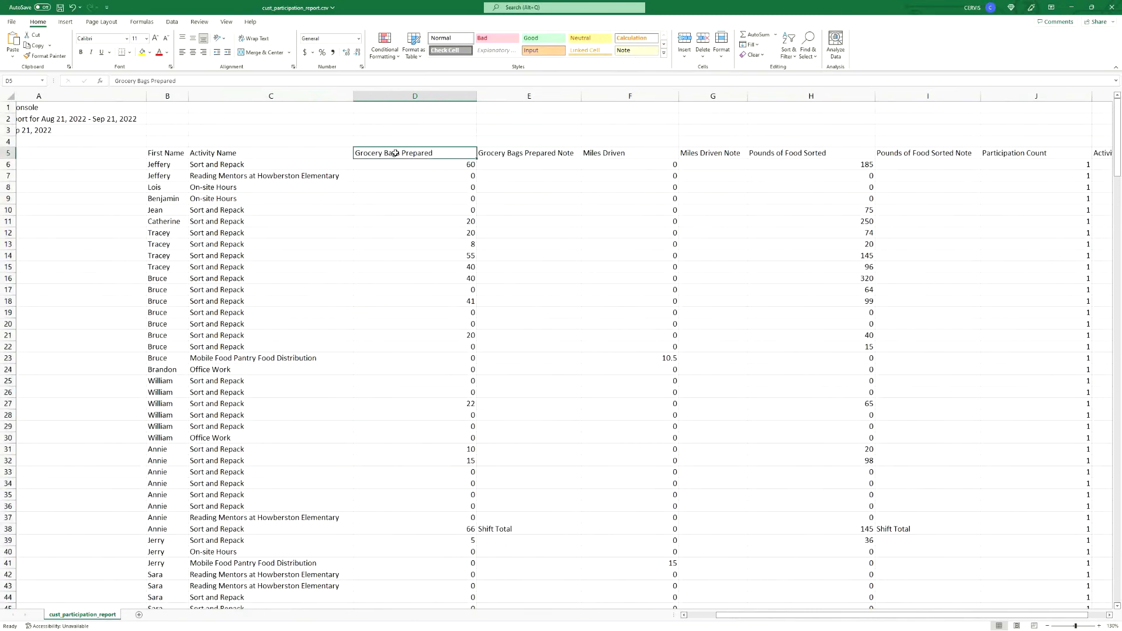
pyautogui.click(668, 153)
pyautogui.click(830, 149)
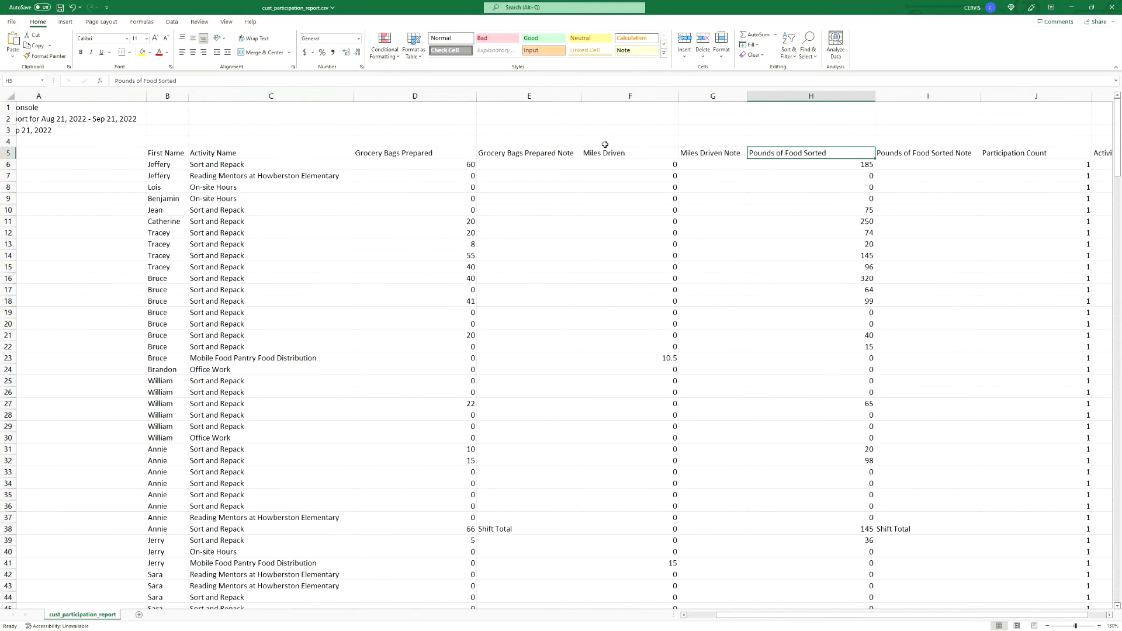
pyautogui.click(542, 152)
pyautogui.click(723, 152)
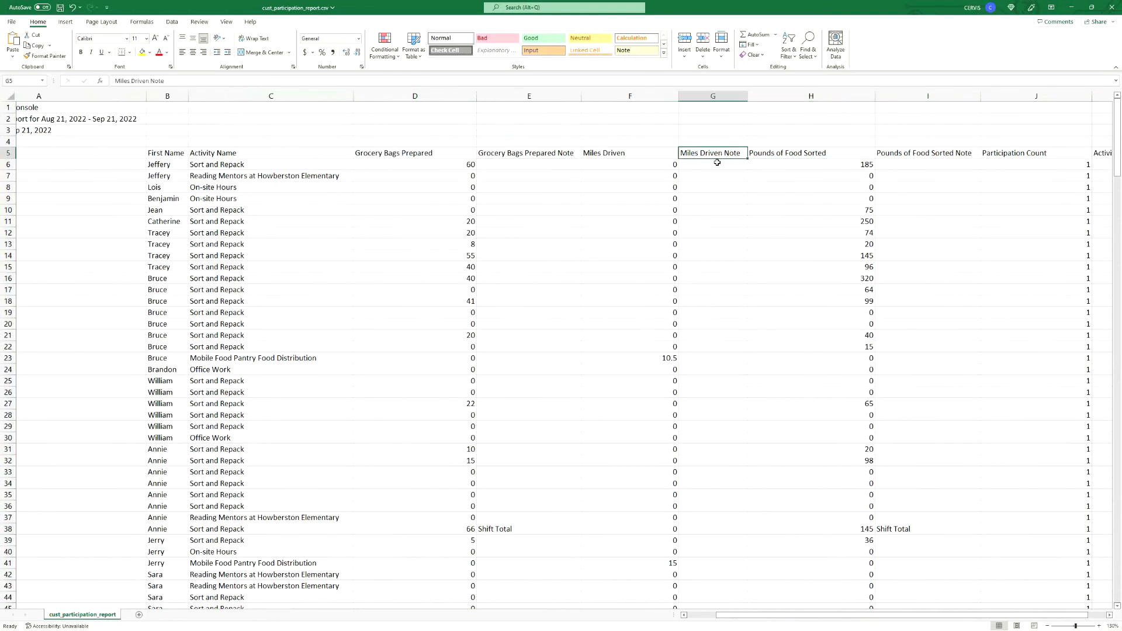
pyautogui.click(558, 526)
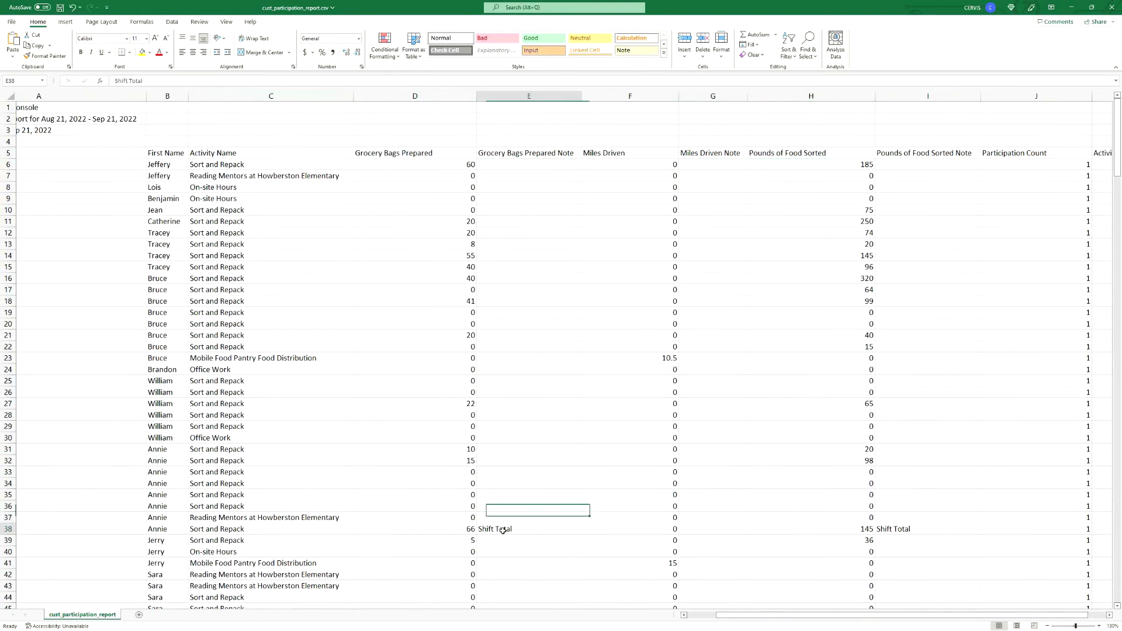
pyautogui.click(894, 526)
# - Read the totals row (737 grocery bags, participation count 281), then close the spreadsheet
pyautogui.scroll(-20, 926, 298)
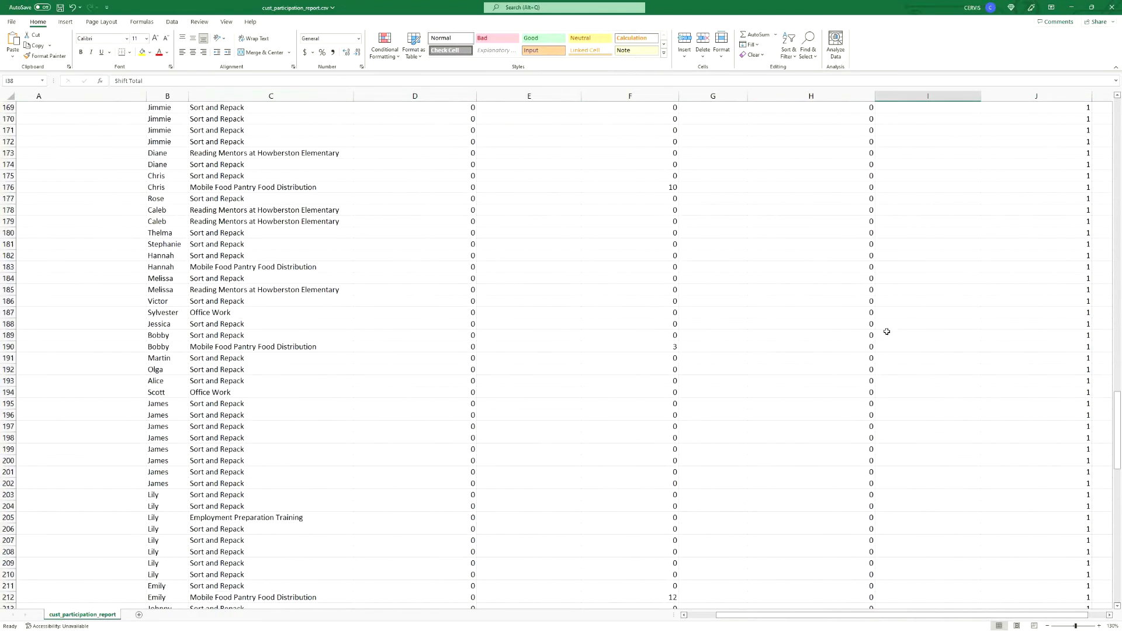
pyautogui.scroll(-18, 868, 381)
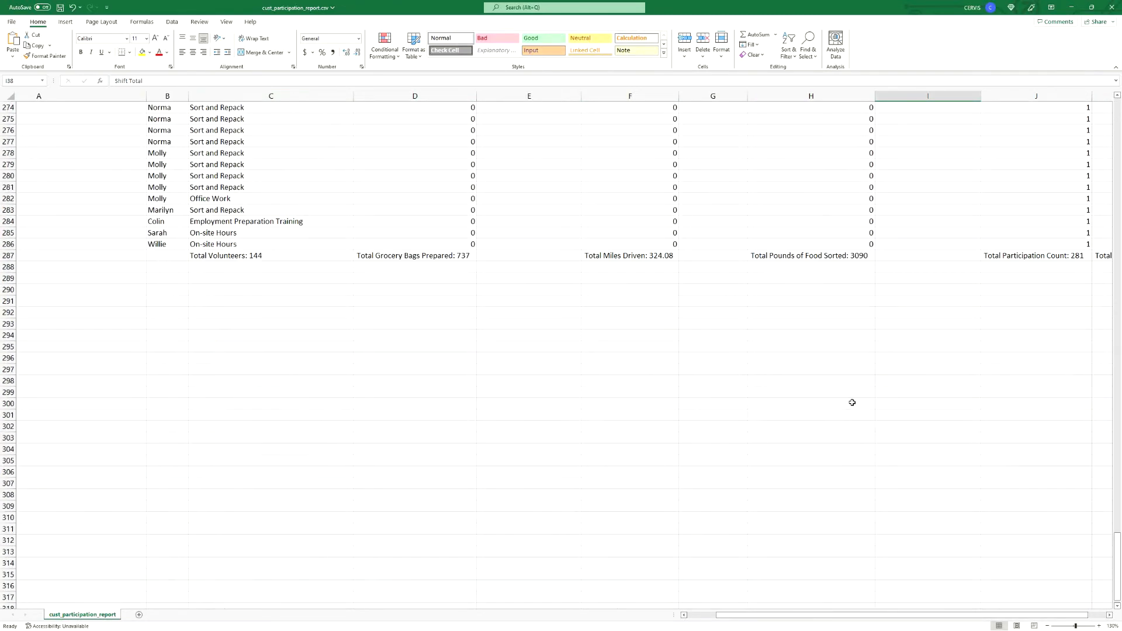
pyautogui.moveTo(787, 618); pyautogui.dragTo(847, 614)
pyautogui.click(187, 257)
pyautogui.click(390, 257)
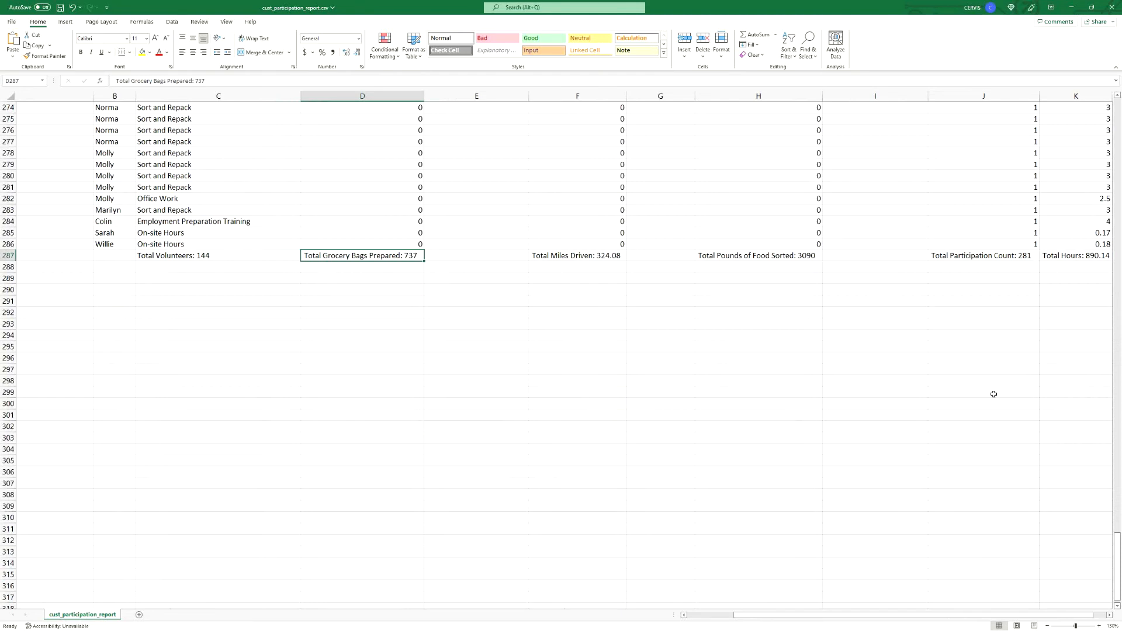
pyautogui.click(1001, 257)
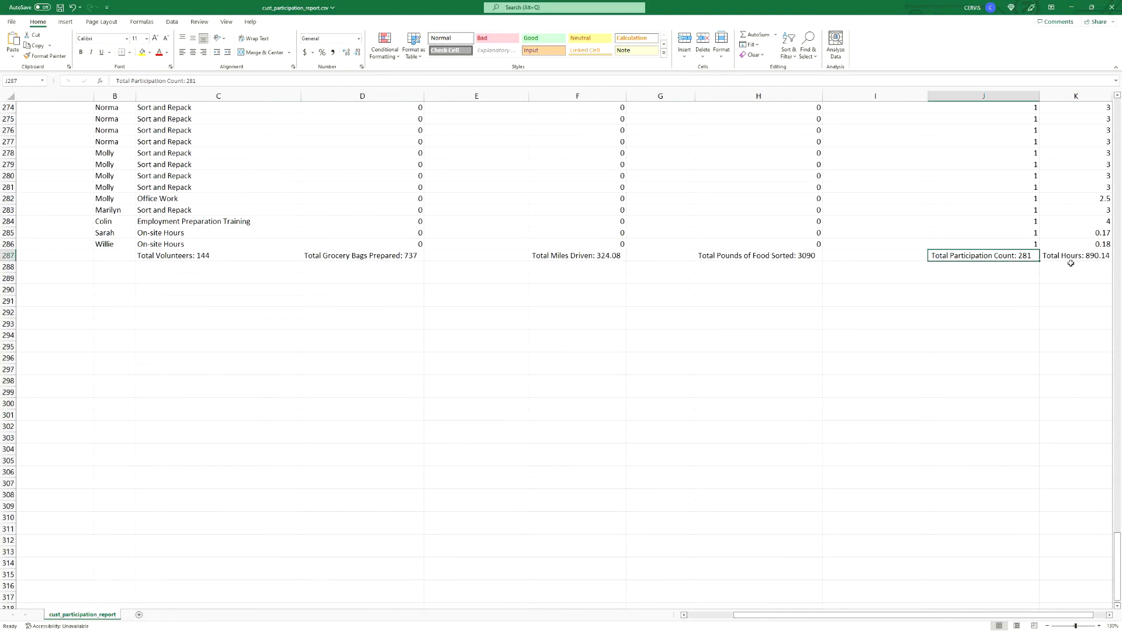
pyautogui.click(1112, 7)
# - Close Excel without saving, rerun the Custom Participation Report at Low detail, and open the downloaded .csv
pyautogui.click(561, 331)
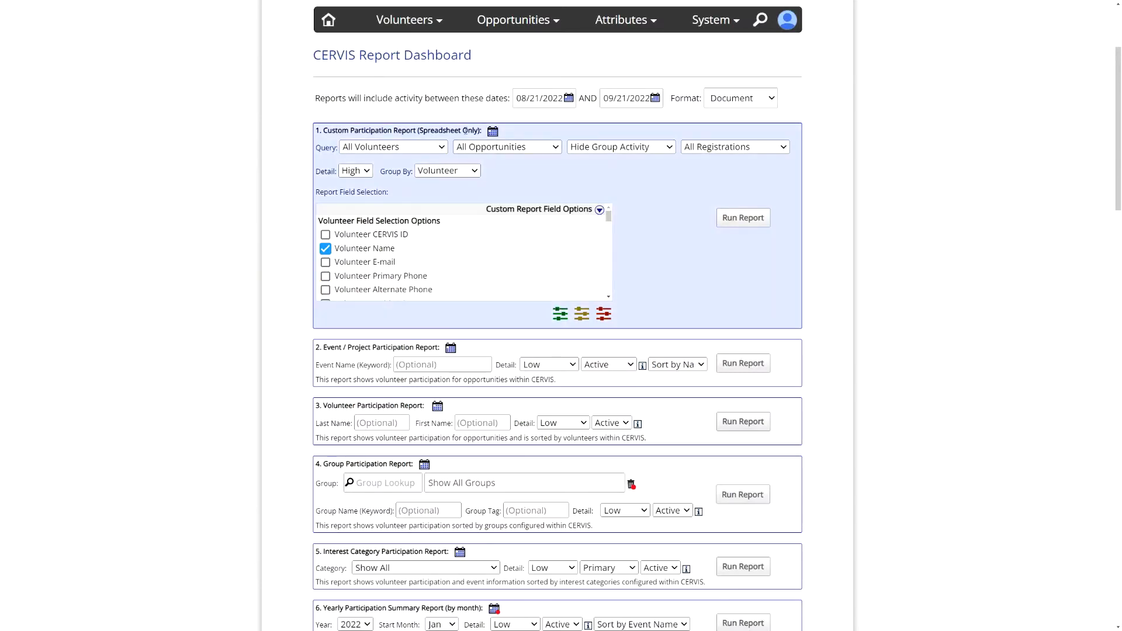
pyautogui.click(351, 172)
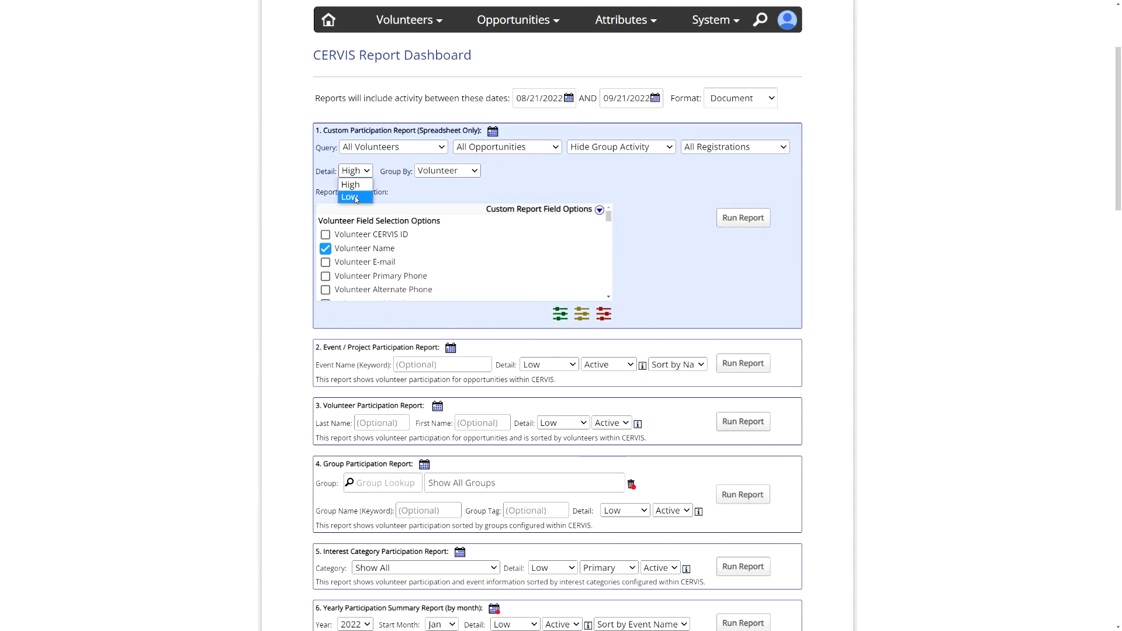
pyautogui.click(355, 198)
pyautogui.click(731, 219)
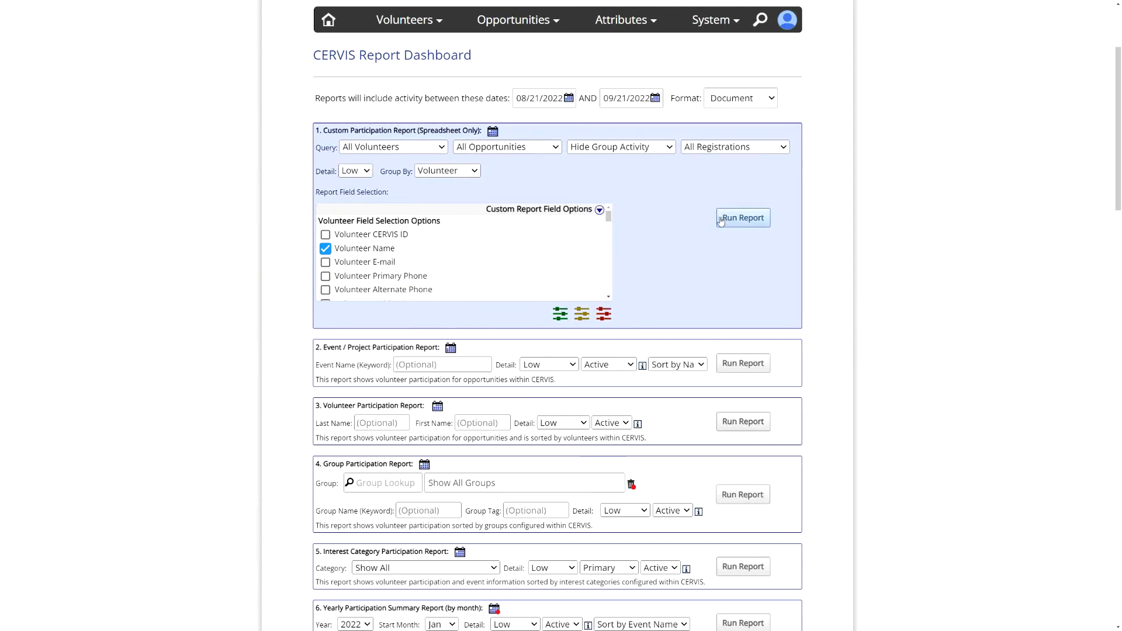
pyautogui.click(47, 618)
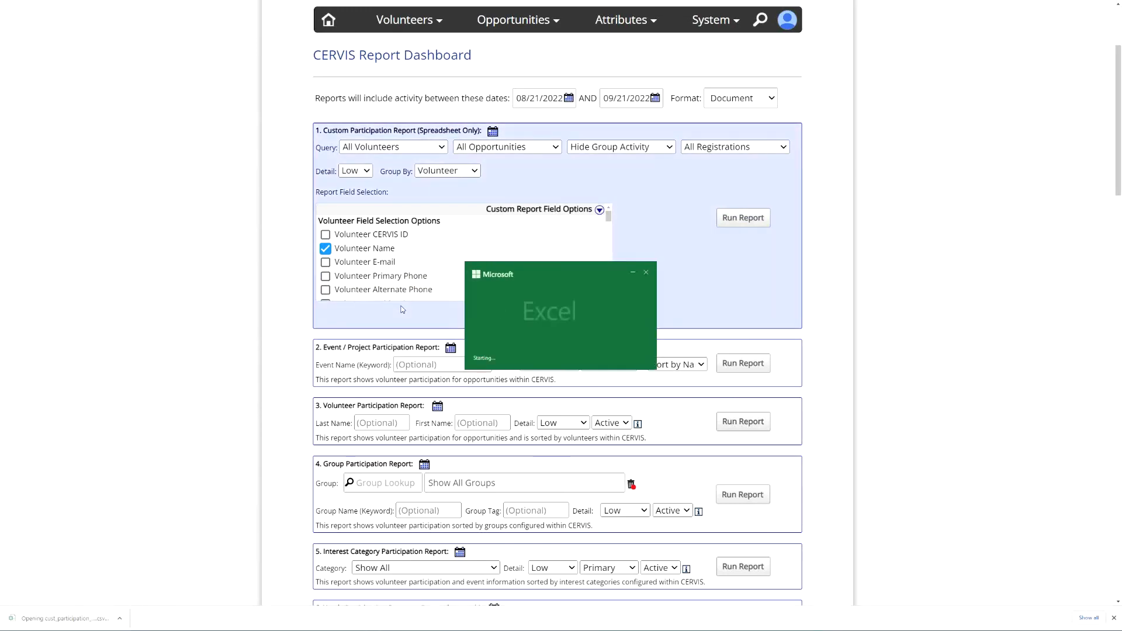
# - Auto-fit all columns of the Low-detail cust_participation_report (1).csv
pyautogui.click(359, 202)
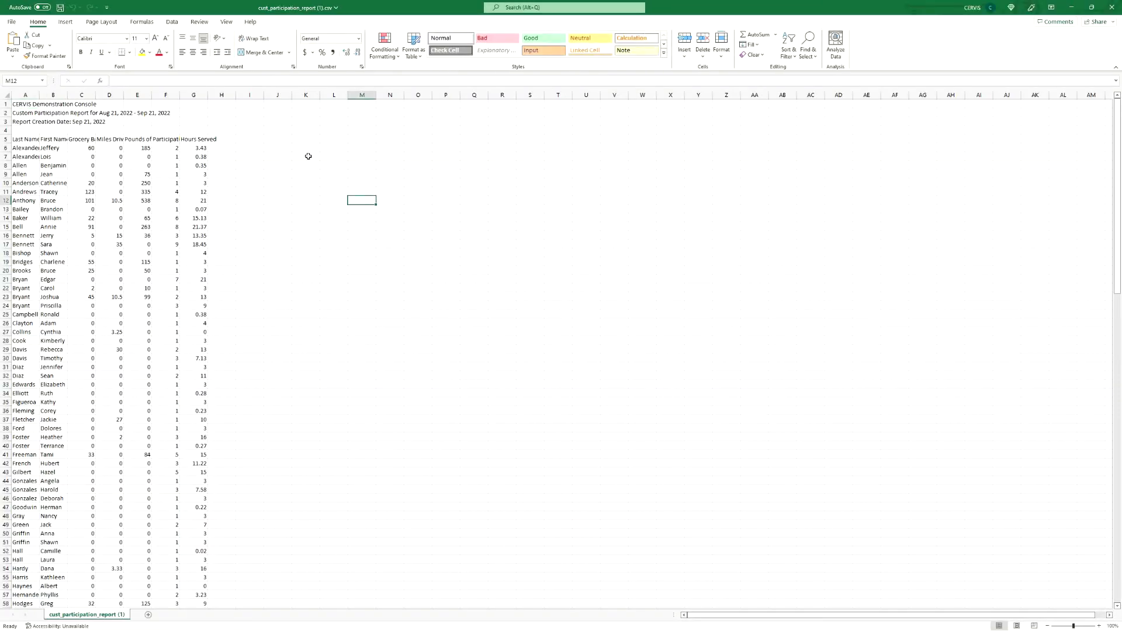
pyautogui.hotkey('ctrl', 'a')
pyautogui.doubleClick(208, 95)
pyautogui.click(226, 184)
# - Check rows and select the Pounds of Food Sorted column to confirm its 3090 total, then close without saving
pyautogui.click(48, 157)
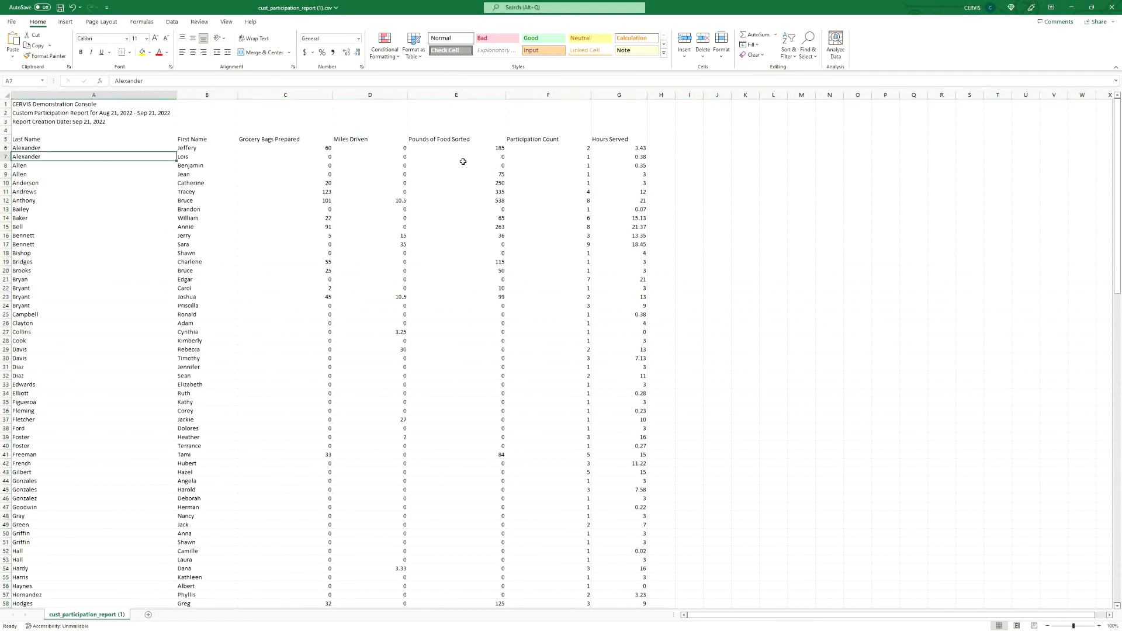
pyautogui.keyDown('ctrl'); pyautogui.scroll(1, 459, 188); pyautogui.keyUp('ctrl')
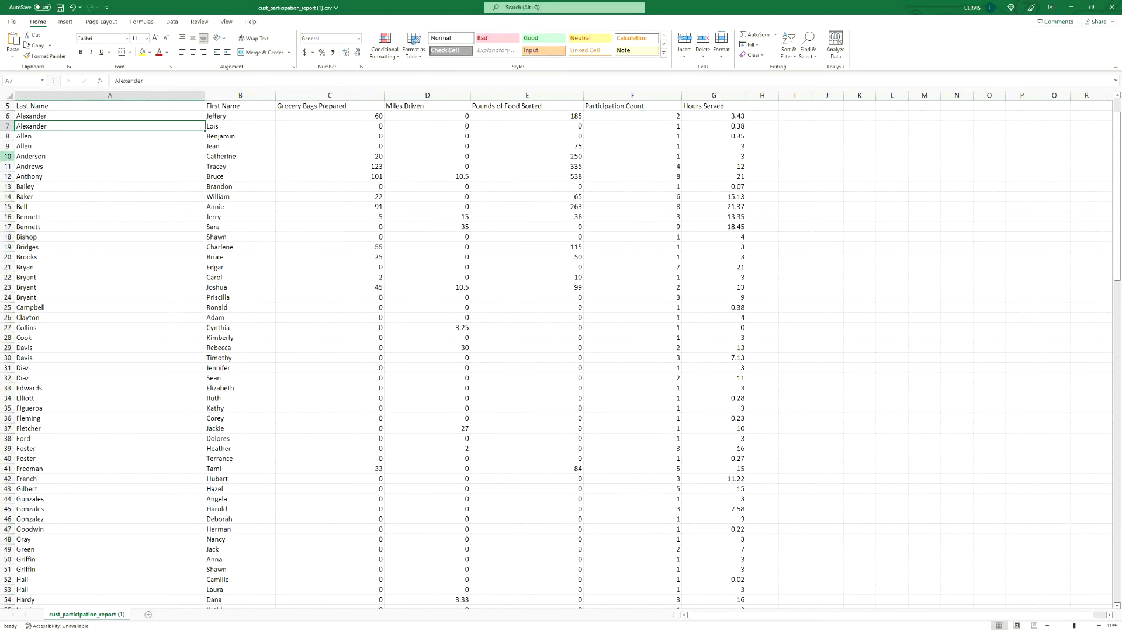
pyautogui.click(8, 156)
pyautogui.click(378, 170)
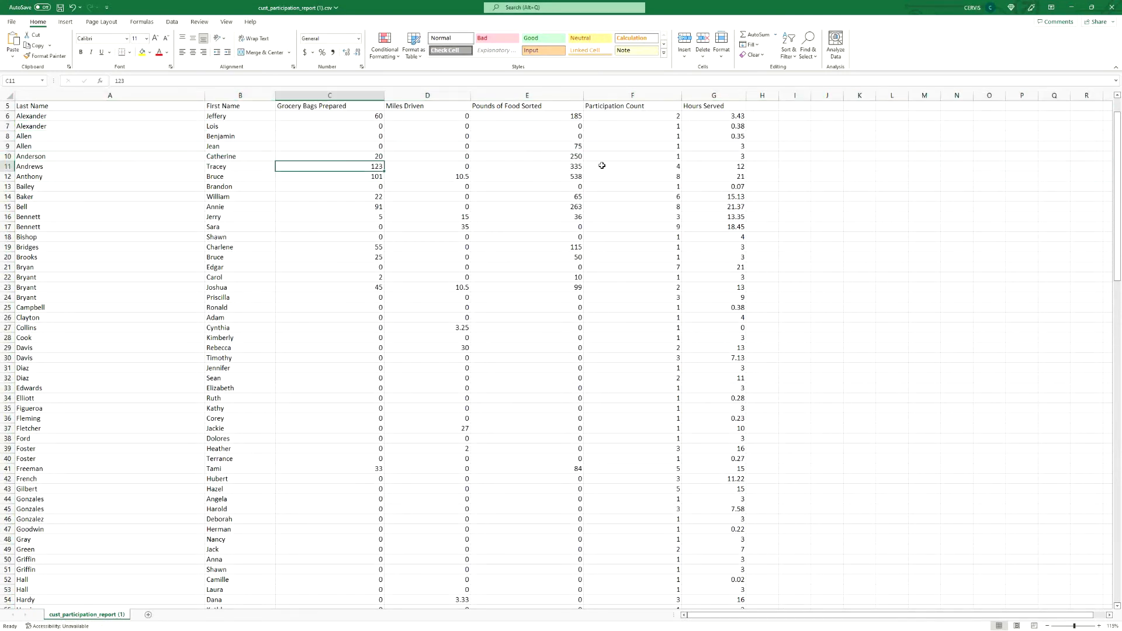
pyautogui.click(572, 173)
pyautogui.click(523, 96)
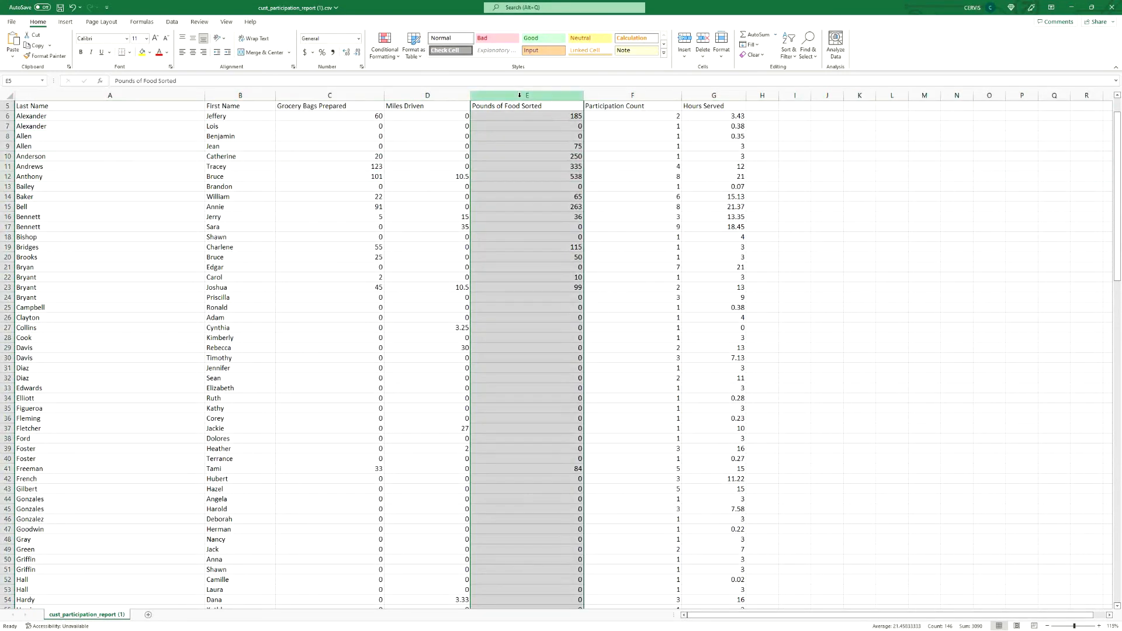
pyautogui.click(325, 104)
pyautogui.click(591, 96)
pyautogui.click(570, 94)
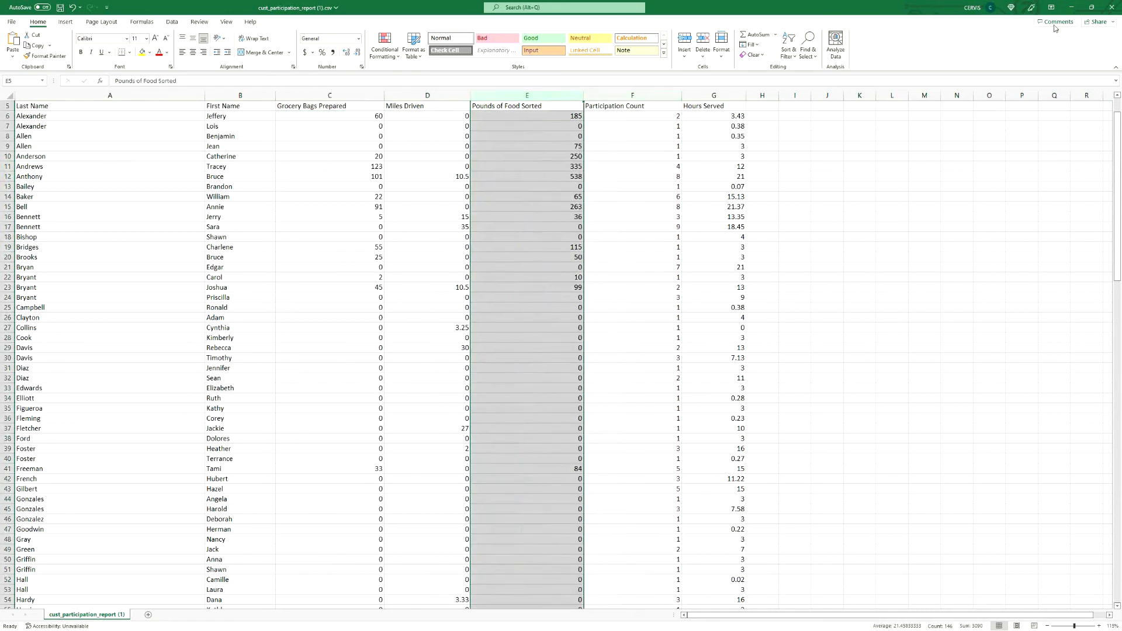
pyautogui.click(1113, 7)
pyautogui.click(561, 331)
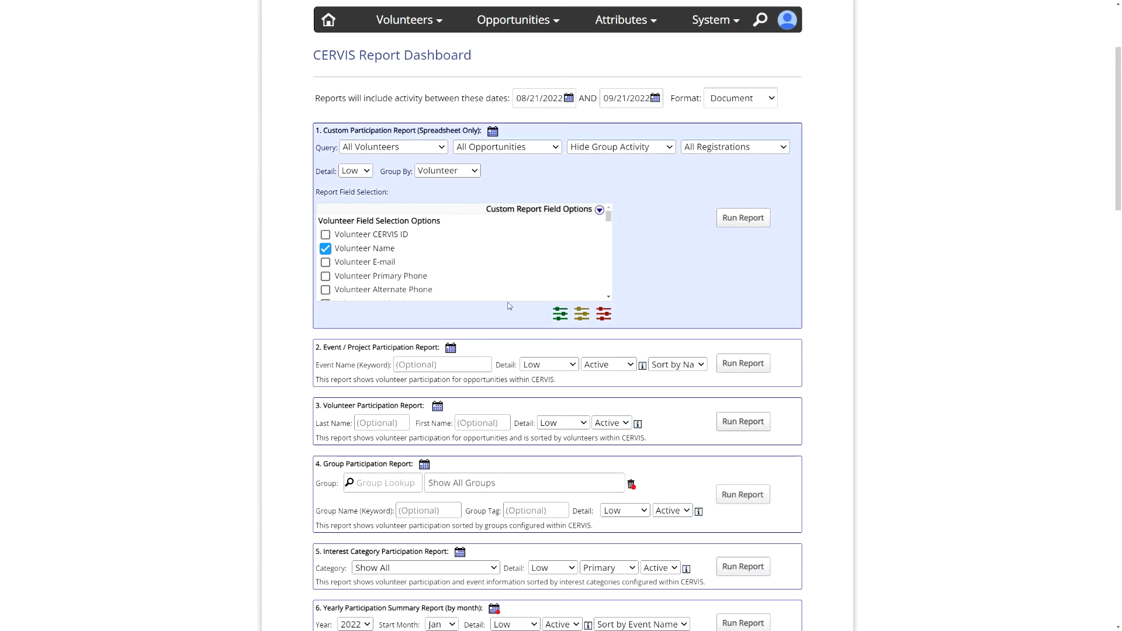
# - Keep the report output format set to Document
pyautogui.moveTo(327, 347); pyautogui.dragTo(420, 346)
pyautogui.click(426, 347)
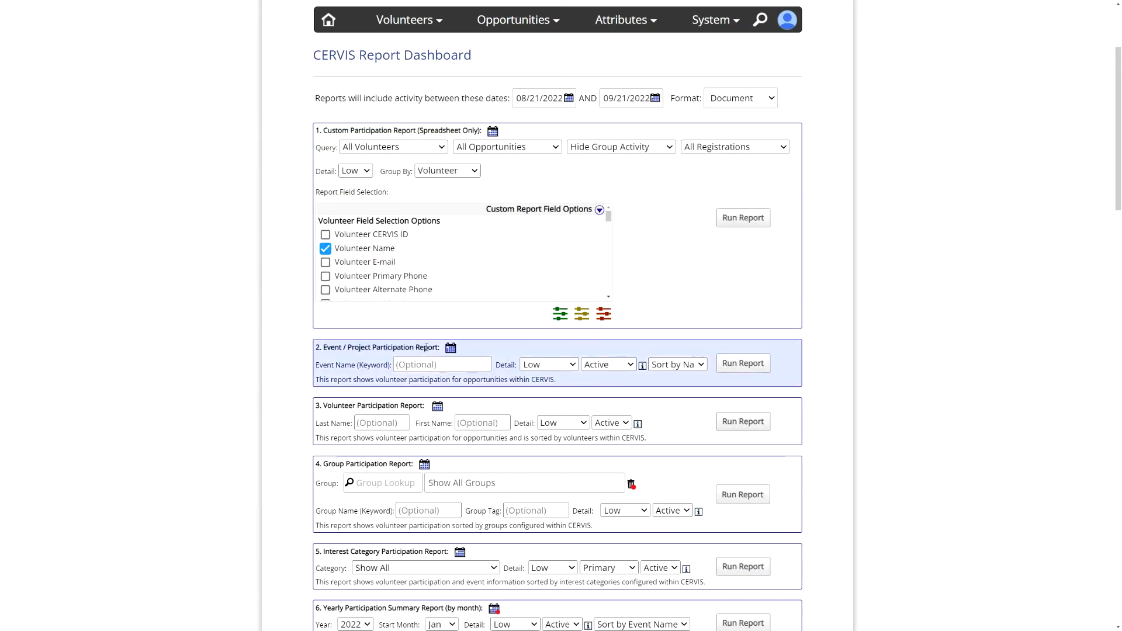
pyautogui.click(735, 99)
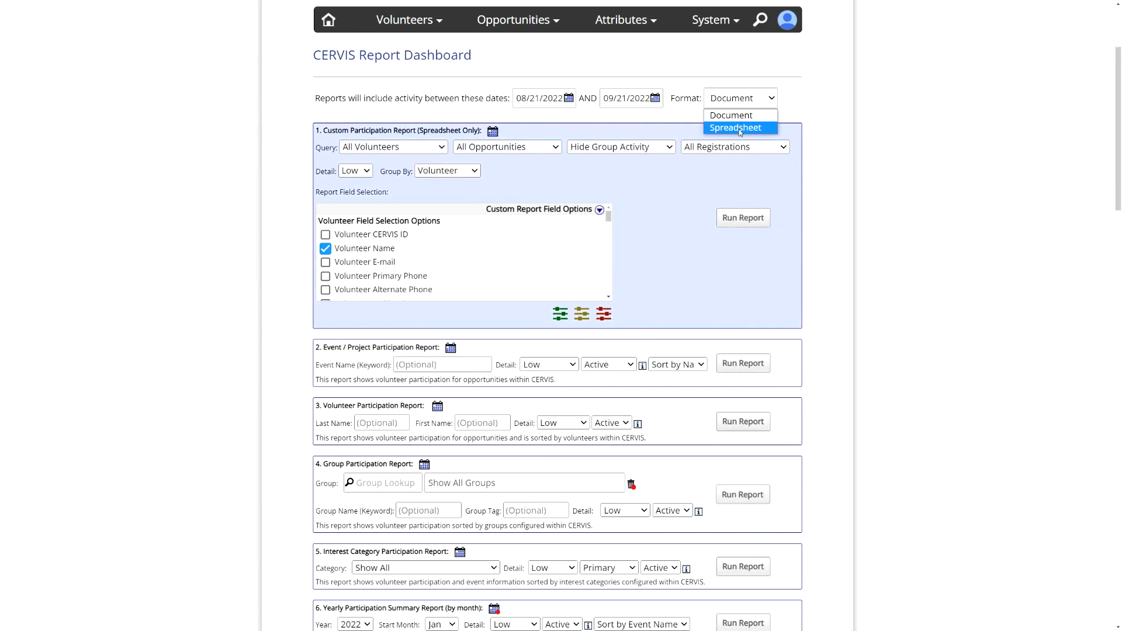
pyautogui.click(738, 115)
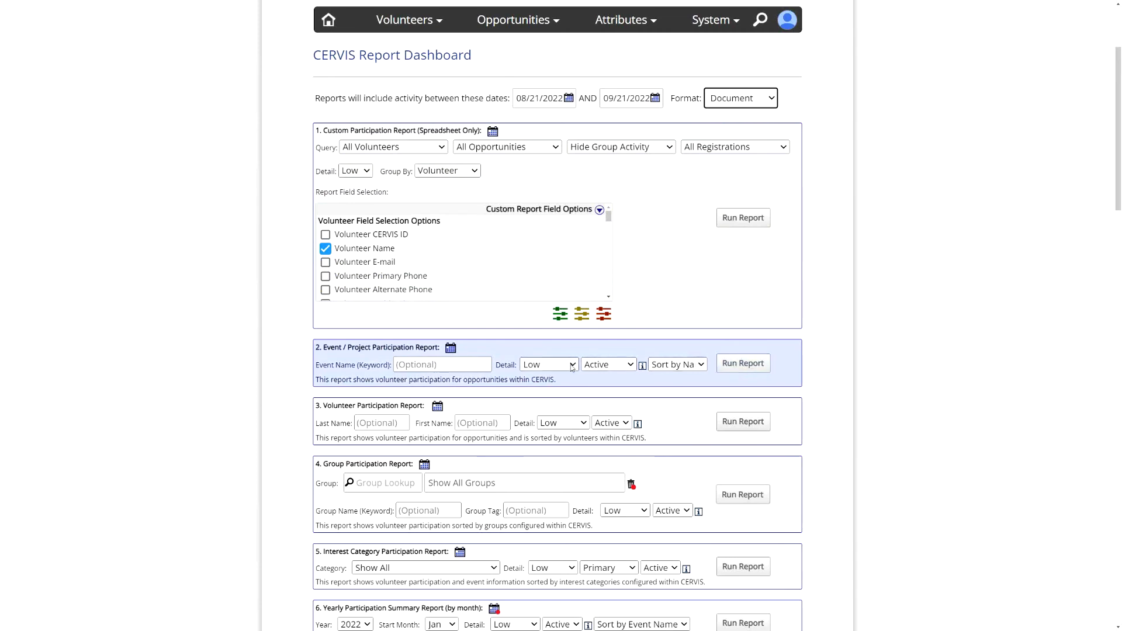
# - Filter the Event/Project Participation report to Impact - Miles Driven and run it
pyautogui.click(615, 365)
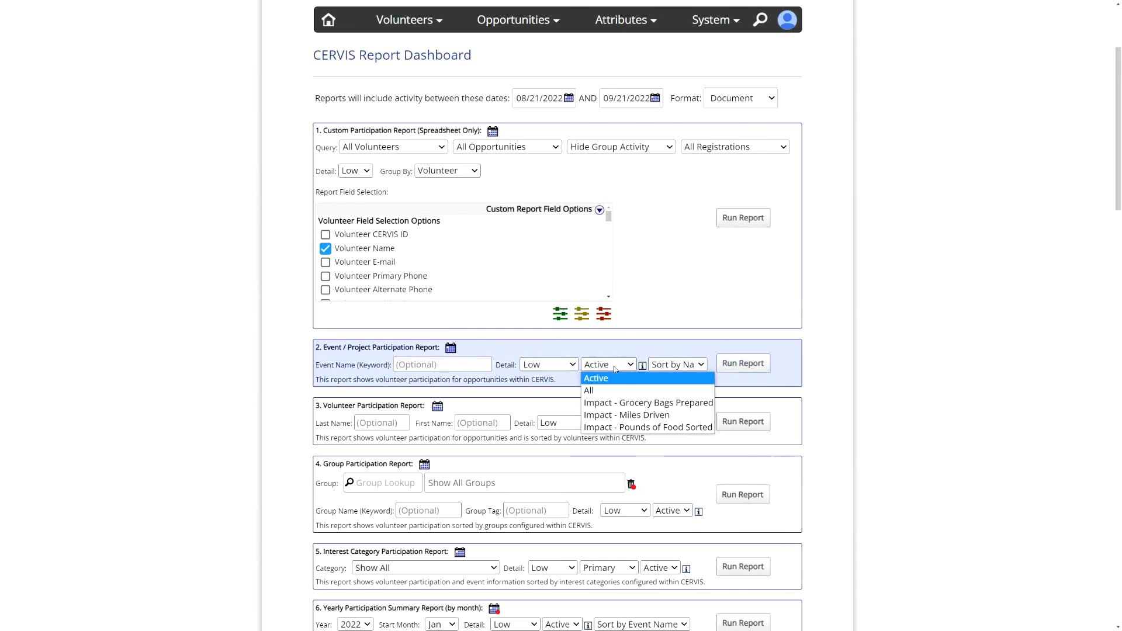
pyautogui.click(648, 415)
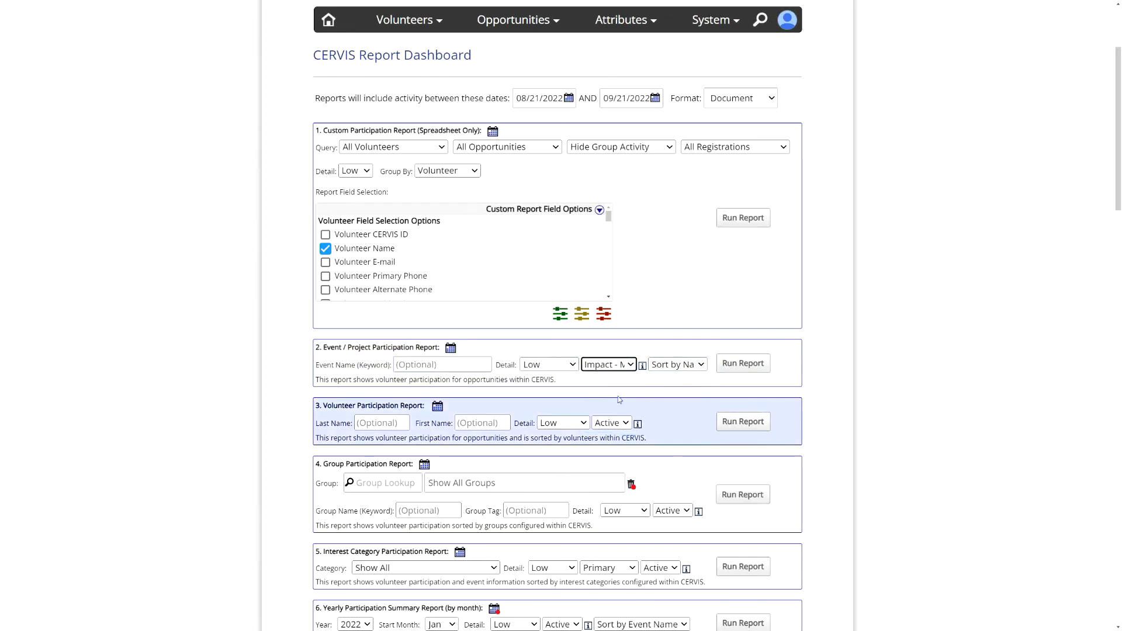
pyautogui.click(743, 364)
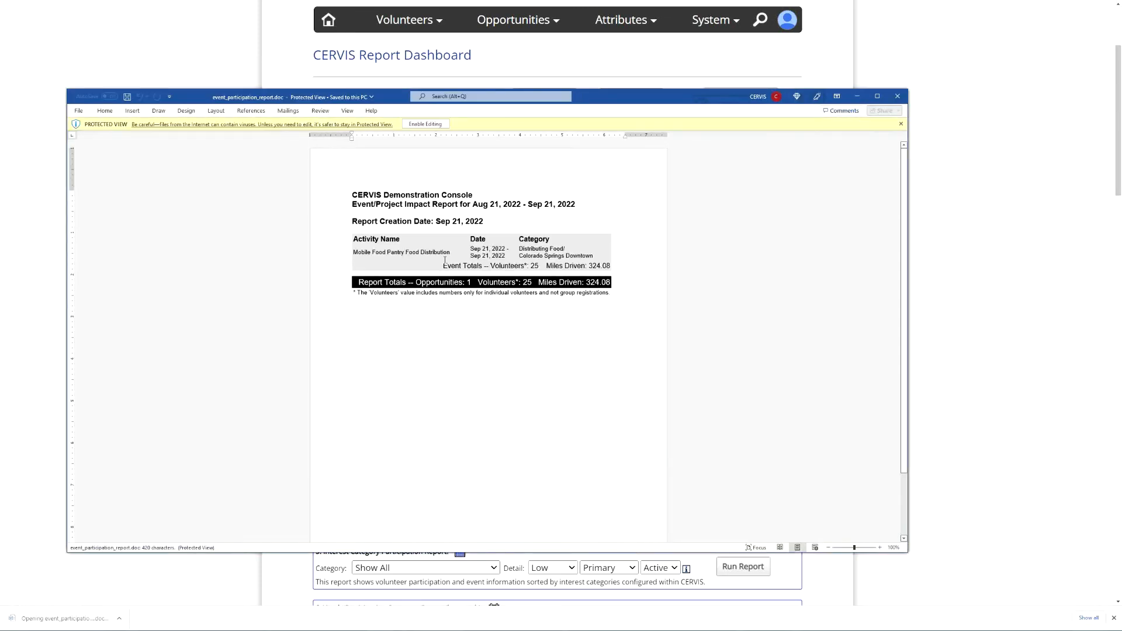
# - Zoom the Word report to 150%, highlight the date range and 324.08 miles total, then close it
pyautogui.scroll(5, 445, 261)
pyautogui.press('ctrl')
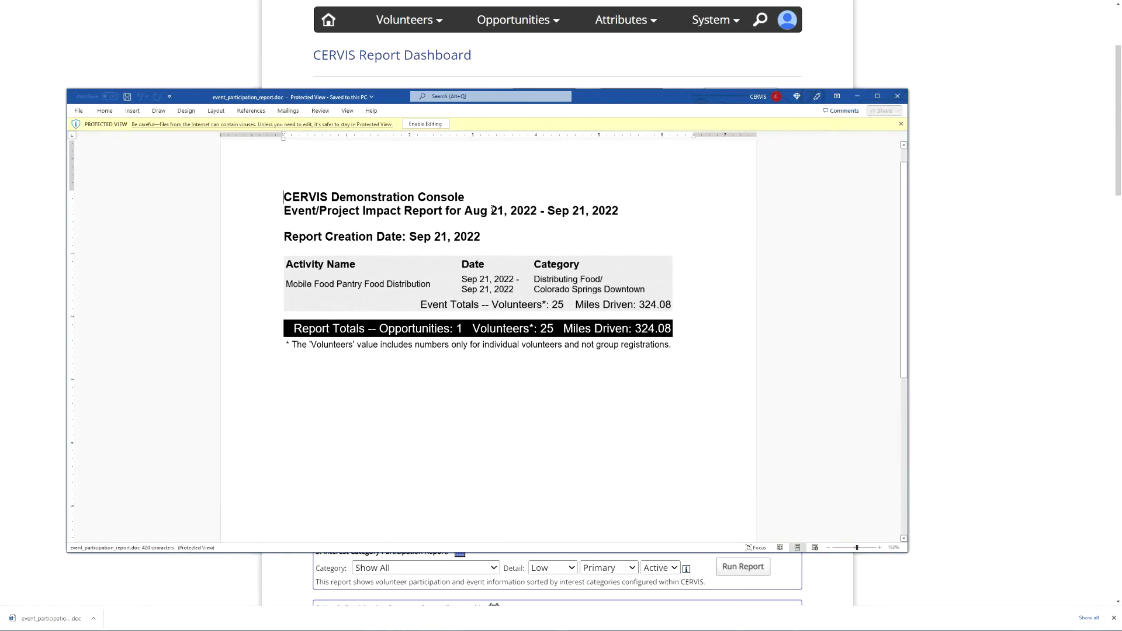
pyautogui.moveTo(465, 211); pyautogui.dragTo(617, 219)
pyautogui.moveTo(620, 98); pyautogui.dragTo(629, 171)
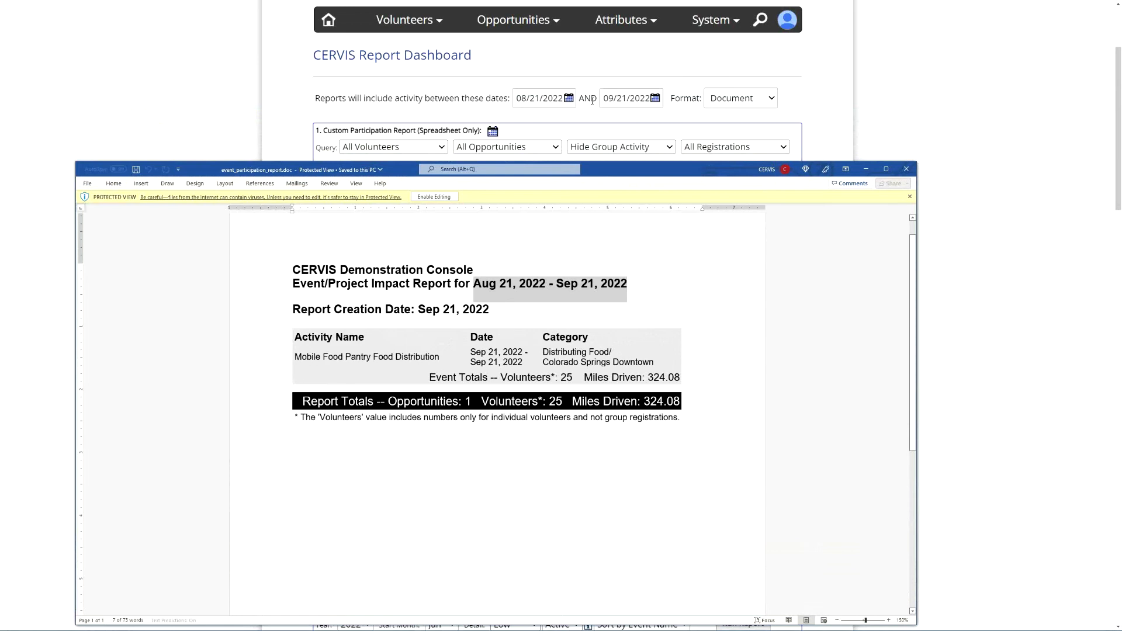
pyautogui.moveTo(629, 169); pyautogui.dragTo(621, 75)
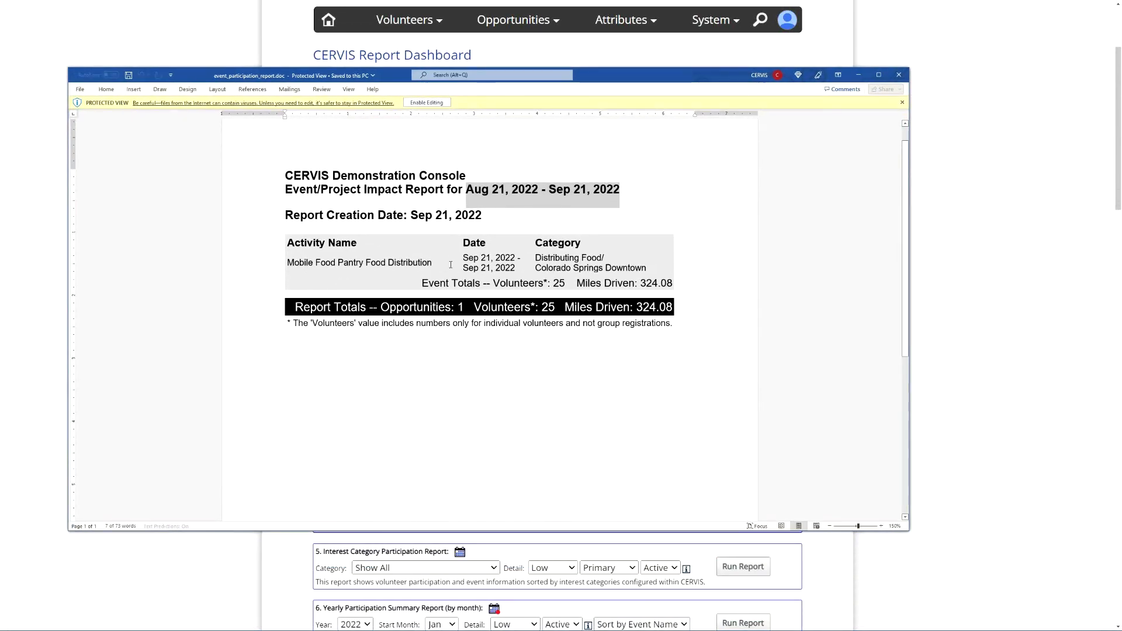
pyautogui.click(572, 285)
pyautogui.moveTo(573, 285); pyautogui.dragTo(652, 284)
pyautogui.click(635, 301)
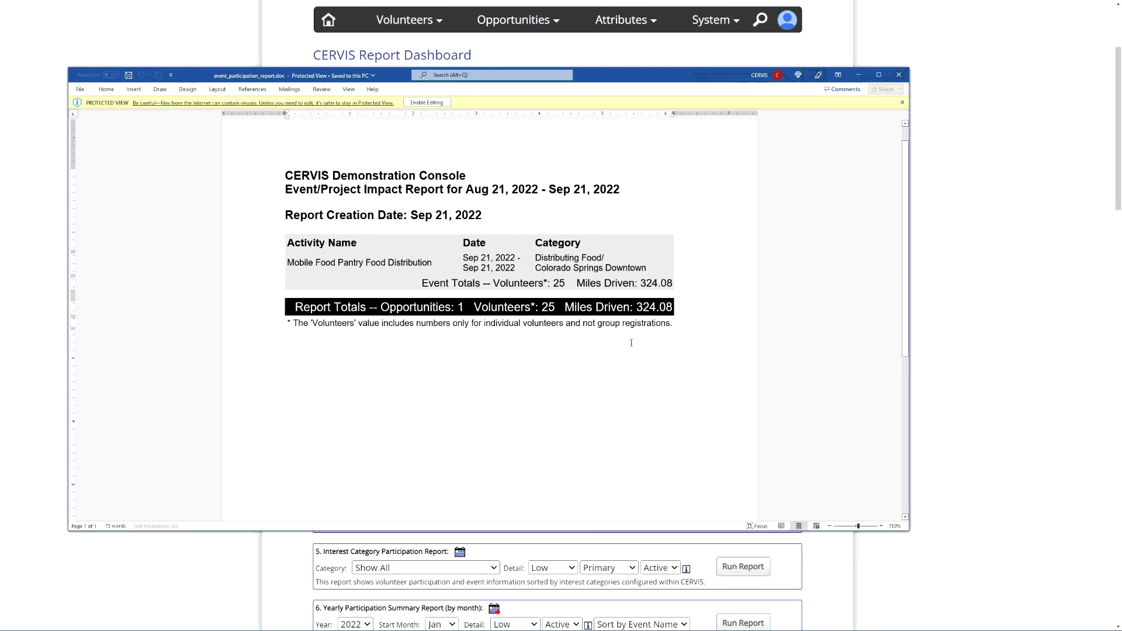
pyautogui.click(900, 77)
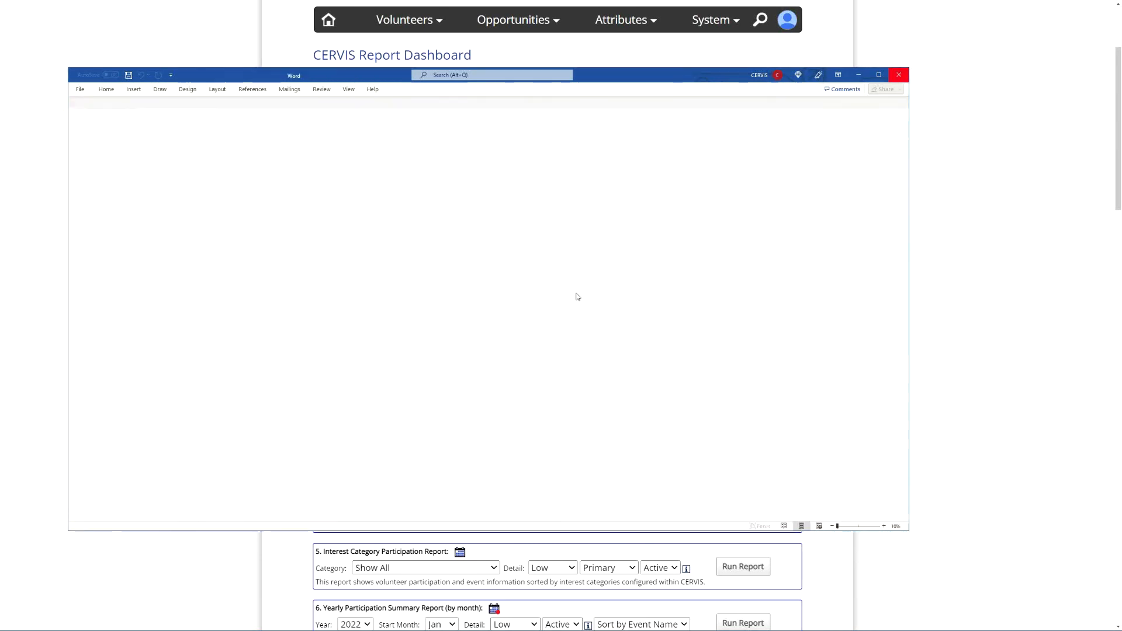
# - Switch the Event/Project report's Detail to High and go back to the Main Dashboard
pyautogui.click(549, 364)
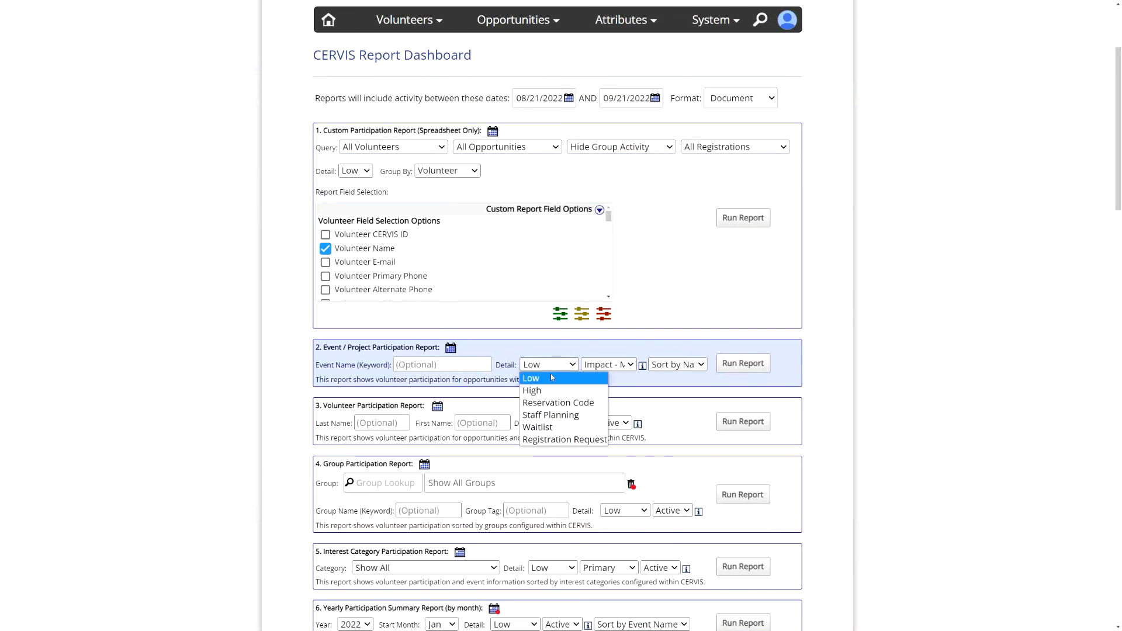
pyautogui.click(544, 392)
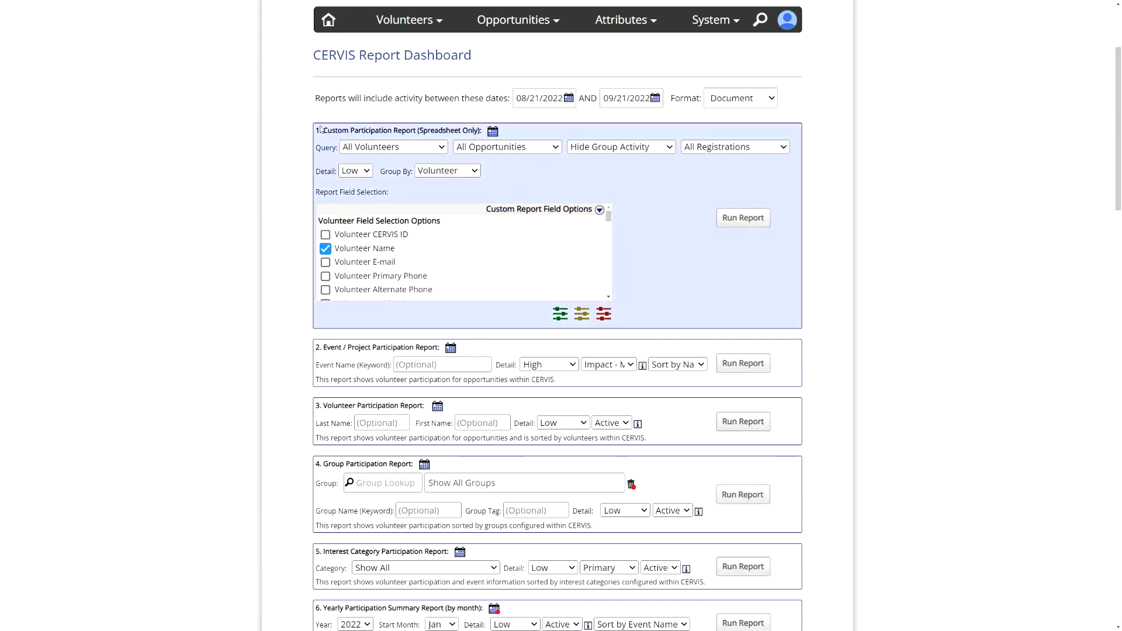
pyautogui.click(336, 22)
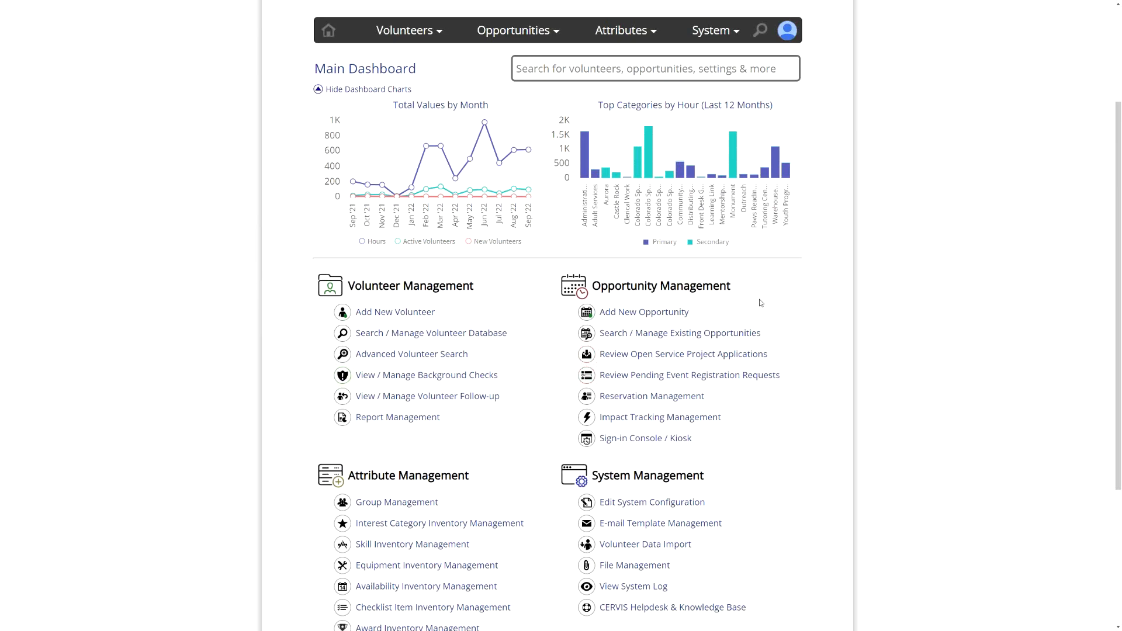
pyautogui.scroll(-3, 744, 286)
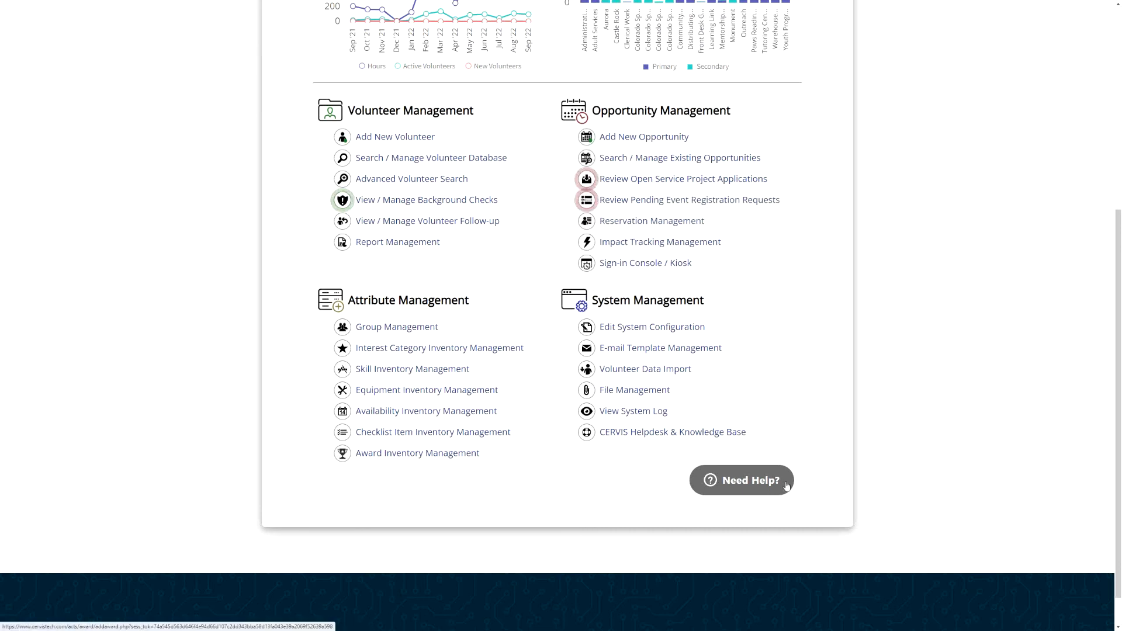
pyautogui.click(767, 487)
pyautogui.write('impact tracking')
pyautogui.press('Return')
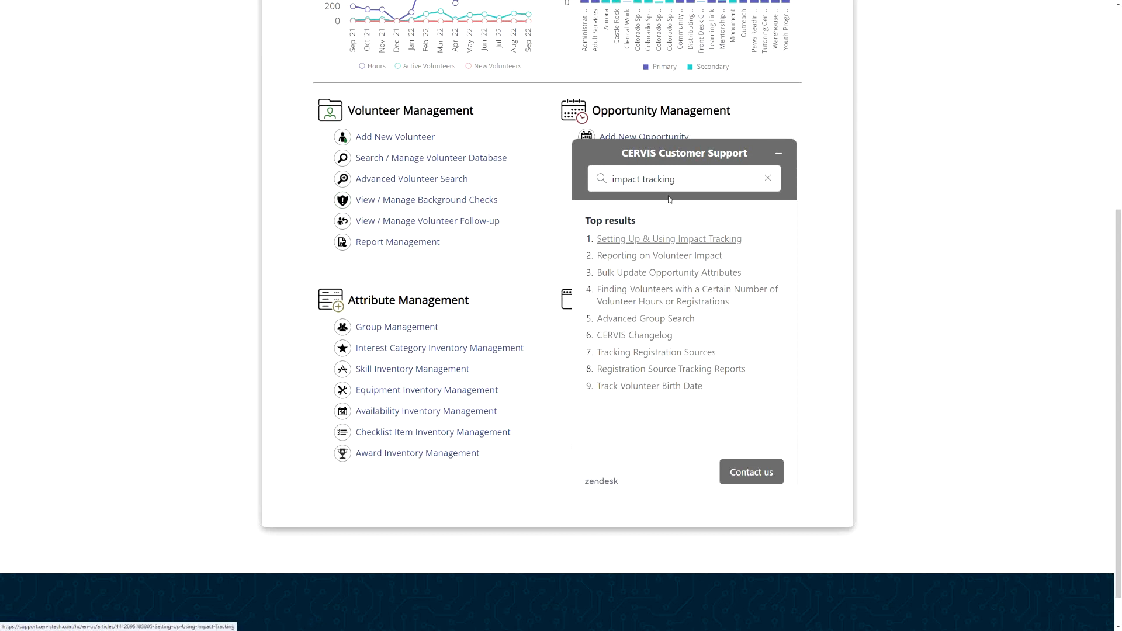
pyautogui.click(753, 473)
pyautogui.click(679, 345)
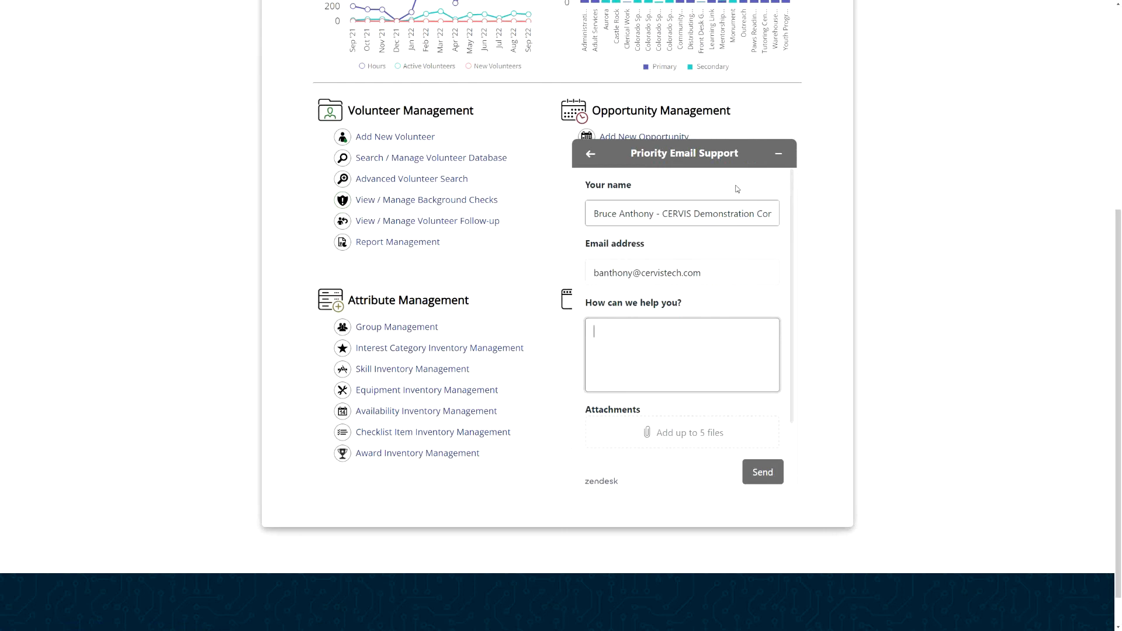
pyautogui.click(779, 151)
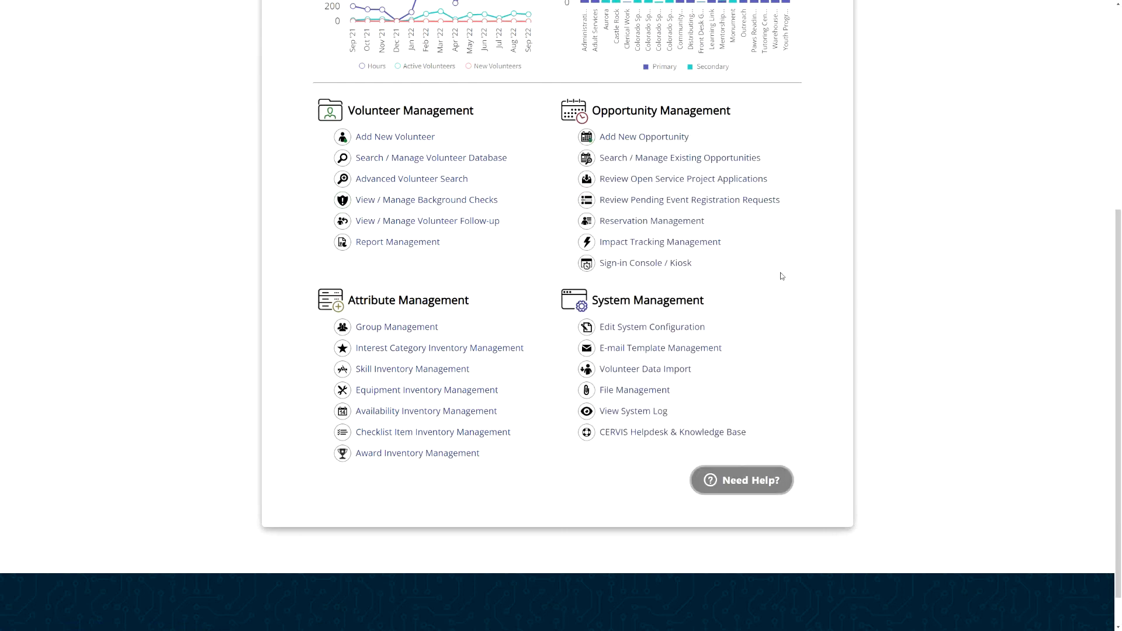